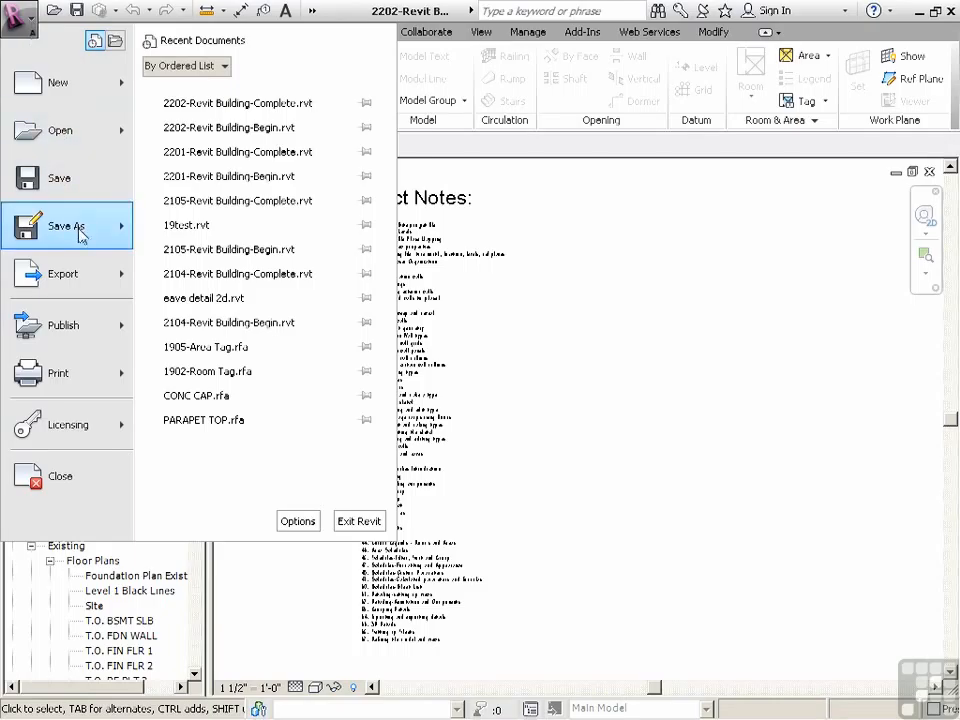
Save the project as 2203-Revit Building-Begin.rvt in the RAC 2012 Intermediate folder
left_click(179, 120)
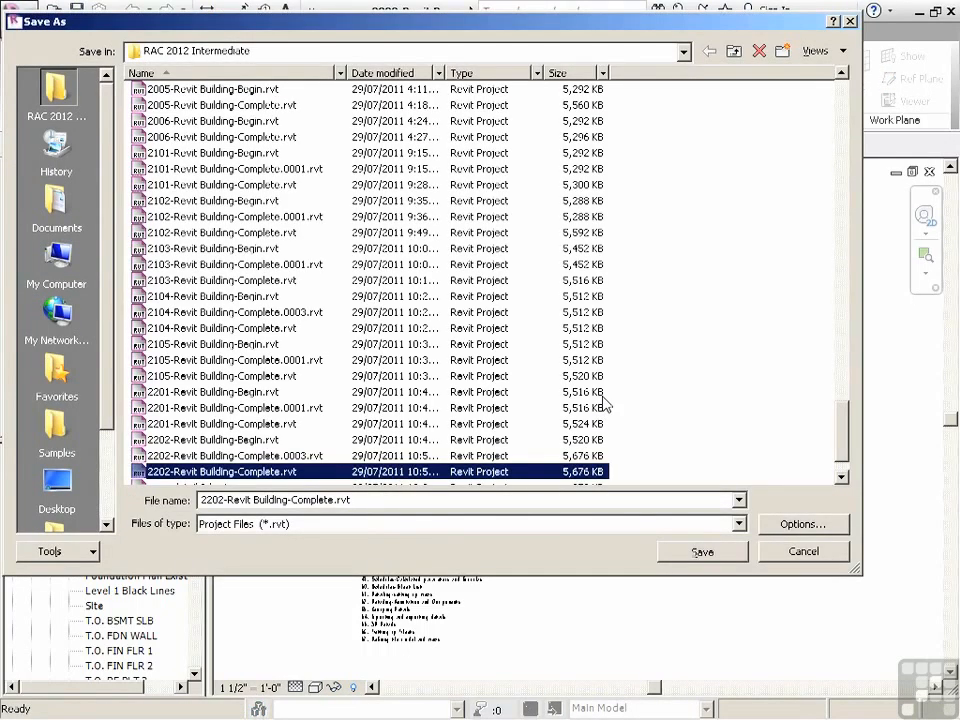
scroll(842, 459, "down", 1)
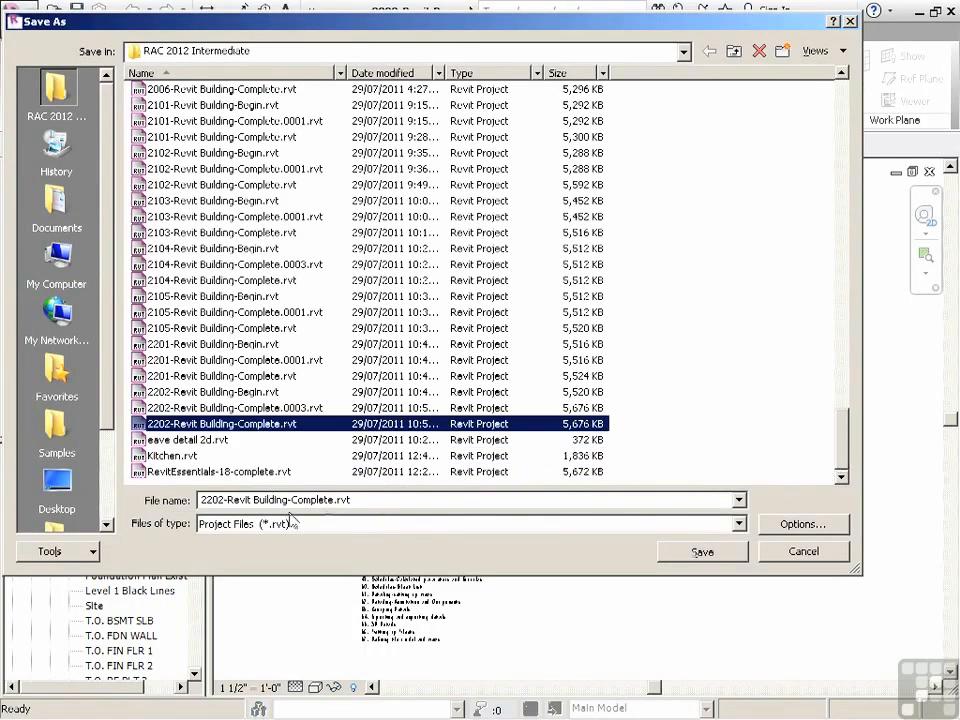
left_click(229, 499)
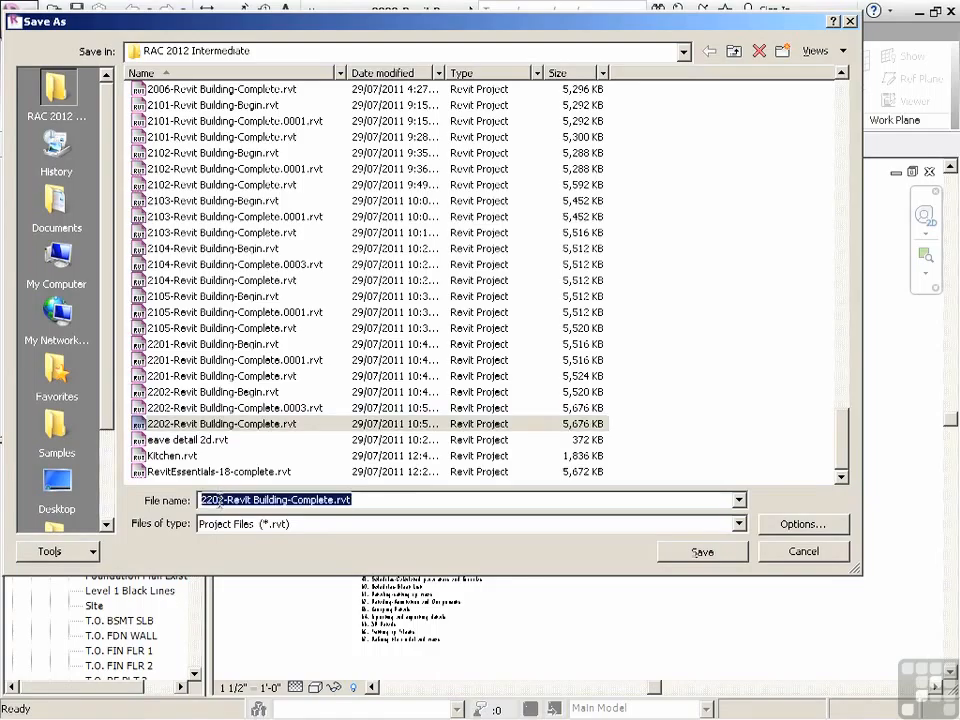
left_click(220, 500)
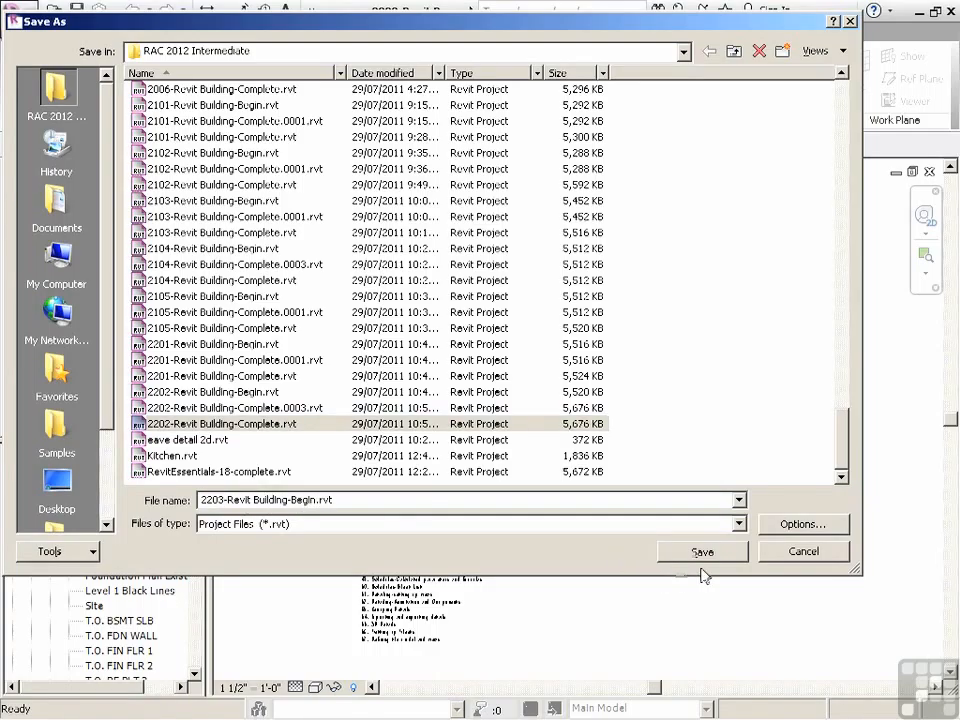
left_click(703, 555)
Save another copy of the project as 2203-Revit Building-Complete.rvt in the same folder
left_click(18, 14)
mouse_move(110, 232)
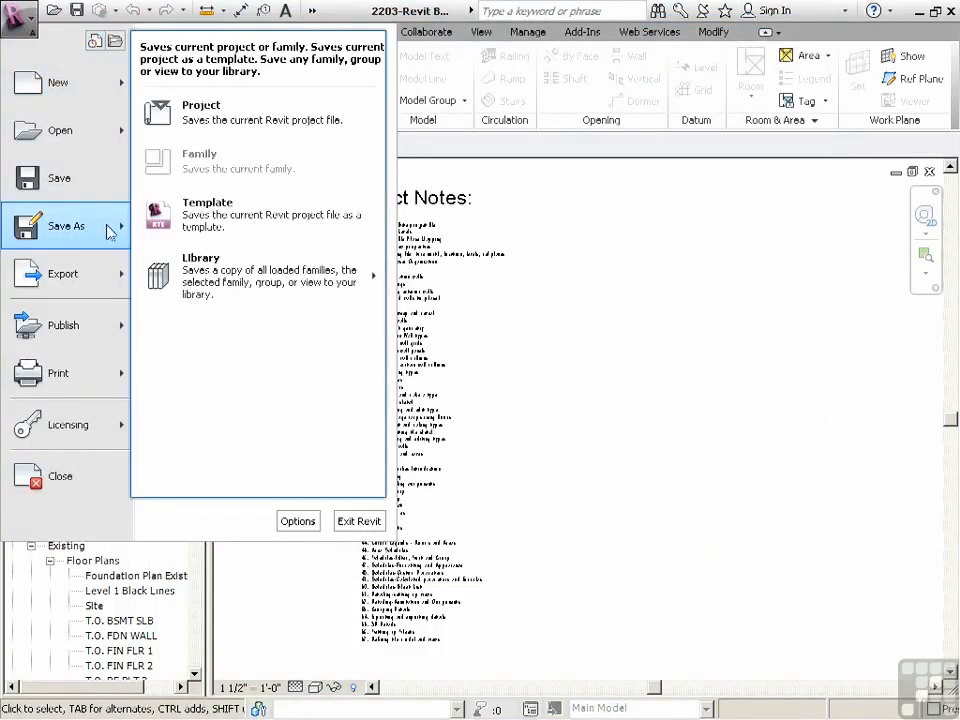
left_click(208, 125)
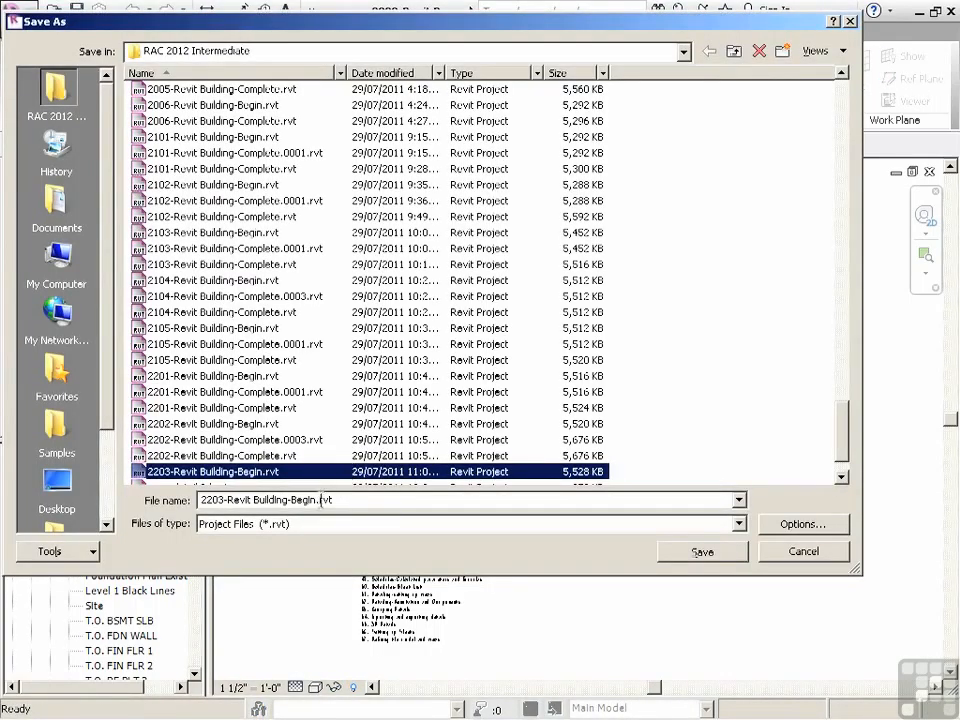
left_click(320, 500)
left_click_drag(318, 500, 304, 500)
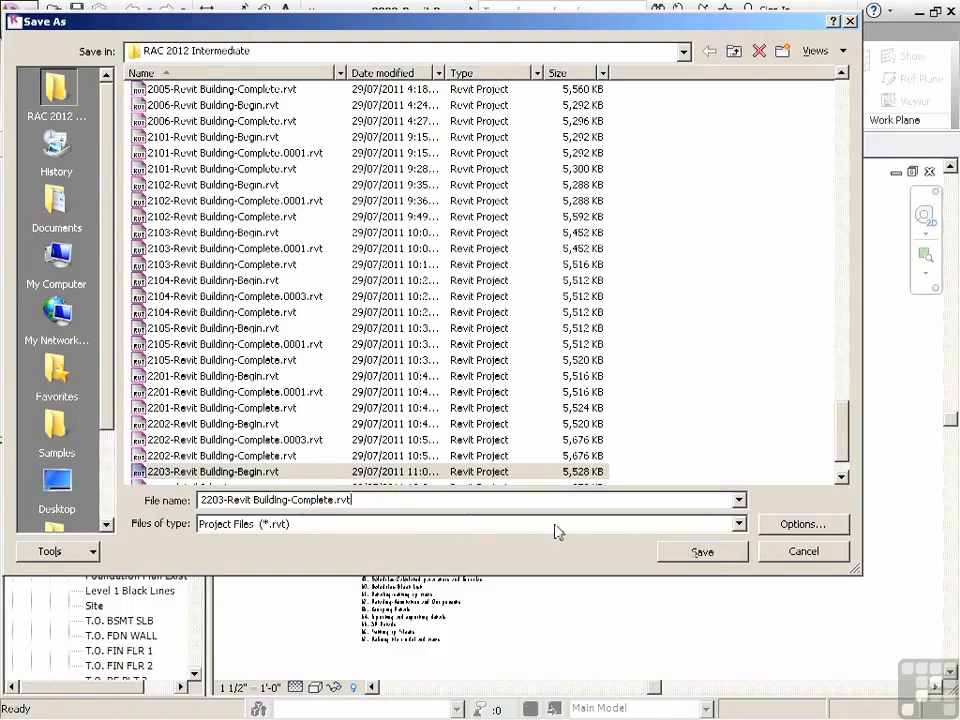
left_click(700, 552)
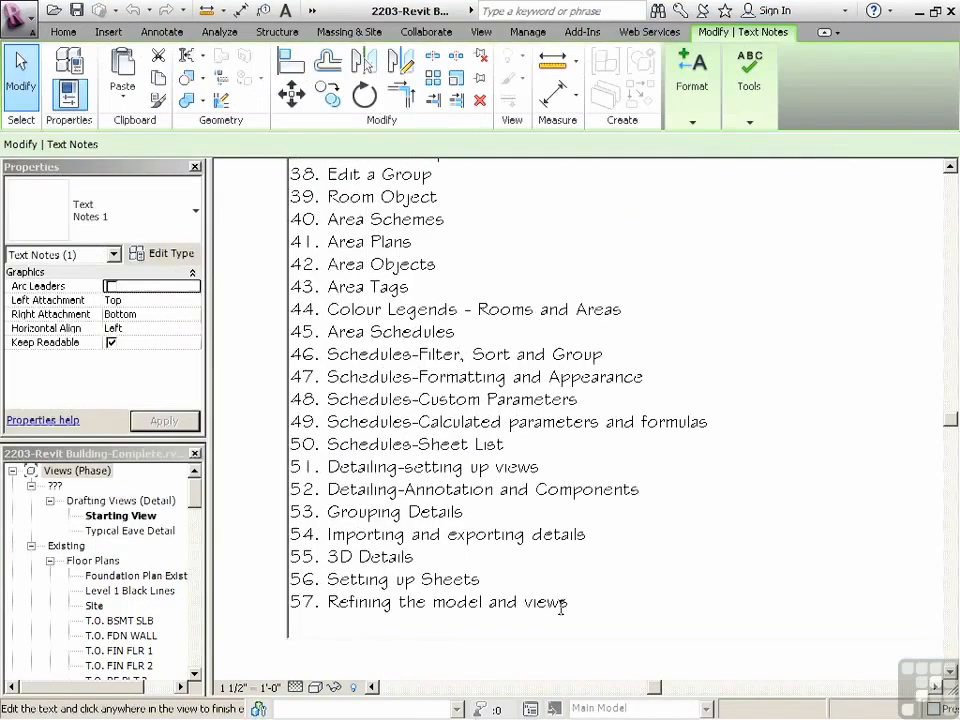
Add item 58, "Refining the model and views part 2", at the end of the project notes list
left_click_drag(566, 602, 288, 601)
key("ctrl+c")
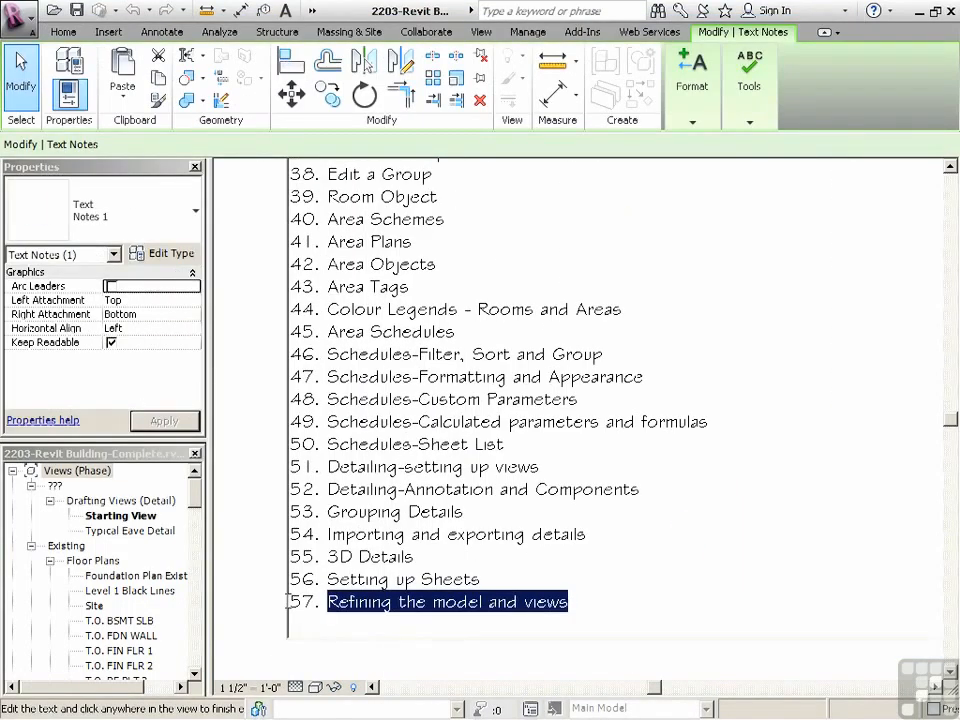
key("Delete")
key("ctrl+v")
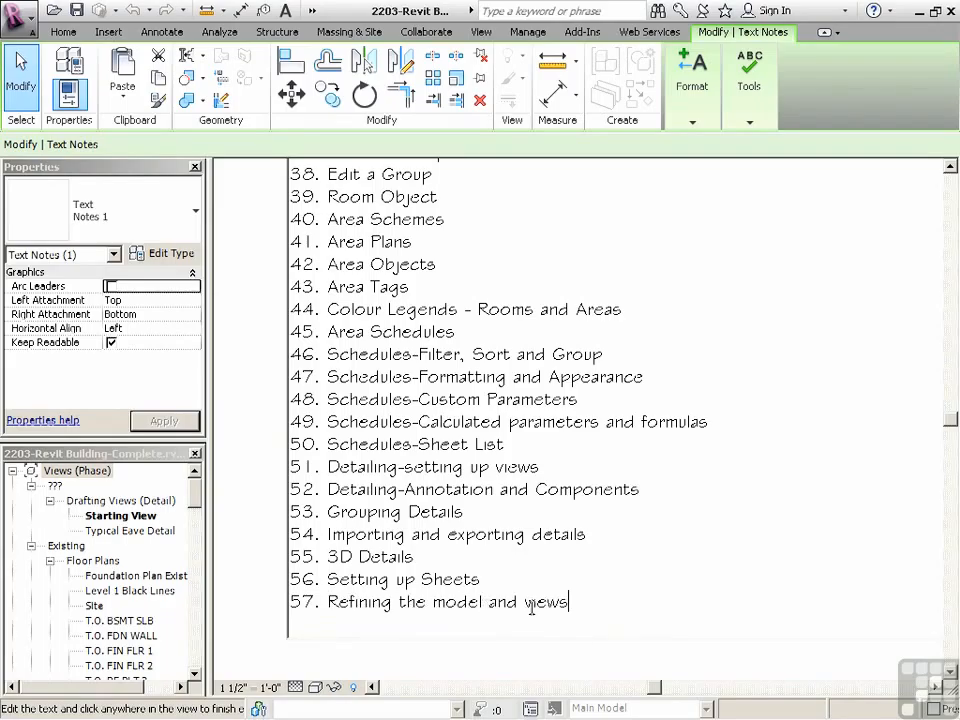
key("Return")
key("ctrl+v")
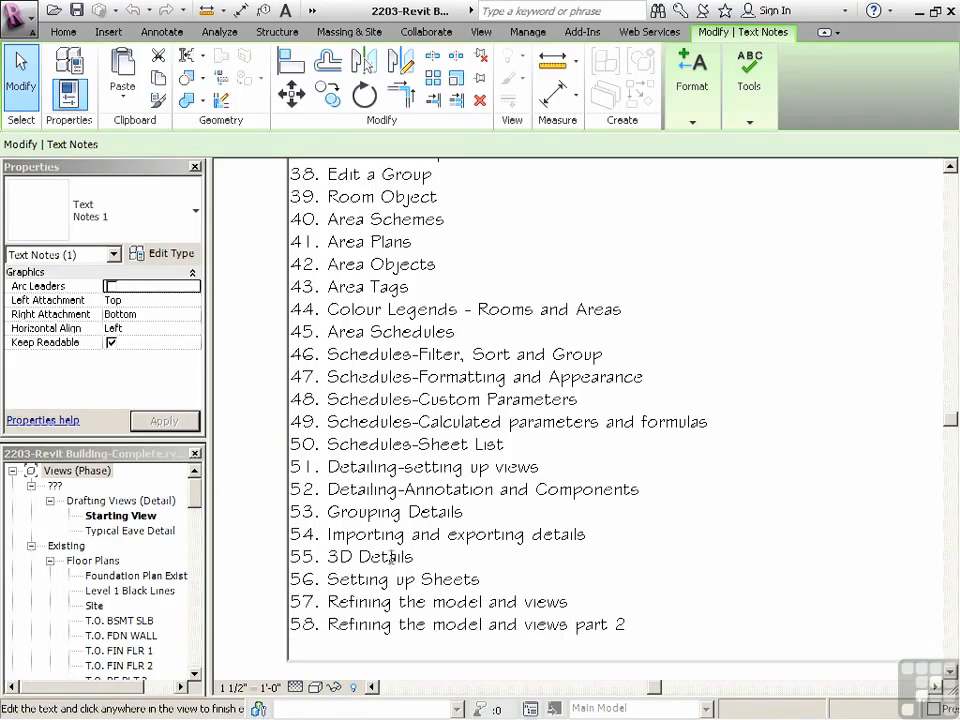
scroll(431, 525, "down", 3)
left_click(219, 521)
Review sheets A102 - Live 3D Views and A103 - Floorplans-Existing and Demo with their placed views
left_click_drag(193, 503, 197, 651)
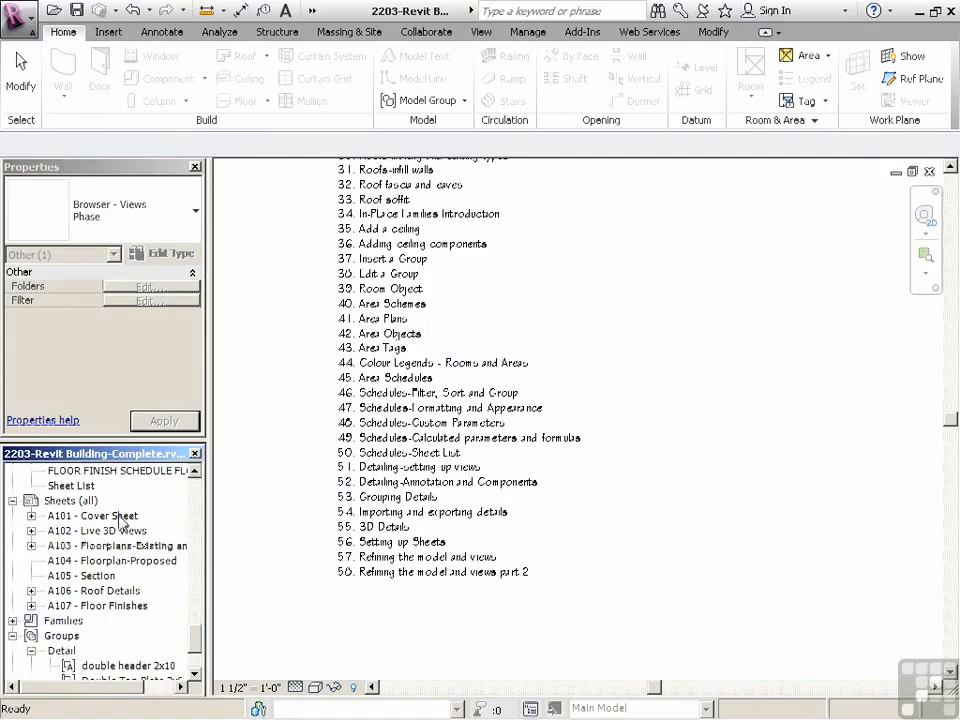
double_click(120, 531)
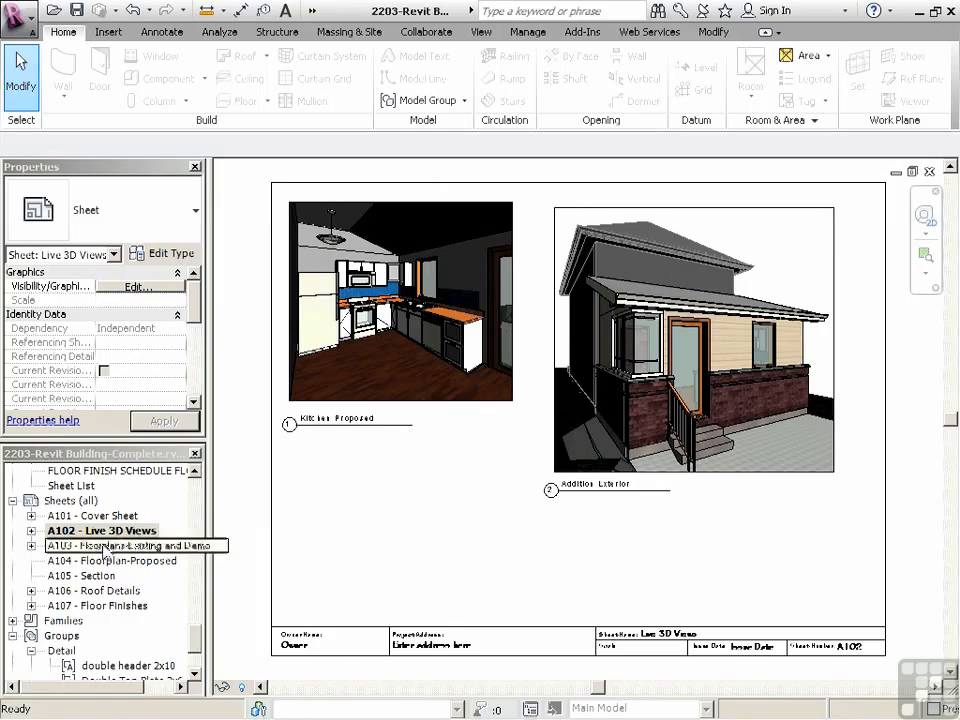
double_click(108, 545)
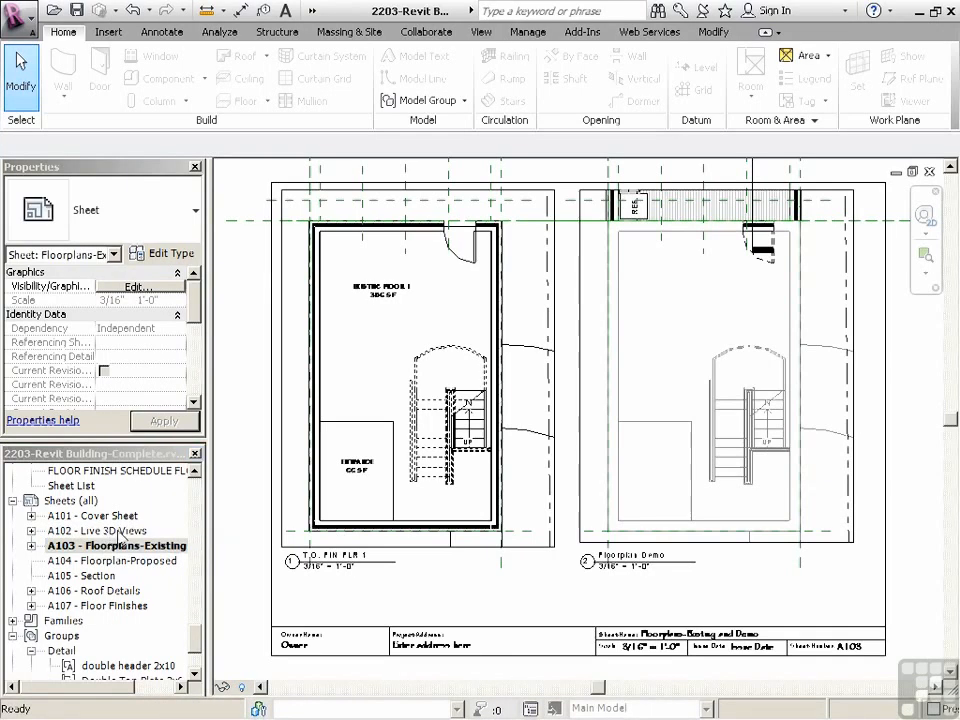
left_click(336, 490)
scroll(332, 485, "down", 1)
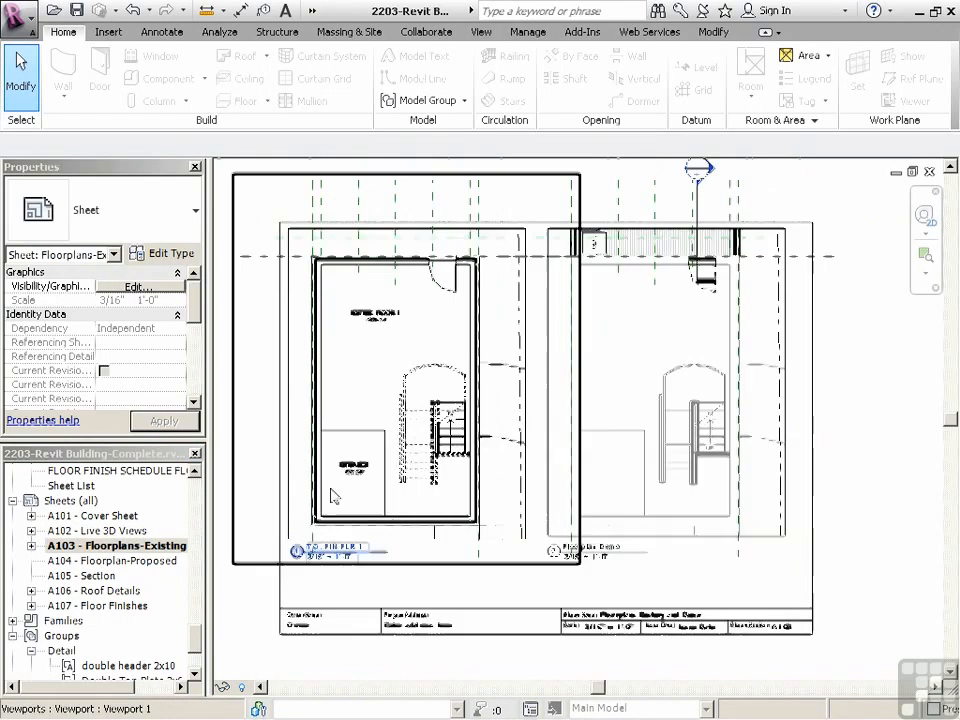
left_click(544, 407)
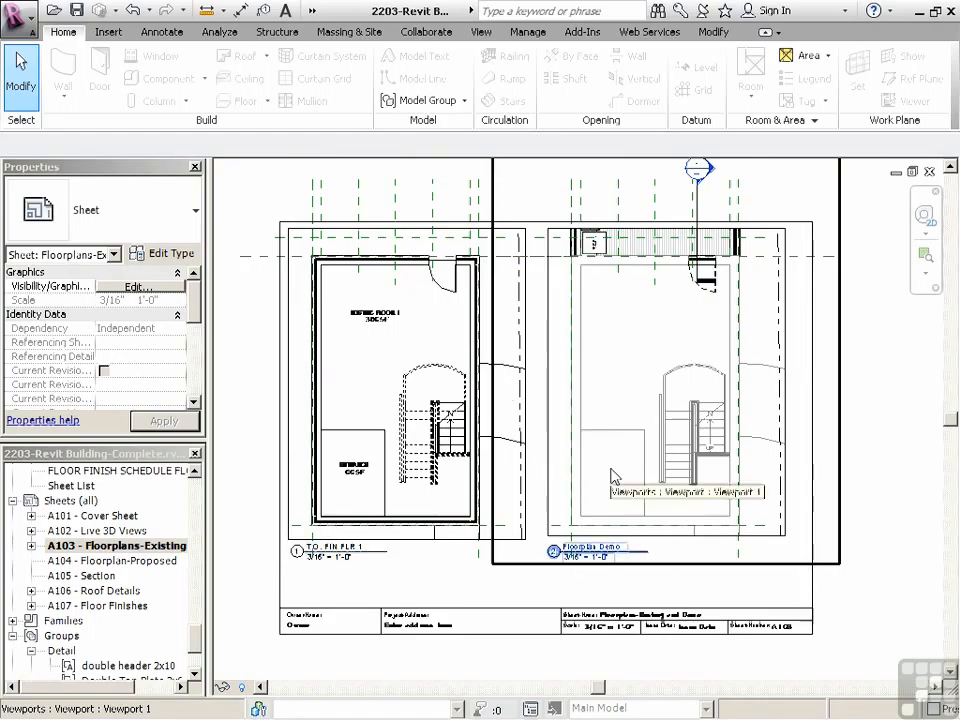
Place the T.O. FIN FLR 1-Phase1 floor plan on sheet A104 - Floorplan-Proposed and shift it toward the middle of the sheet
double_click(115, 560)
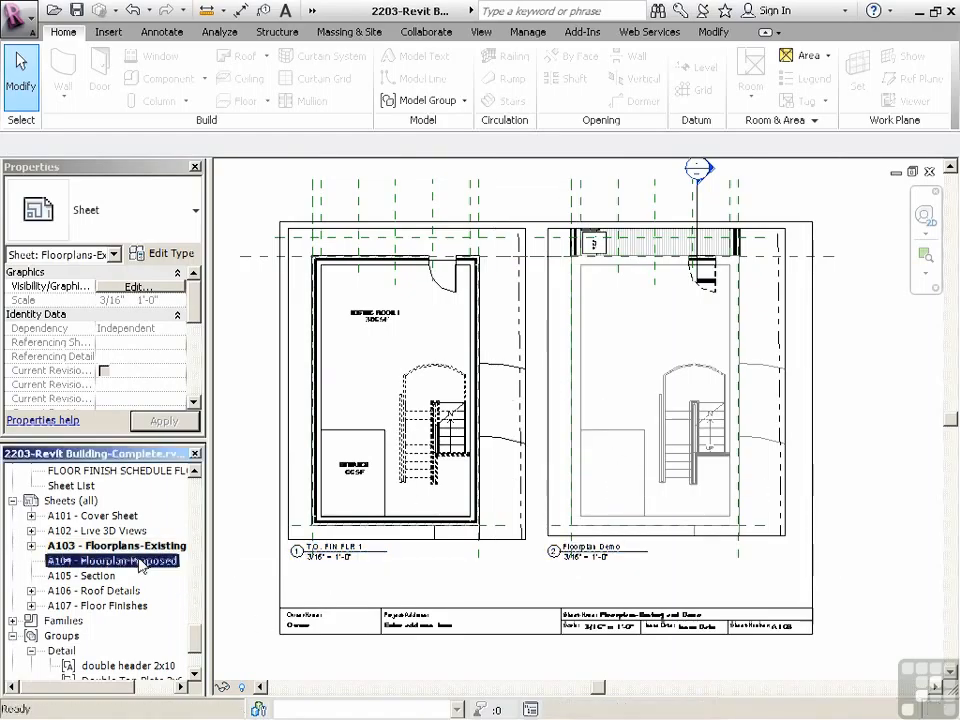
left_click_drag(199, 640, 214, 568)
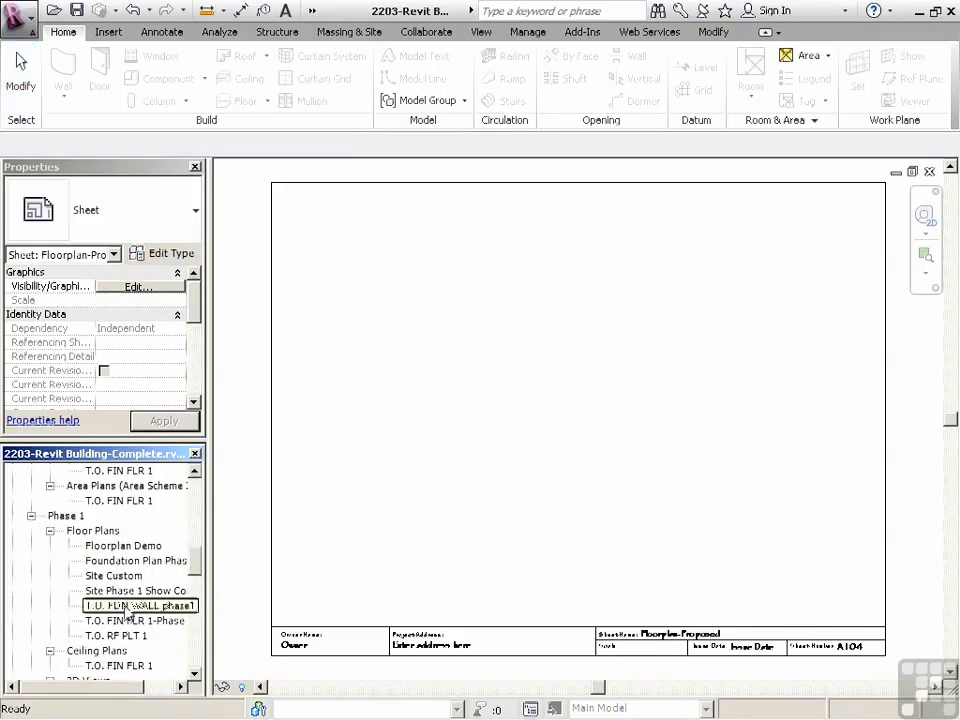
left_click_drag(120, 627, 456, 483)
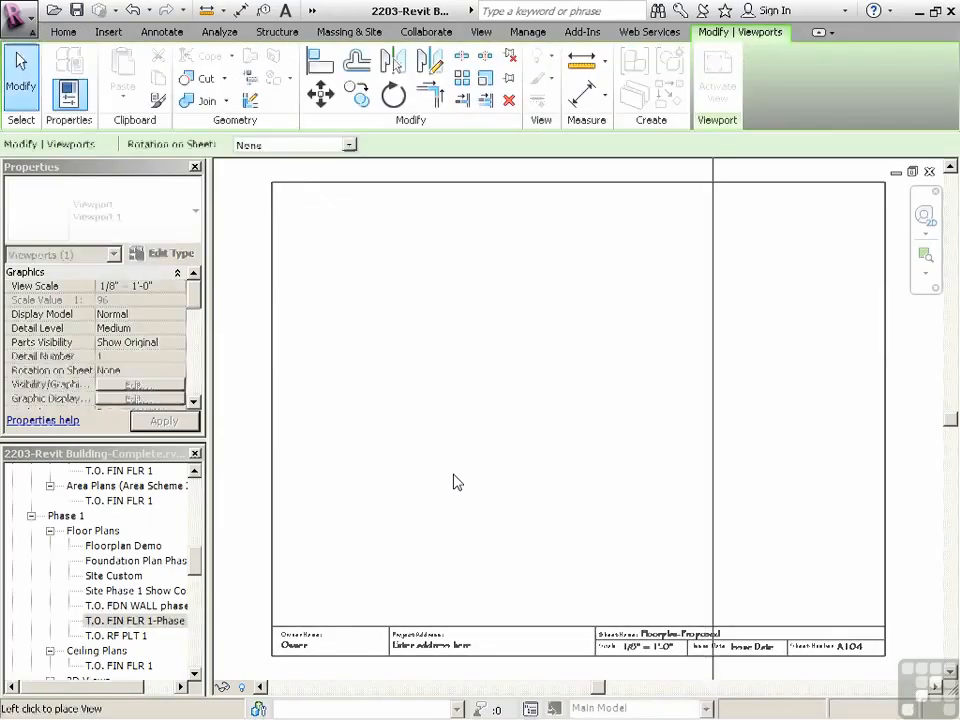
left_click(546, 444)
scroll(546, 444, "down", 2)
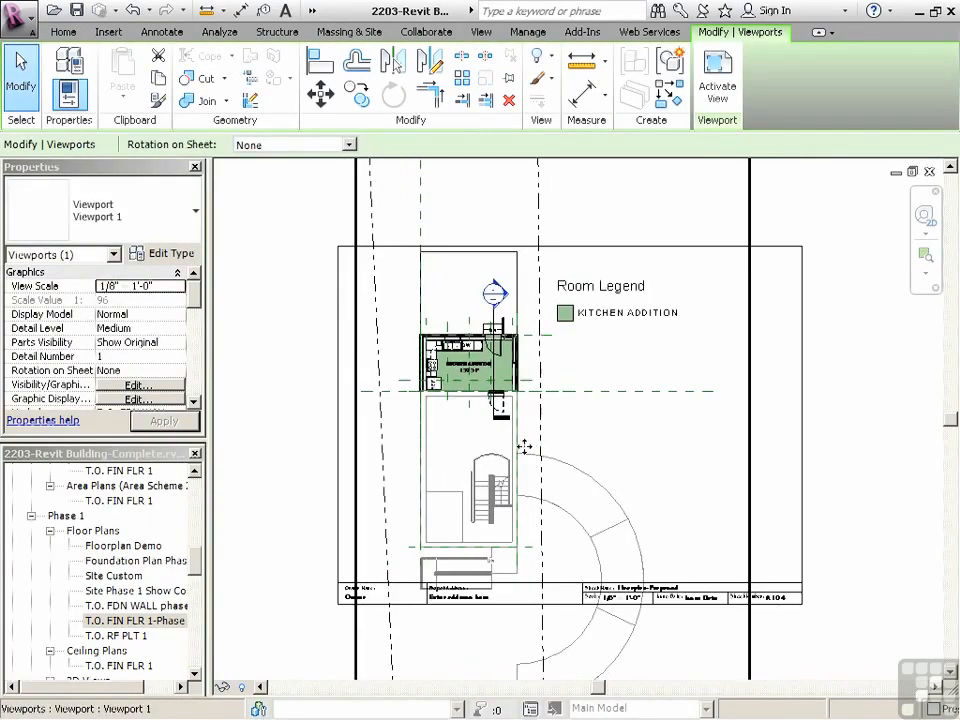
left_click_drag(524, 446, 580, 465)
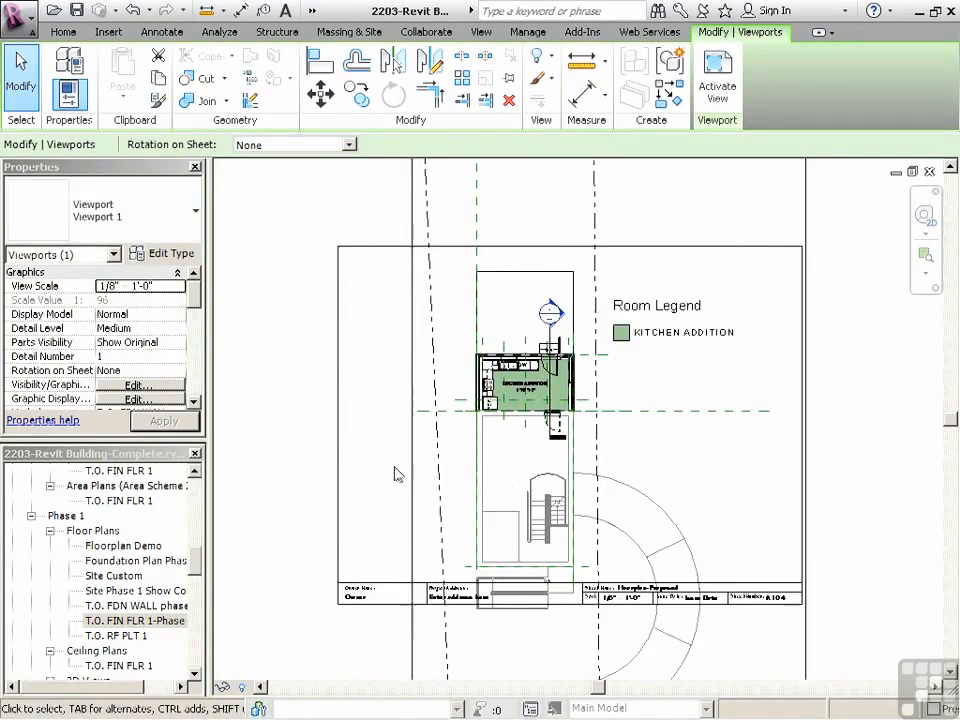
Try the floor plan viewport at a view scale of 1/4" = 1'-0" and reposition the kitchen addition over the sheet
scroll(395, 474, "down", 1)
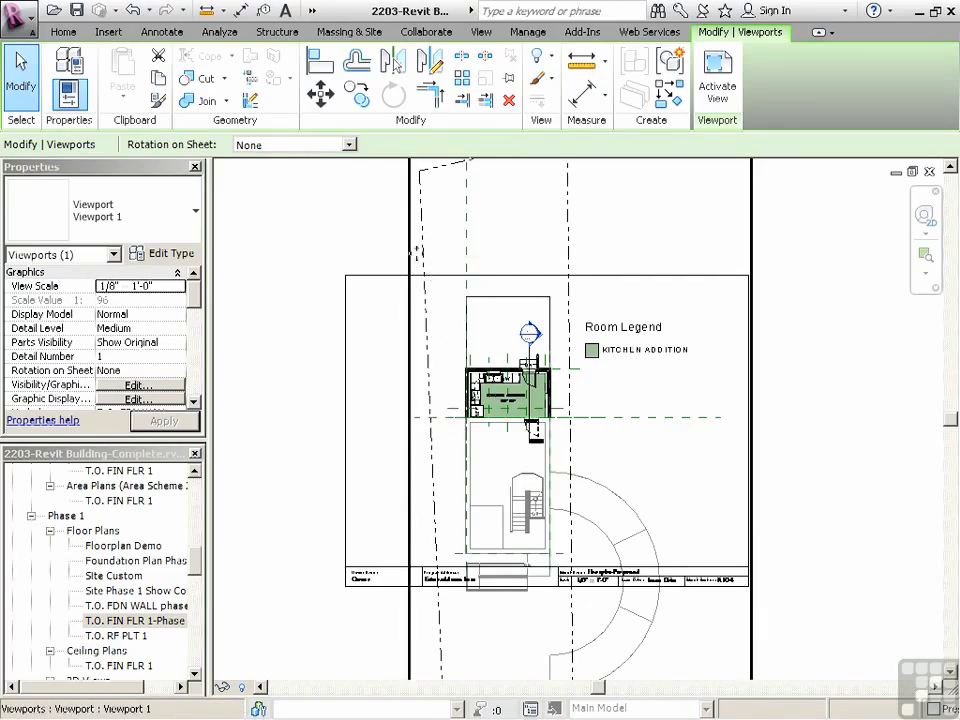
left_click(177, 286)
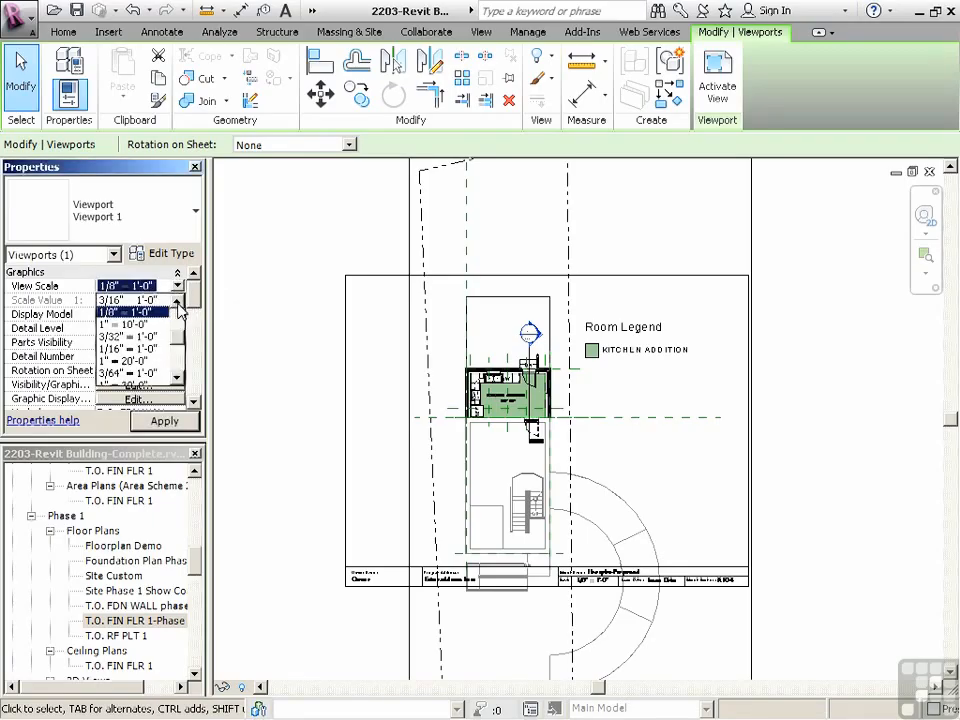
left_click(178, 303)
left_click(178, 303)
left_click(178, 303)
left_click(147, 326)
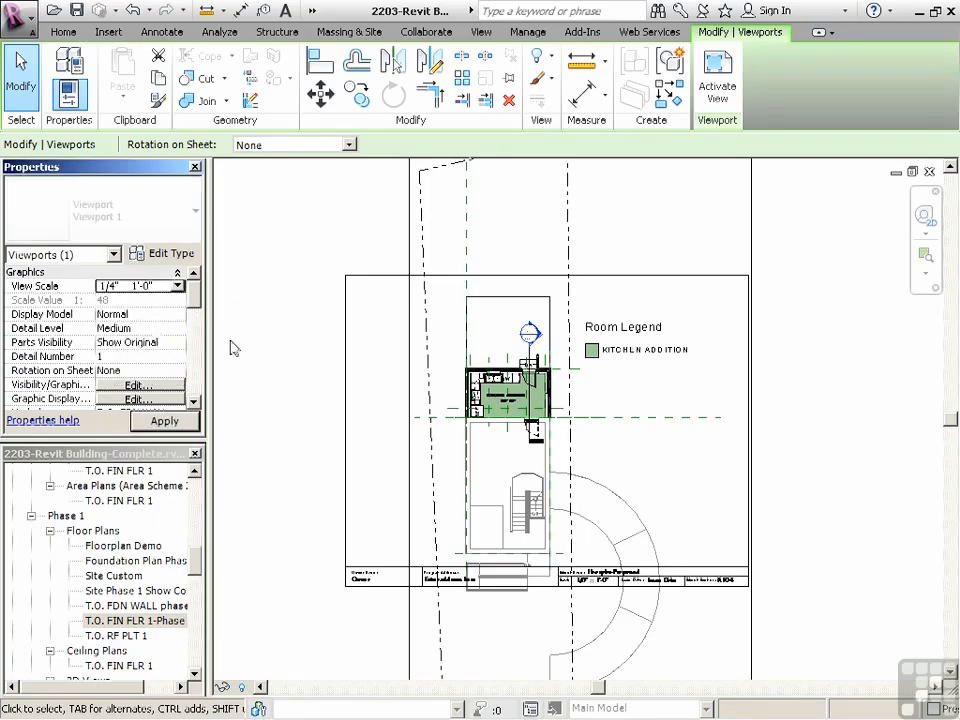
scroll(485, 438, "down", 3)
left_click_drag(543, 248, 495, 510)
scroll(502, 464, "up", 2)
left_click_drag(508, 440, 508, 385)
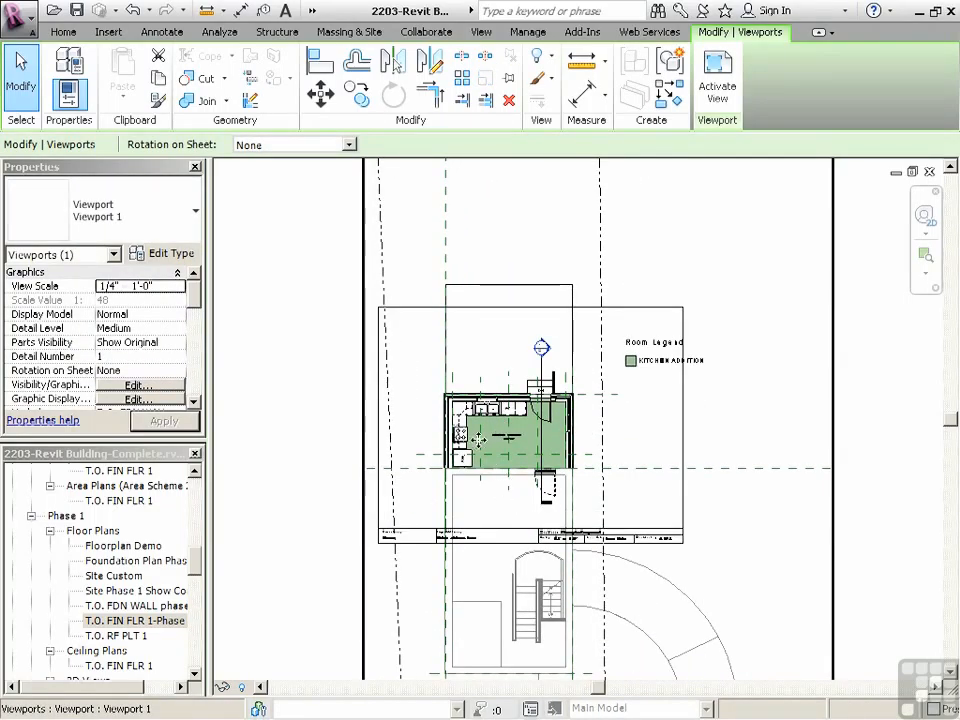
Try a view scale of 1/2" = 1'-0" for the viewport and move the kitchen addition back over the sheet
left_click(178, 287)
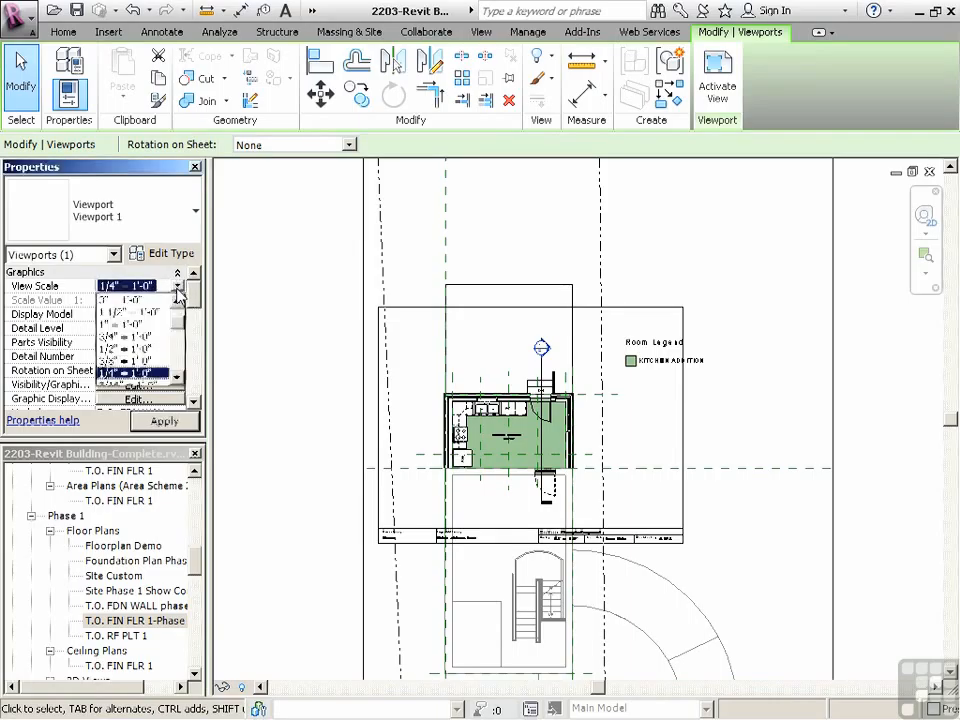
left_click(131, 350)
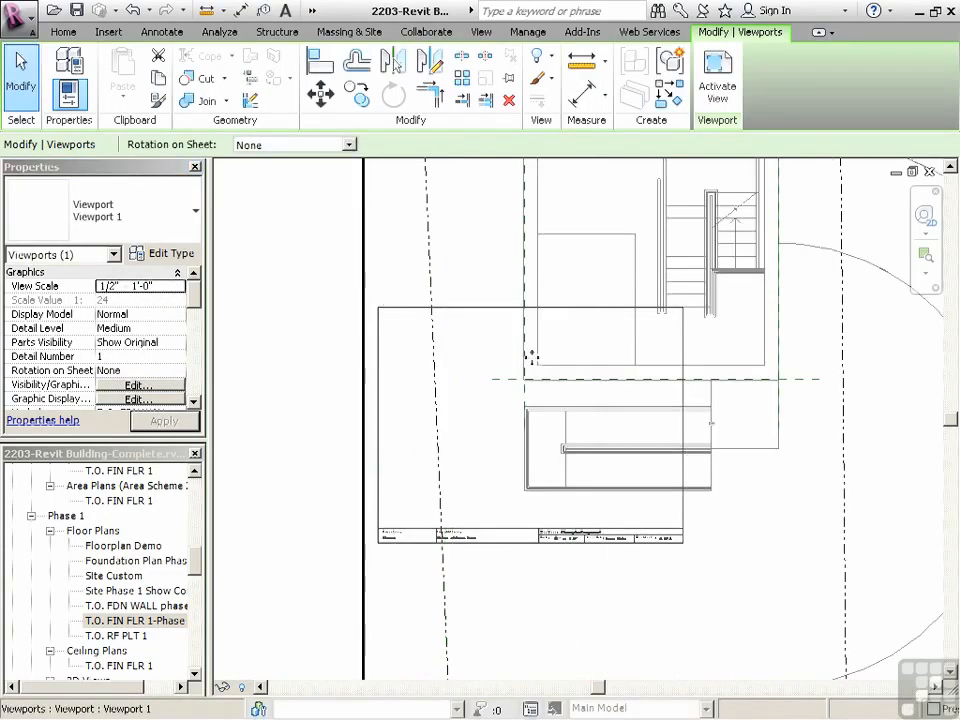
mouse_move(458, 548)
left_mouse_down()
mouse_move(497, 377)
mouse_move(459, 381)
mouse_move(450, 450)
mouse_move(466, 432)
mouse_move(456, 557)
left_mouse_up()
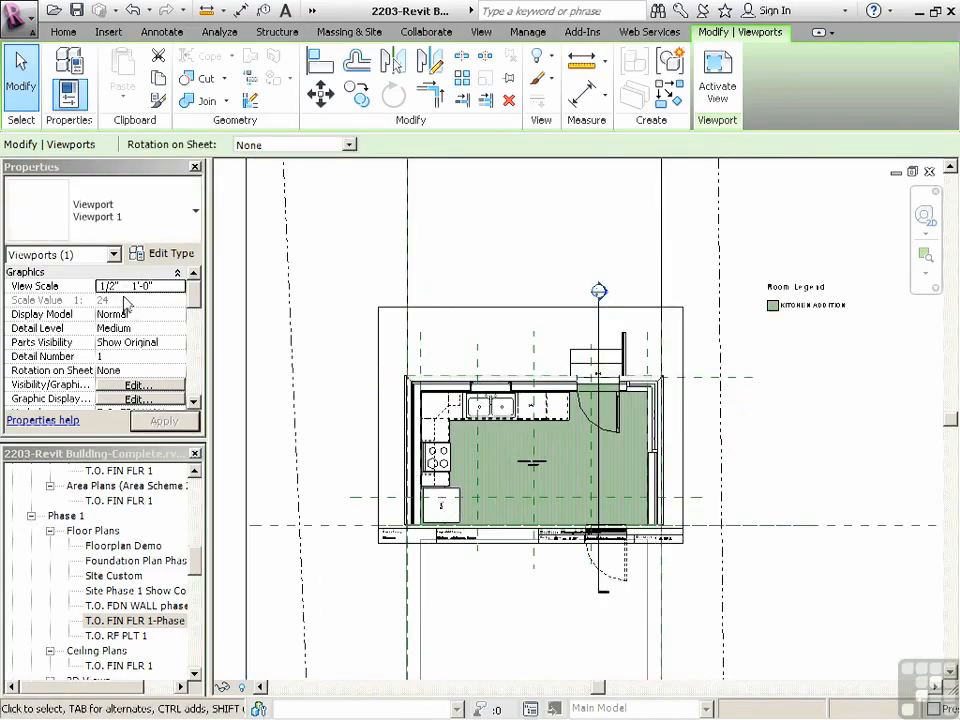
Set the viewport's view scale to 3/8" = 1'-0" and centre the kitchen addition on the sheet
left_click(180, 288)
scroll(147, 378, "down", 2)
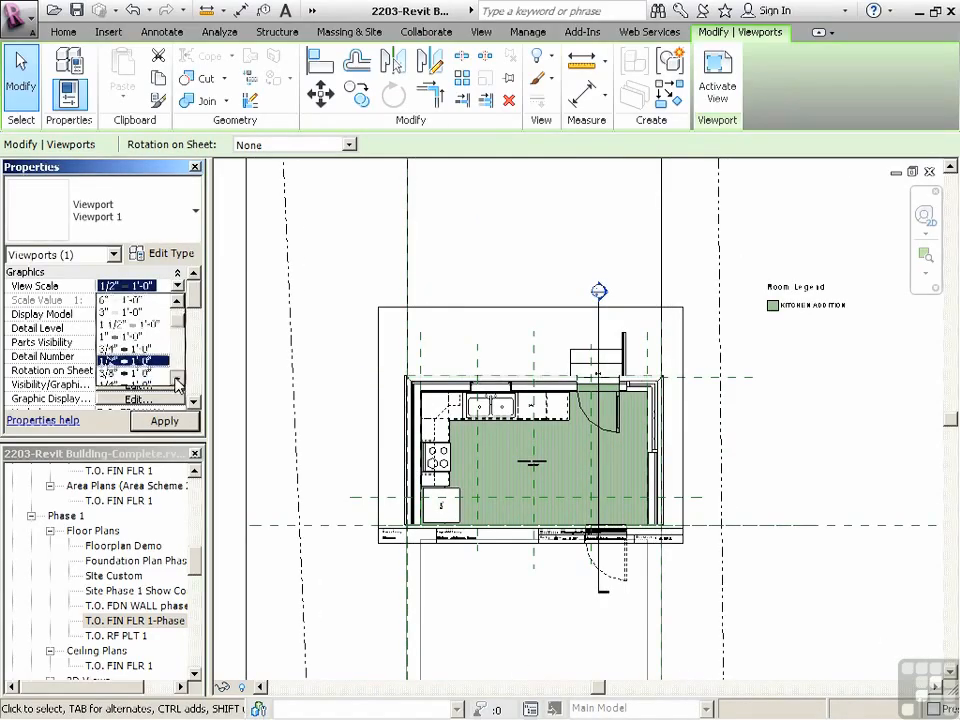
left_click(133, 361)
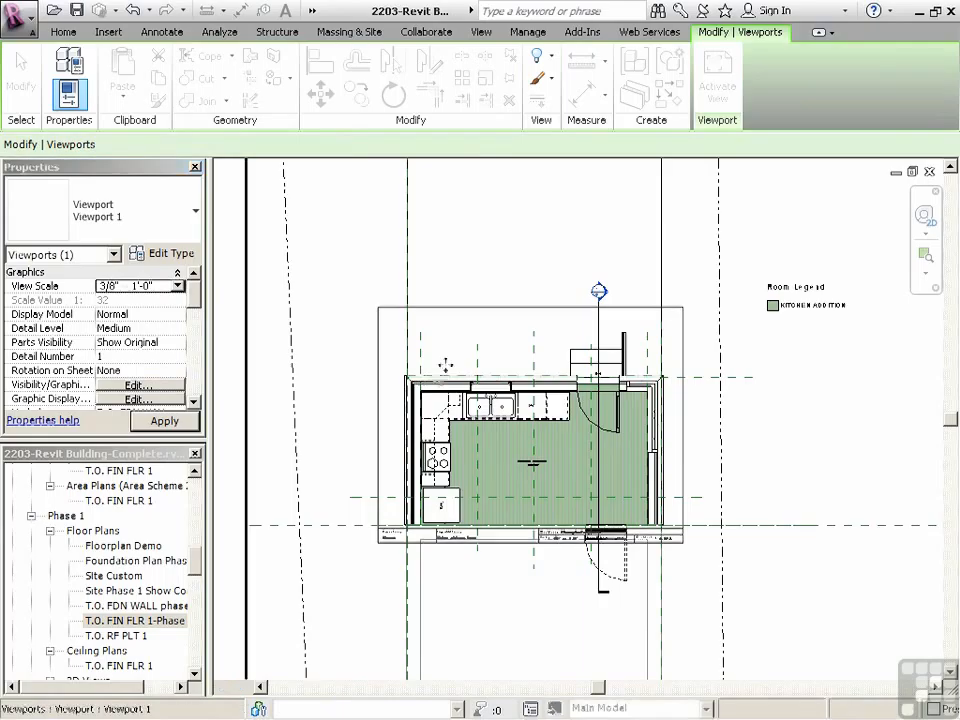
left_click_drag(481, 628, 545, 437)
scroll(541, 437, "up", 3)
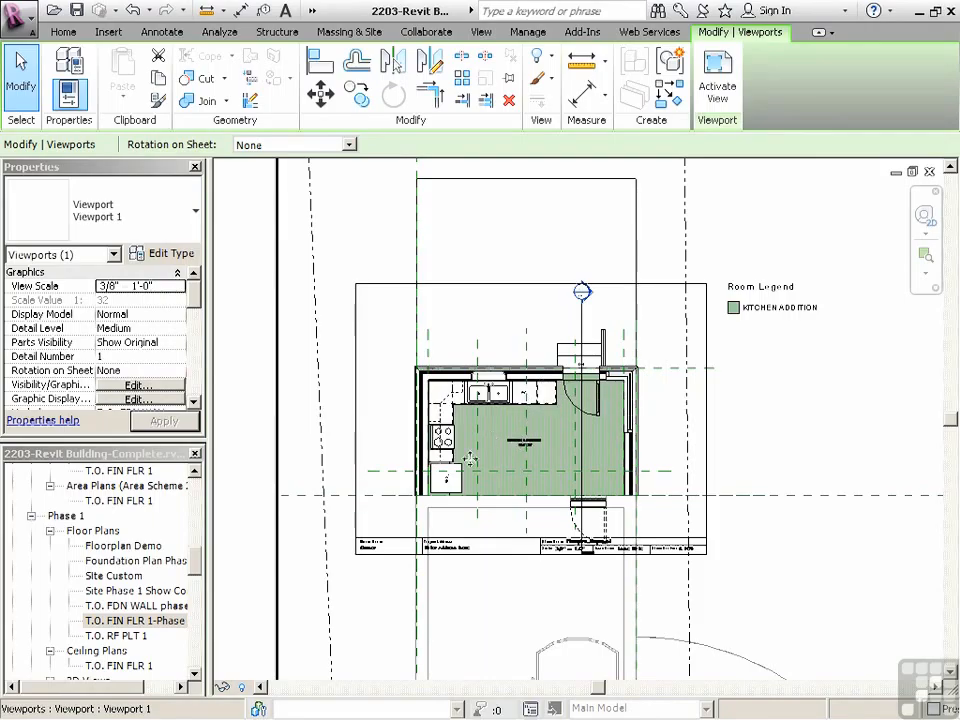
scroll(469, 480, "down", 2)
scroll(517, 472, "up", 1)
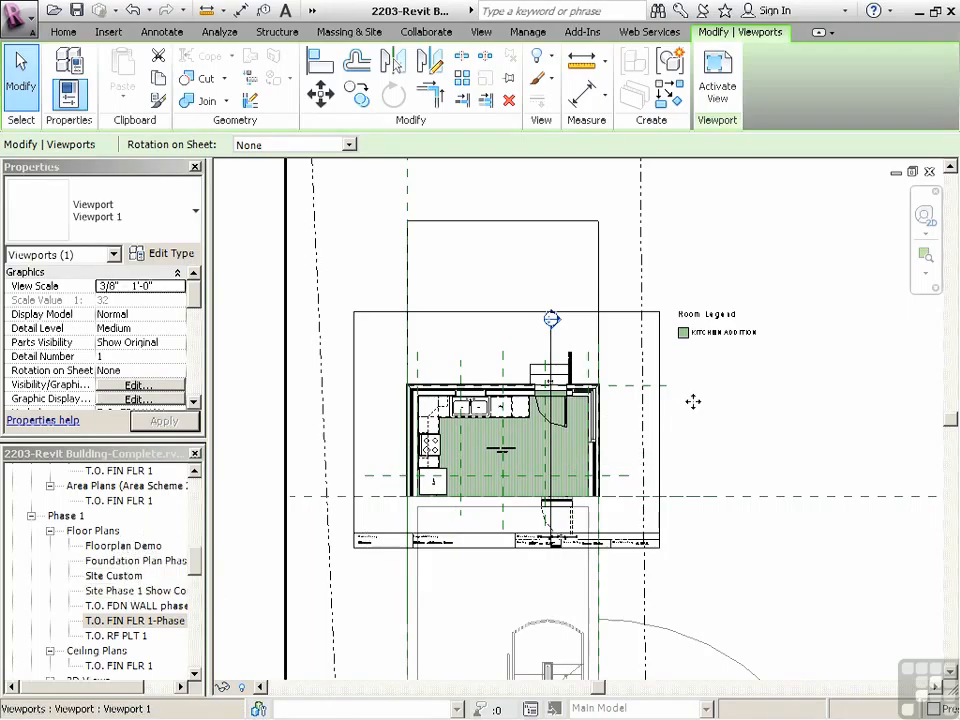
Activate the floor plan view on sheet A104 and show its crop region
scroll(626, 409, "down", 4)
right_click(516, 264)
left_click(568, 339)
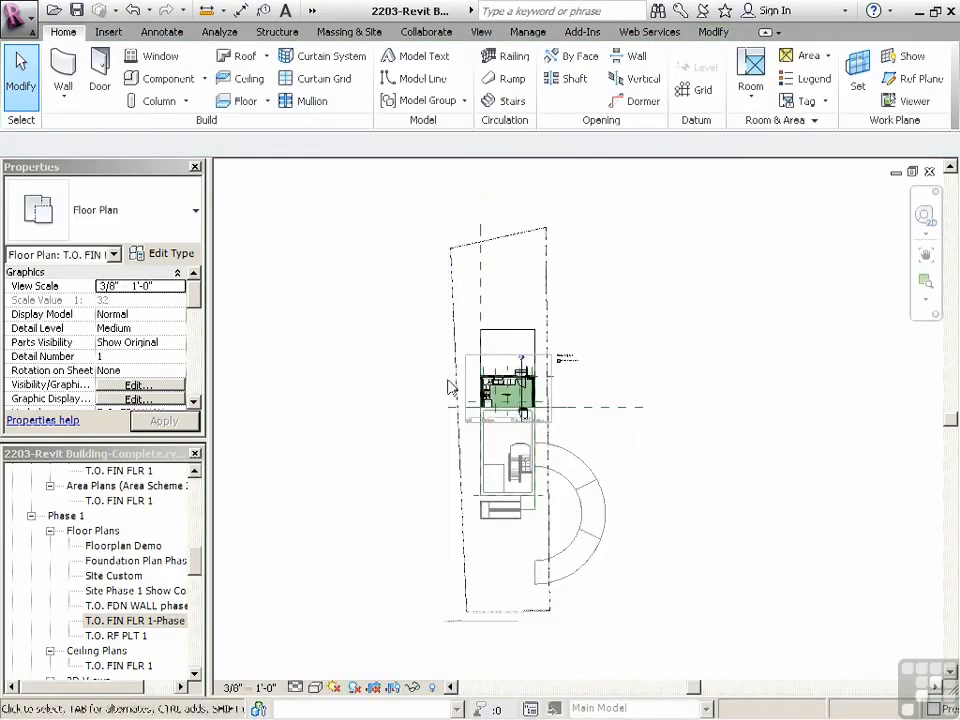
left_click(392, 688)
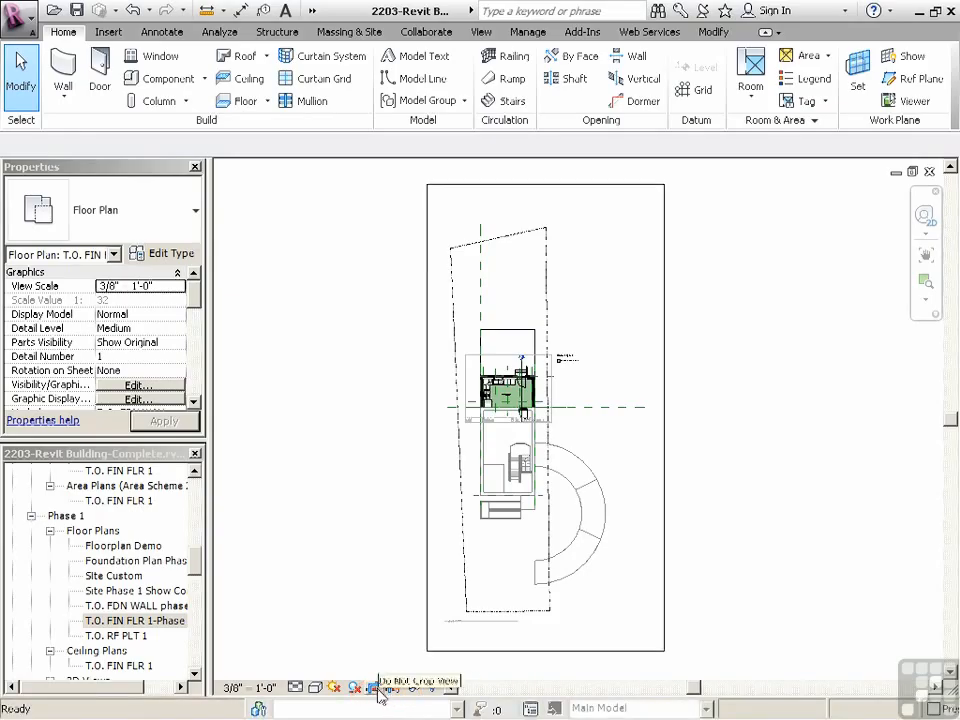
Pull the crop region's lower, right and left edges in close around the kitchen addition
left_click(452, 651)
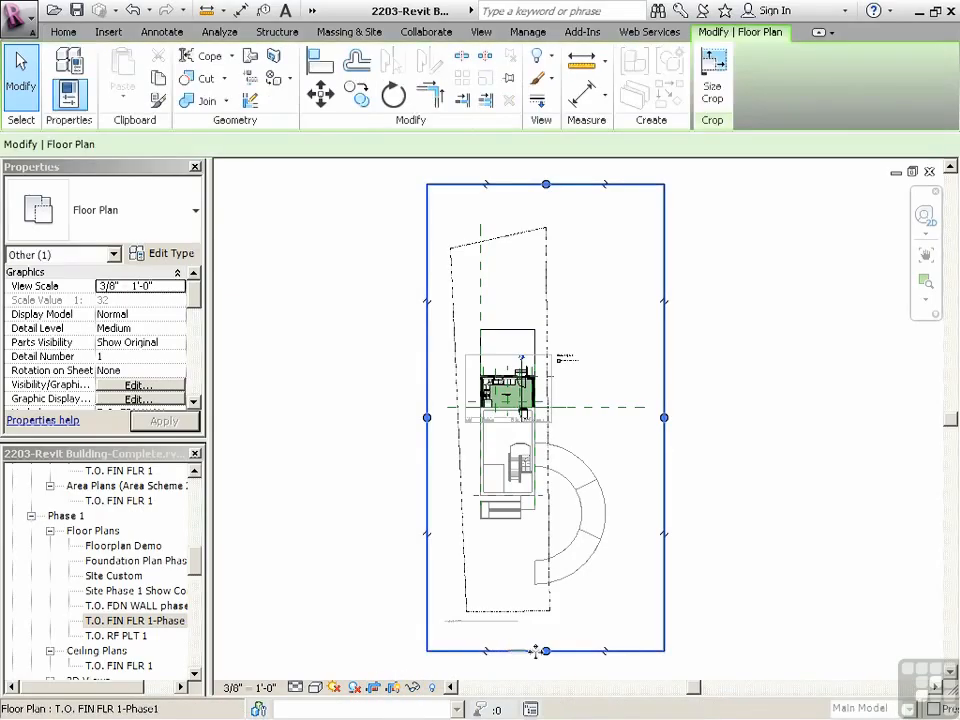
left_click_drag(545, 651, 545, 413)
scroll(532, 371, "up", 3)
left_click_drag(734, 265, 550, 300)
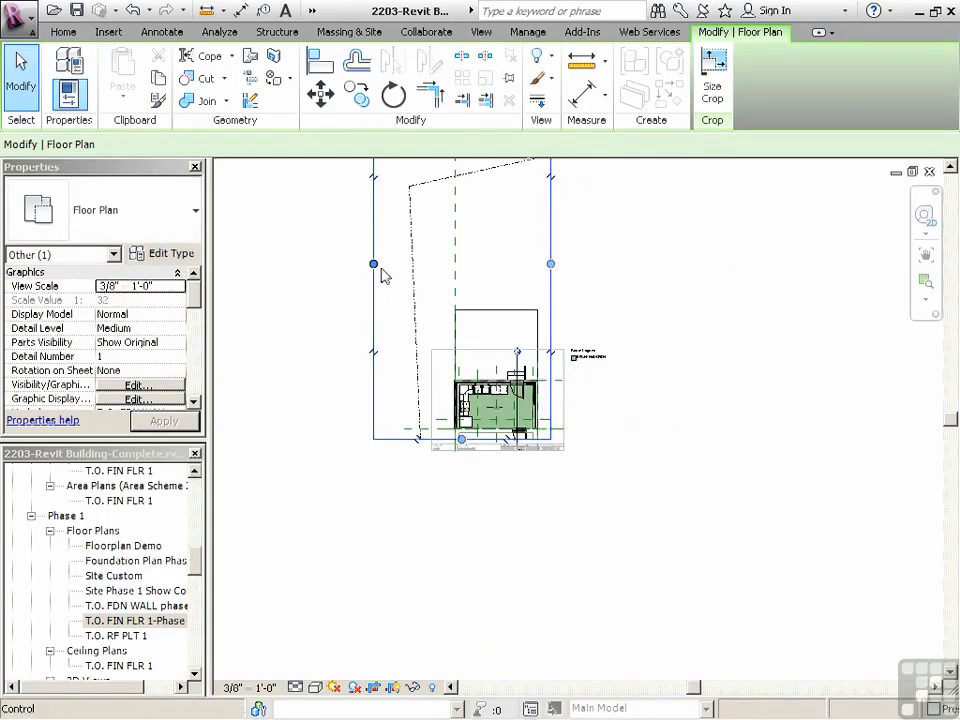
left_click_drag(380, 264, 452, 270)
scroll(521, 446, "down", 2)
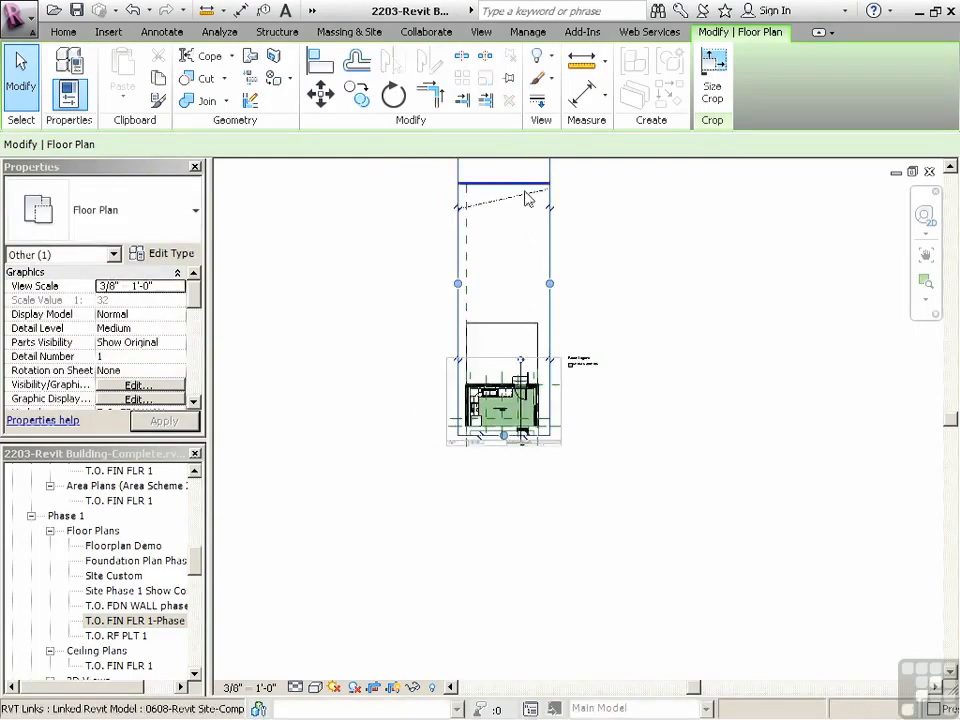
Lower the crop region's upper edge to just above the patio slab outline
left_click_drag(508, 203, 527, 183)
scroll(508, 385, "up", 5)
middle_click_drag(534, 261, 524, 342)
mouse_move(521, 338)
left_mouse_down()
mouse_move(529, 279)
mouse_move(527, 318)
left_mouse_up()
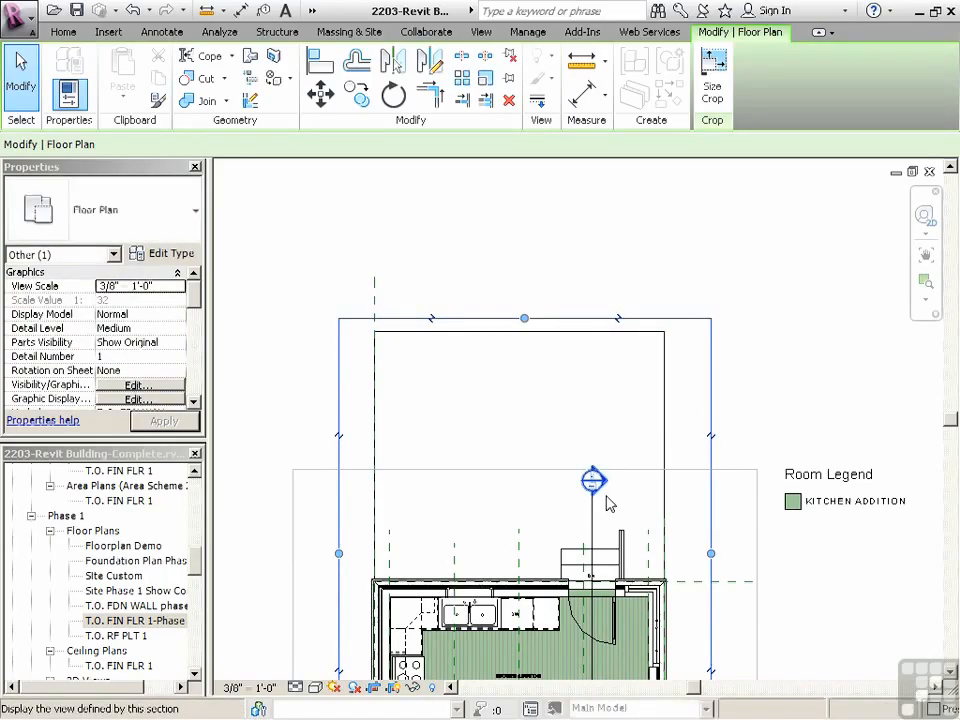
Split the crop region with a horizontal view break, extend the lower part above the entry stairs, and move the patio part down near it
left_click(709, 441)
scroll(595, 368, "down", 2)
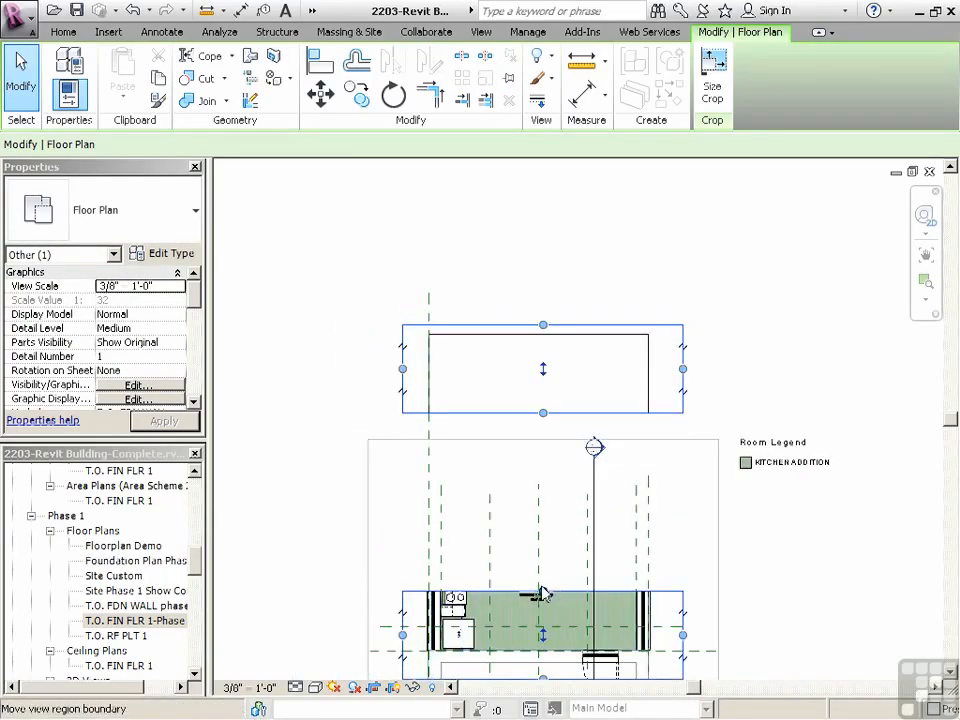
left_click_drag(543, 592, 551, 484)
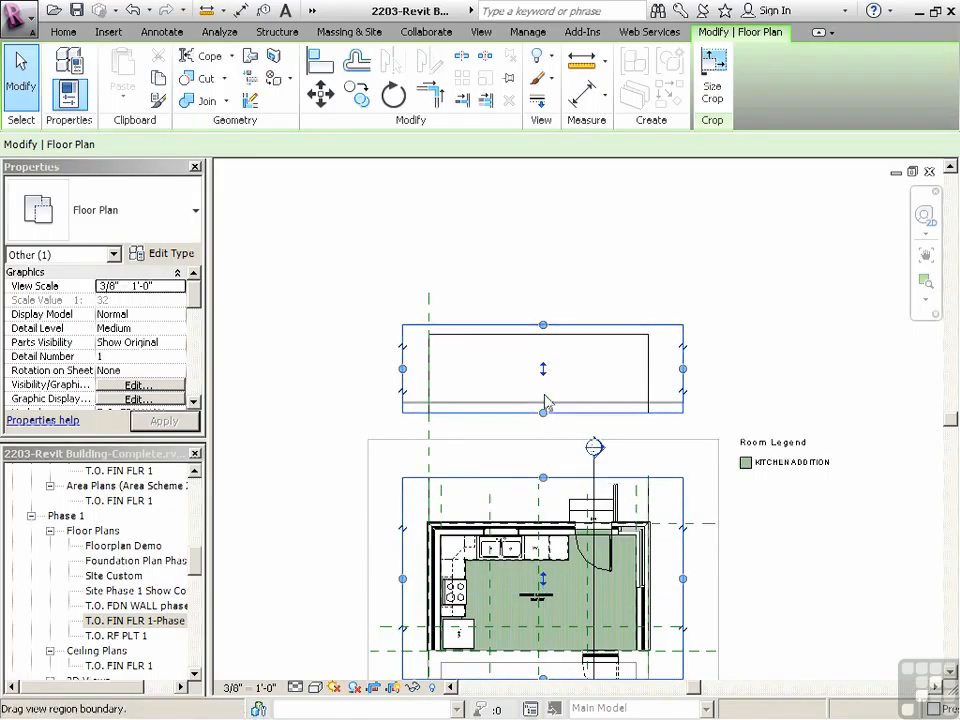
left_click_drag(543, 351, 548, 462)
scroll(545, 478, "up", 4)
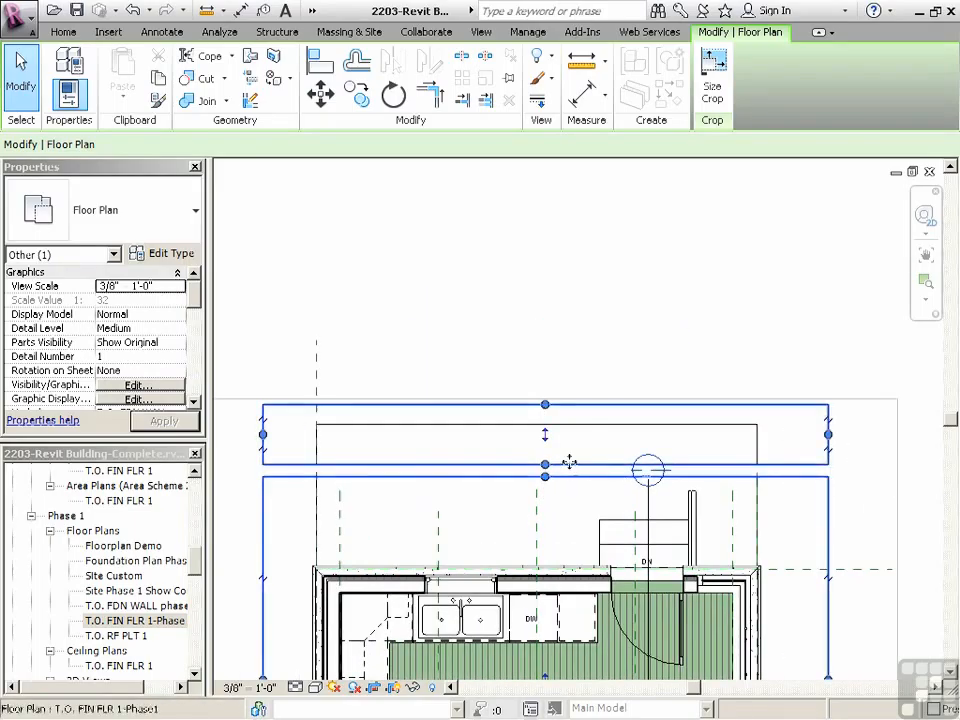
Nudge the patio crop region closer to the kitchen region and fine-tune the narrow gap between them
left_click(508, 295)
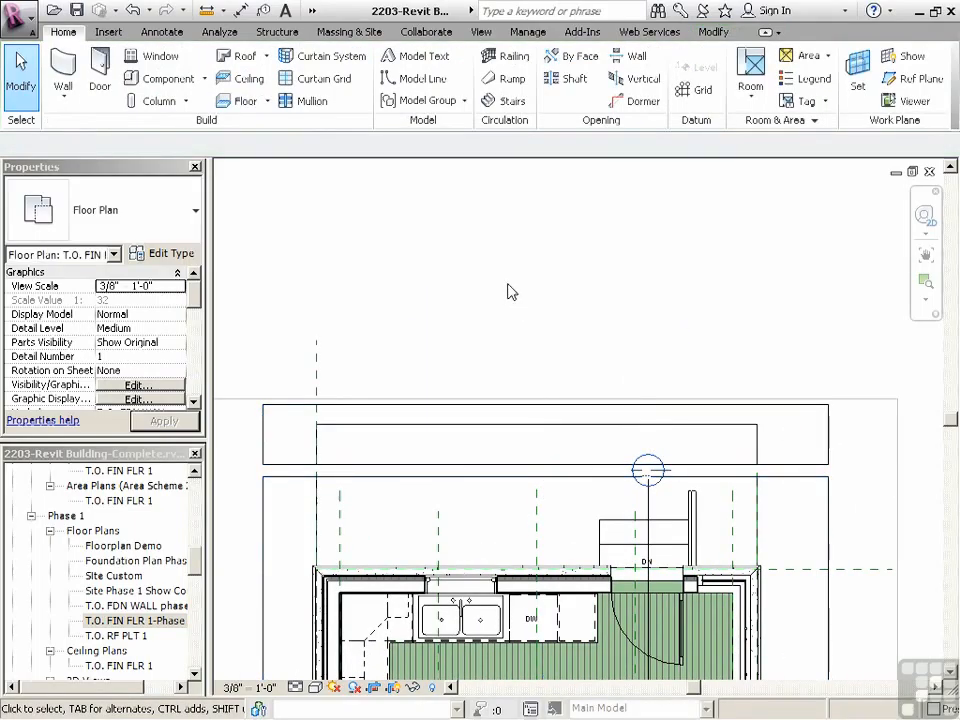
left_click(563, 431)
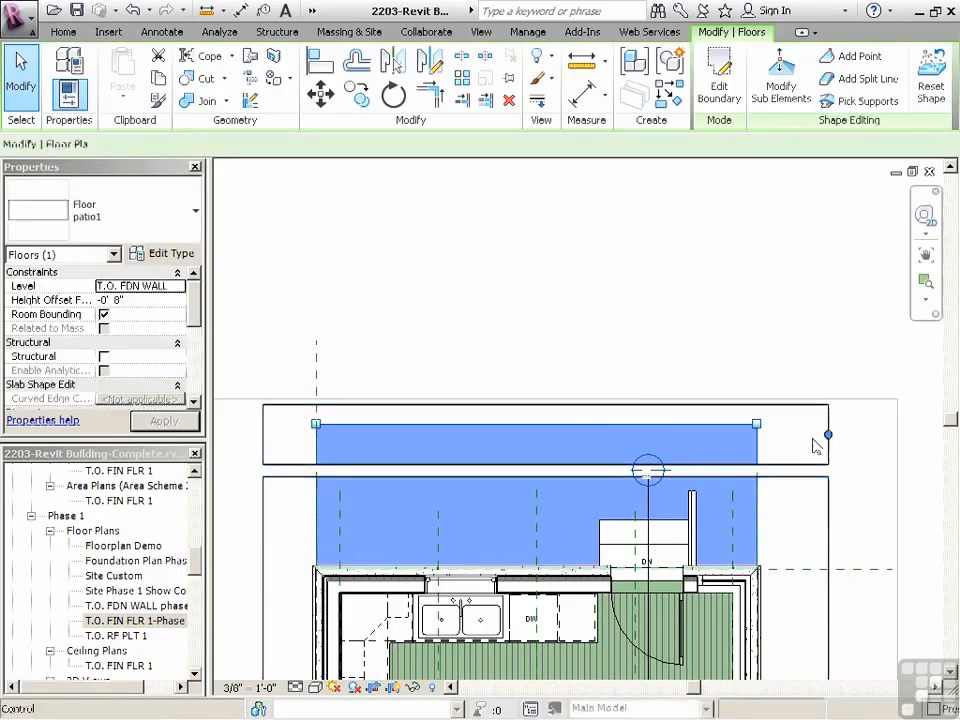
left_click(545, 463)
left_click_drag(545, 435, 548, 442)
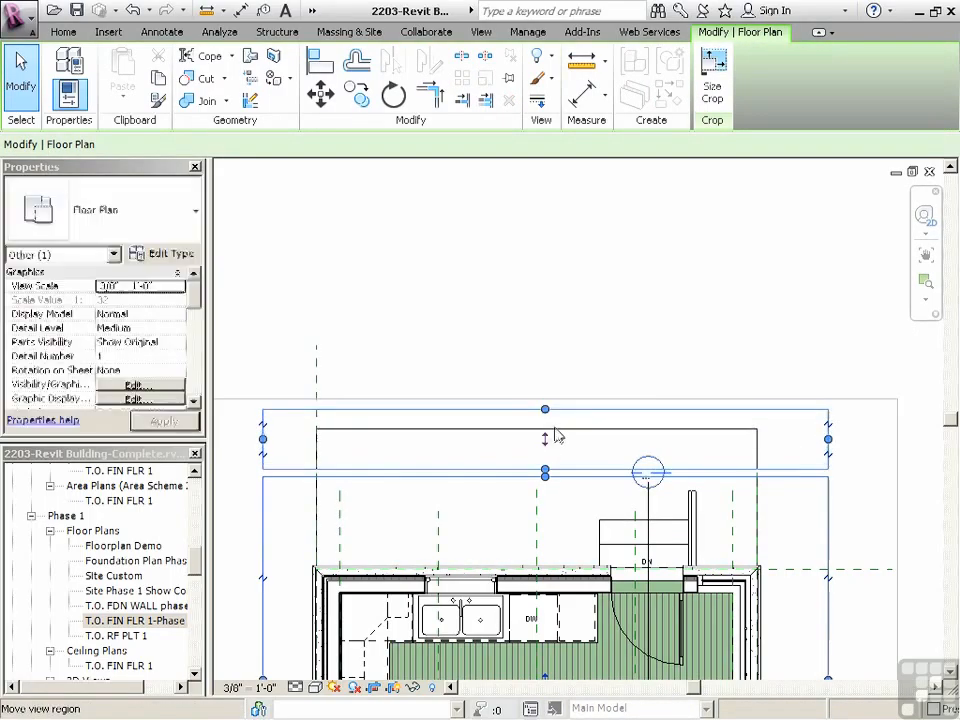
left_click(557, 367)
scroll(571, 363, "down", 1)
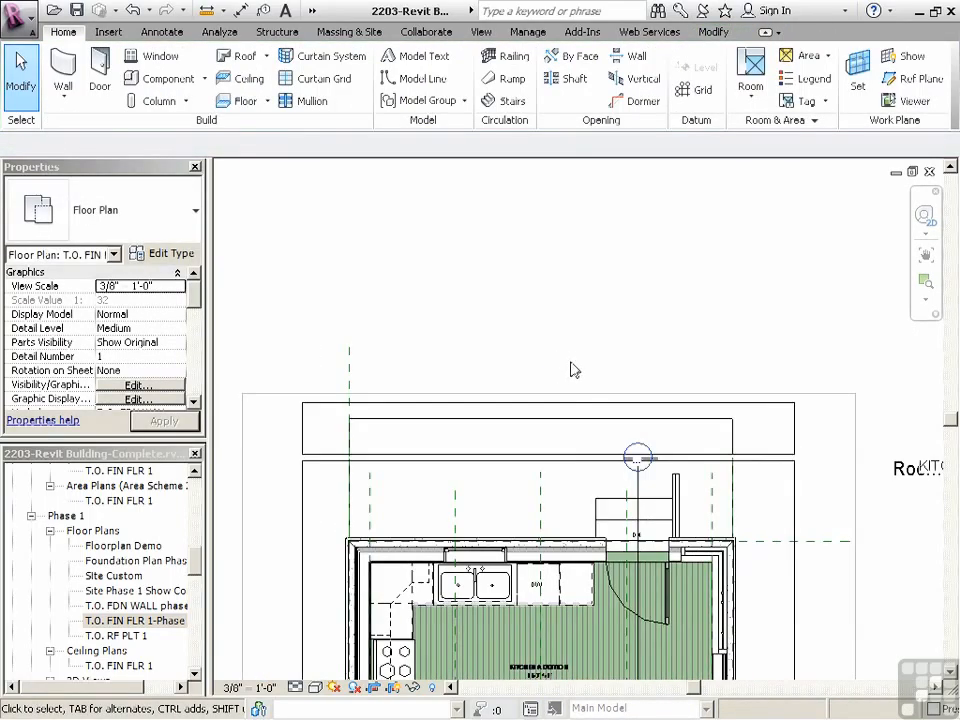
left_click(552, 462)
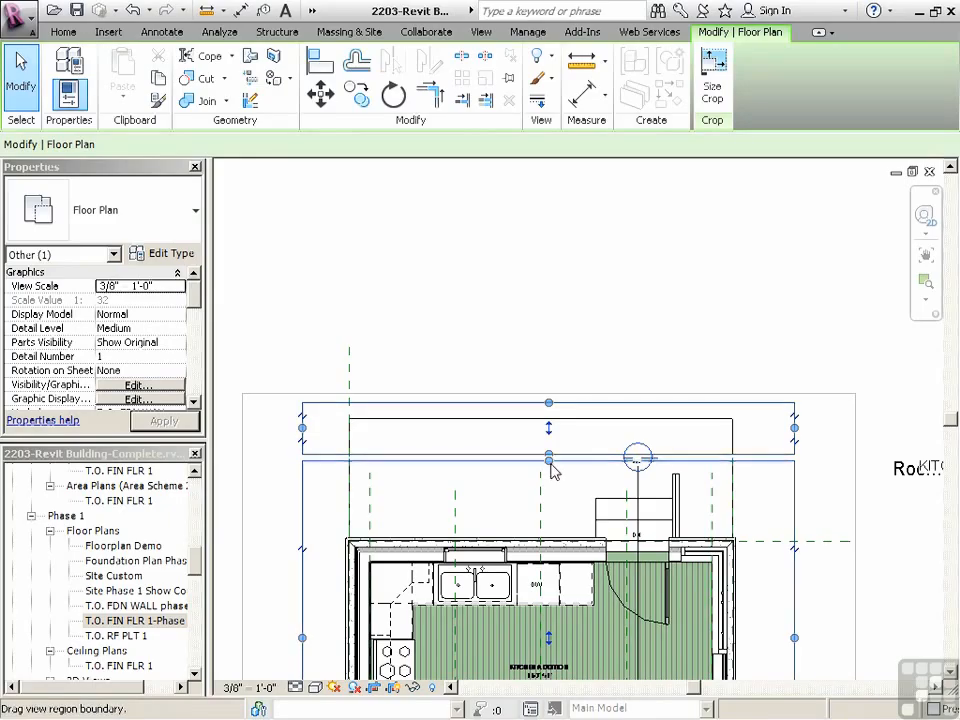
left_click(559, 336)
Hide the Color Fill Legends annotation category in the floor plan view's visibility overrides
scroll(555, 336, "down", 1)
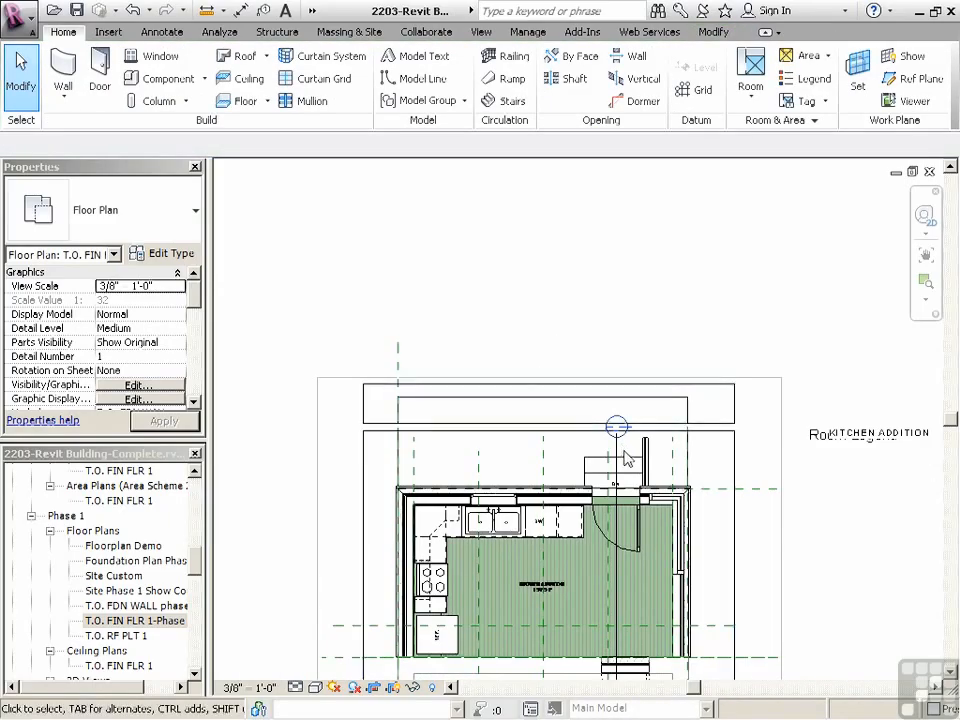
scroll(625, 458, "down", 3)
scroll(574, 579, "up", 4)
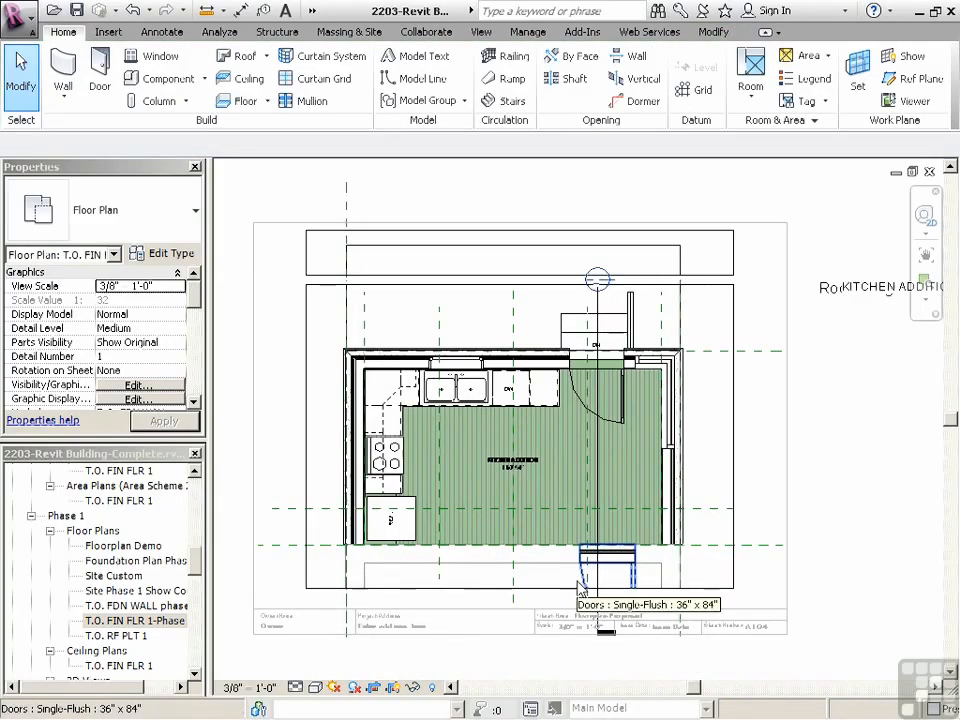
scroll(503, 527, "down", 2)
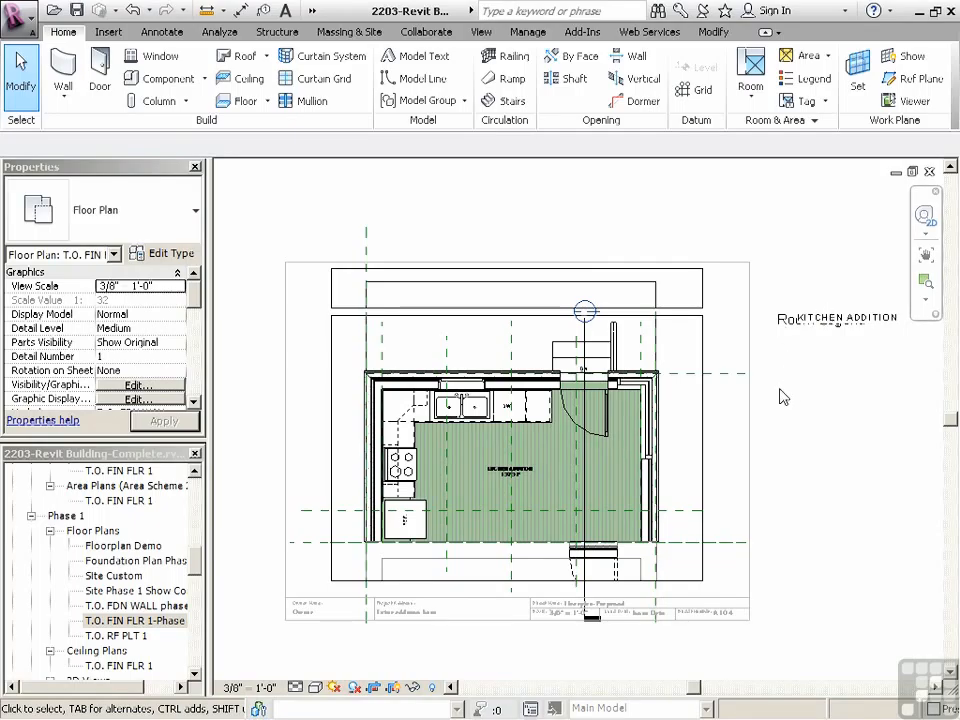
key("v")
key("v")
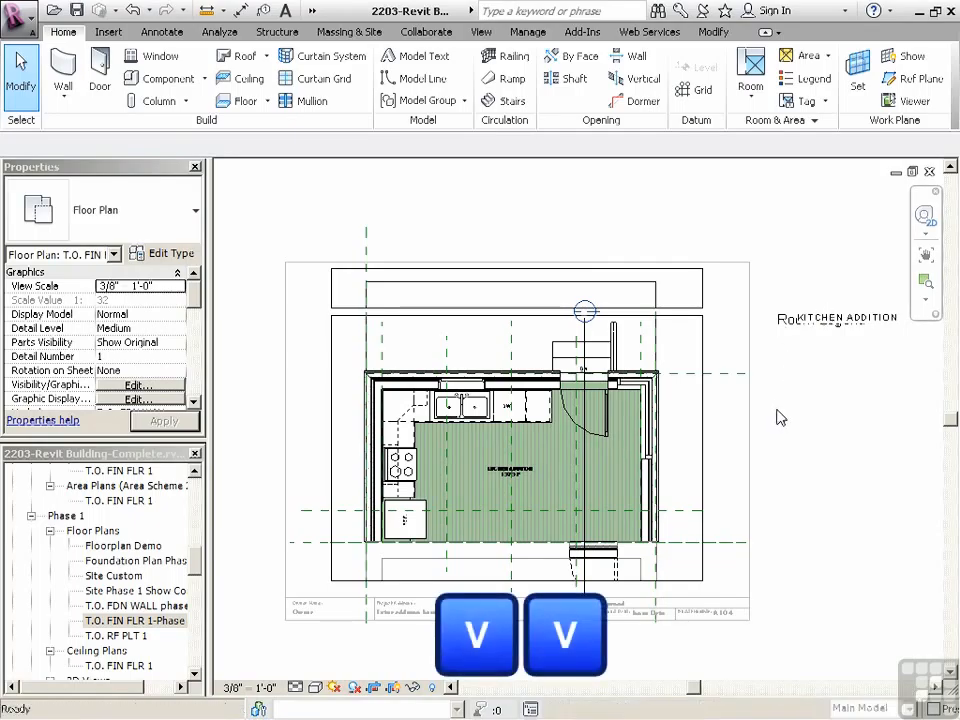
scroll(748, 275, "down", 5)
left_click_drag(748, 275, 748, 326)
left_click(203, 38)
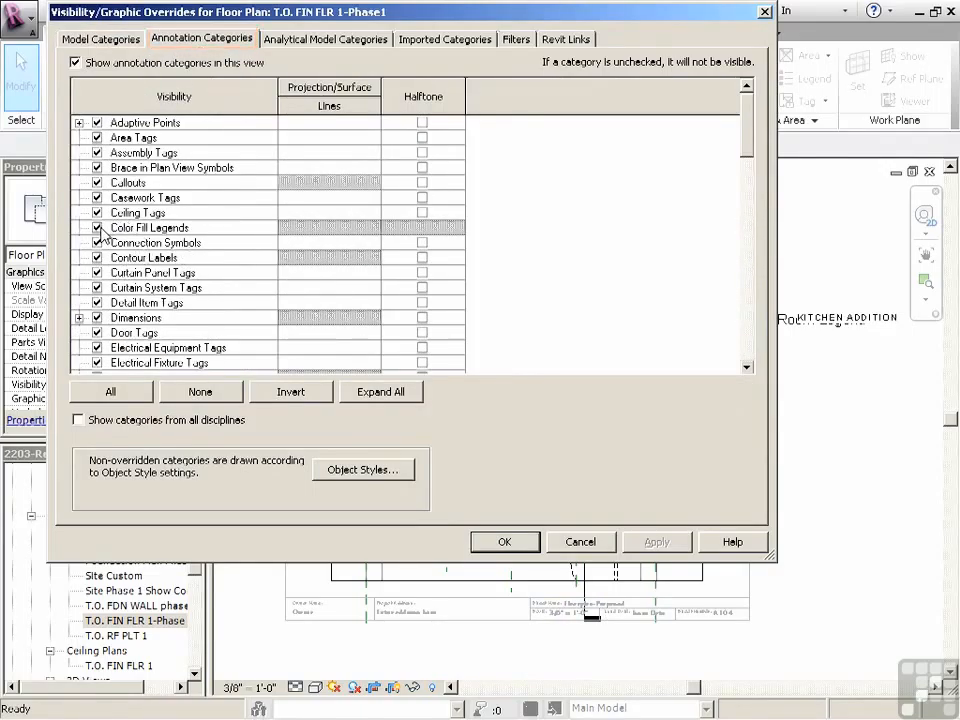
left_click(97, 229)
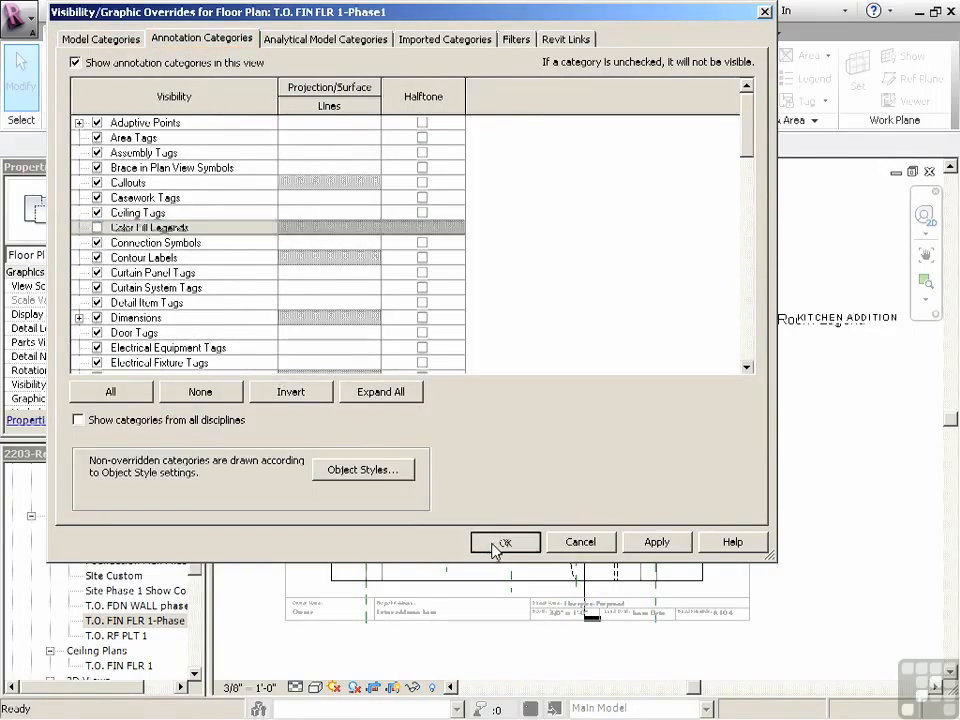
left_click(502, 541)
Turn off the Color Fill subcategory of Areas in the view's visibility overrides
key("v")
key("g")
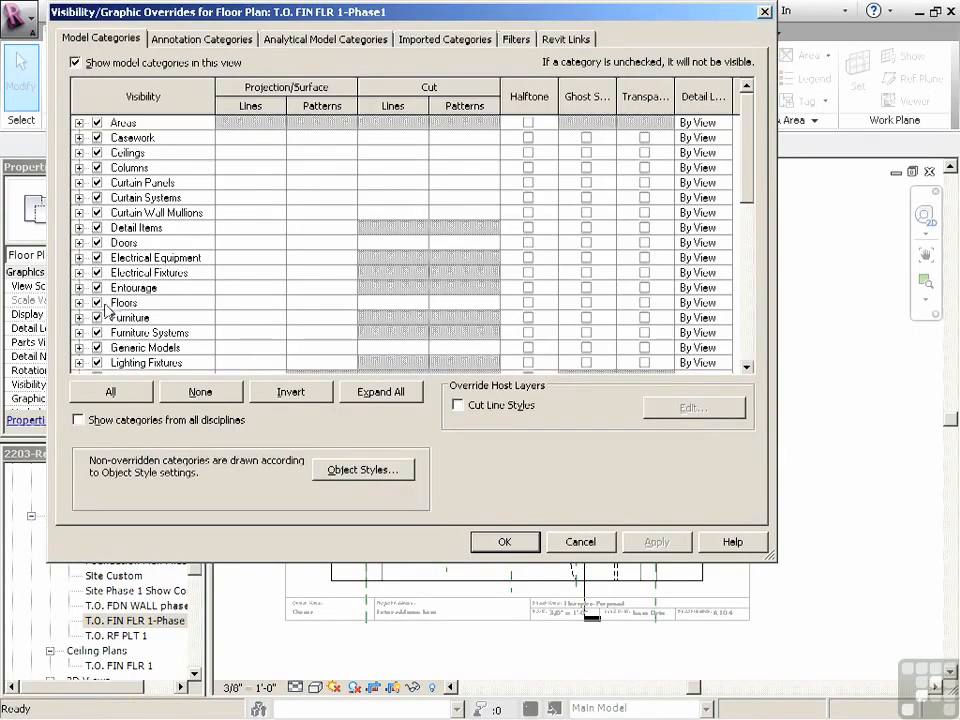
left_click(80, 123)
left_click(116, 138)
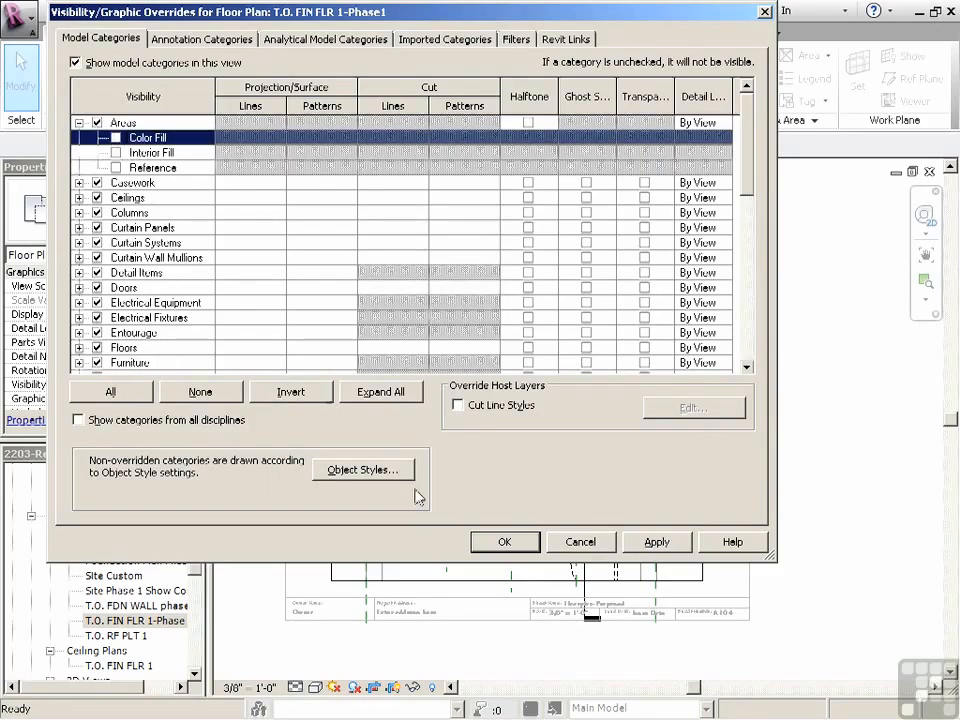
left_click(503, 542)
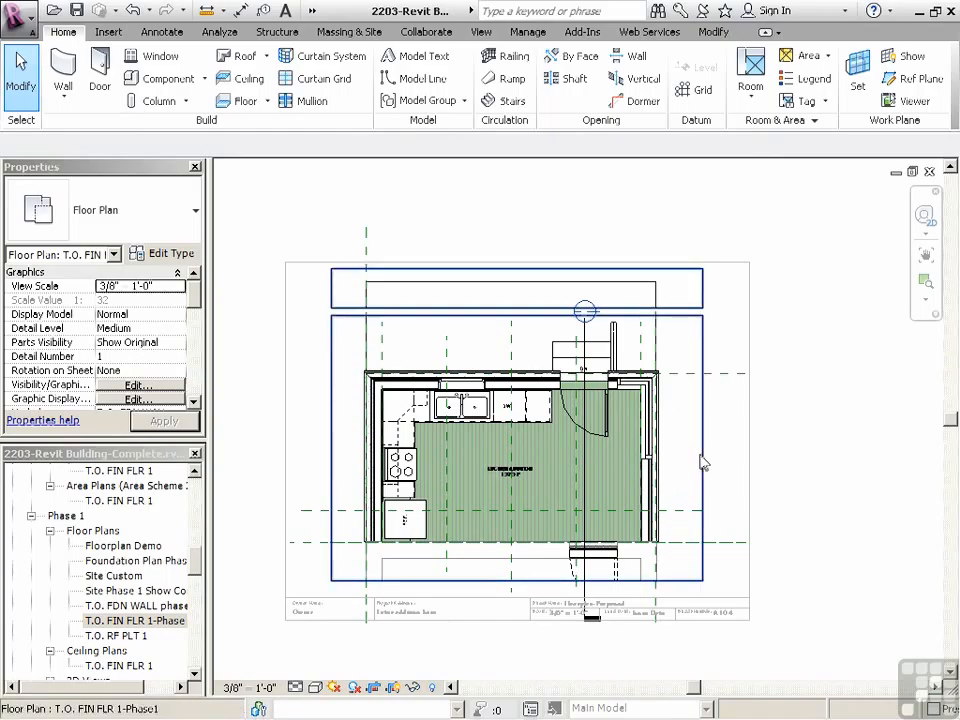
Turn off the Color Fill subcategory of Rooms in the view's visibility overrides
key("g")
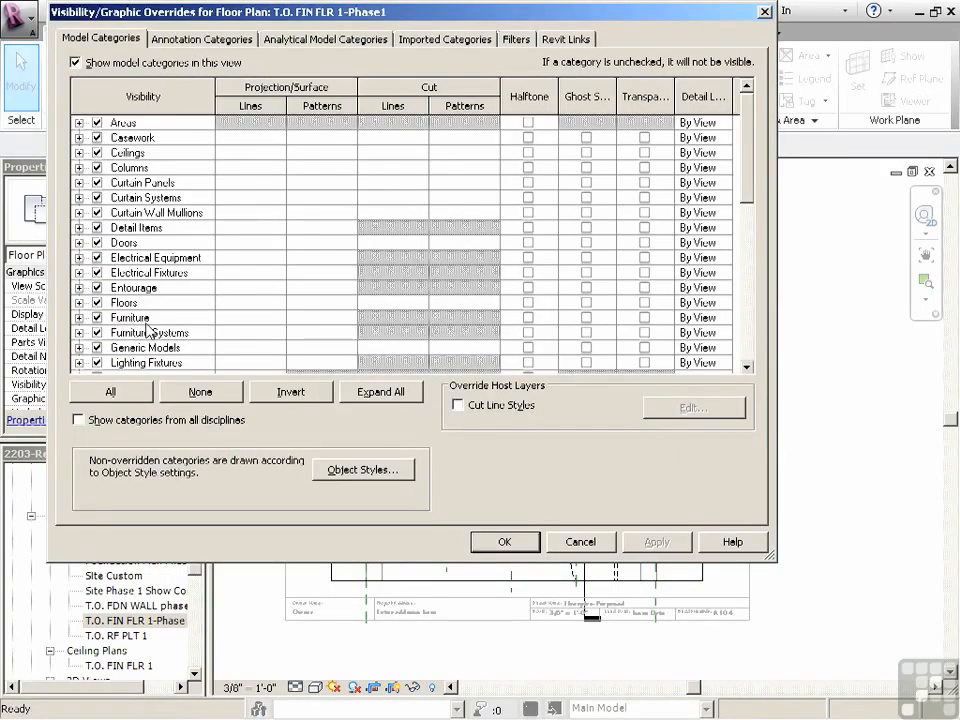
key("r")
scroll(147, 362, "down", 2)
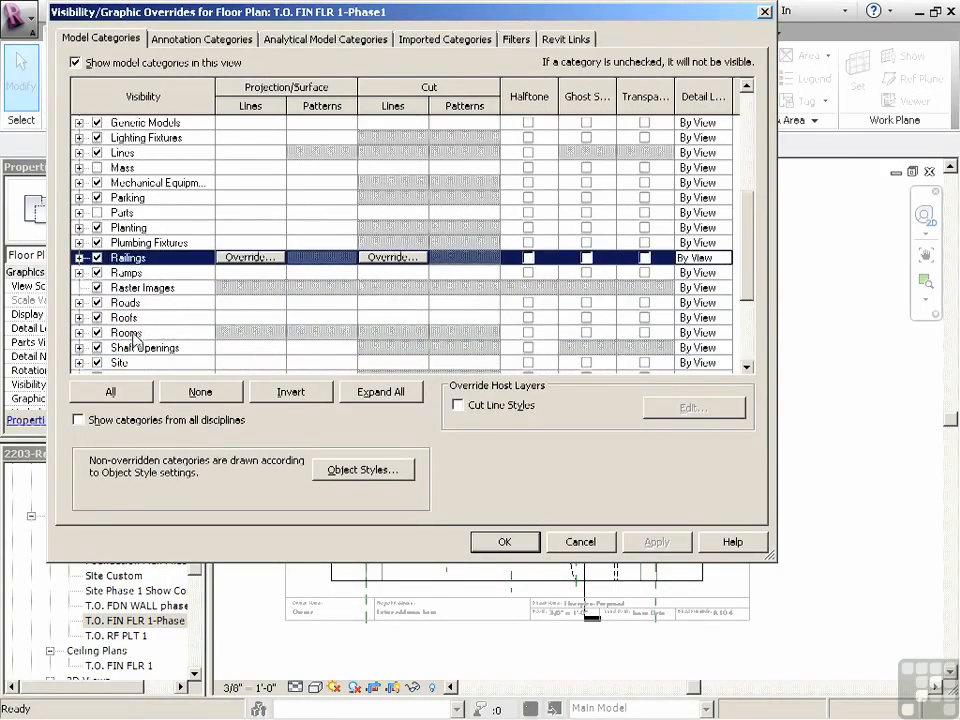
left_click(93, 336)
left_click(79, 332)
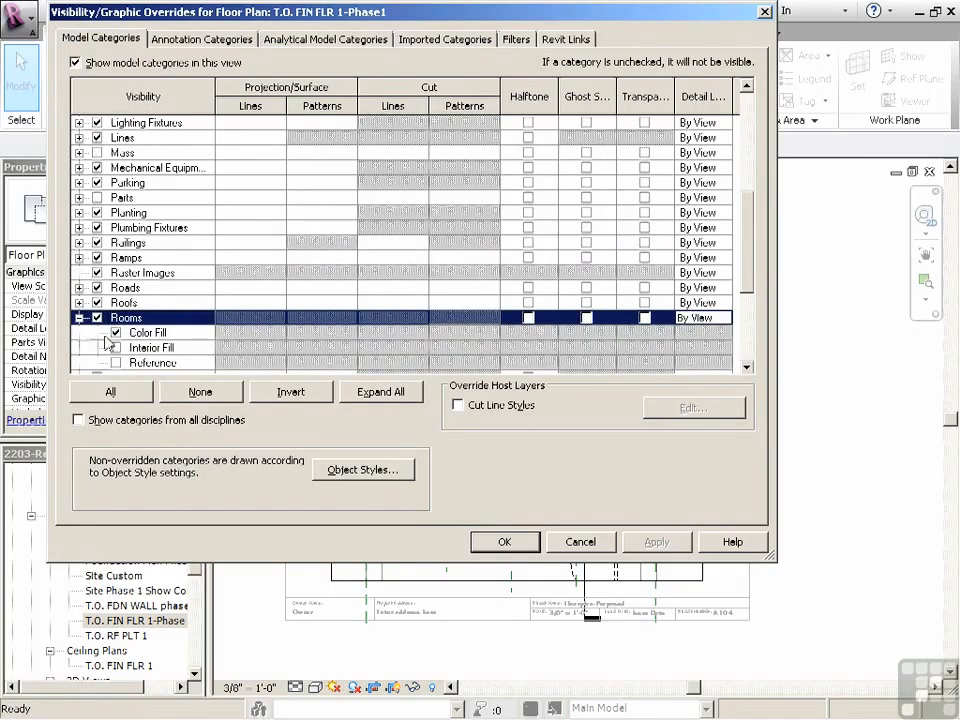
left_click(116, 333)
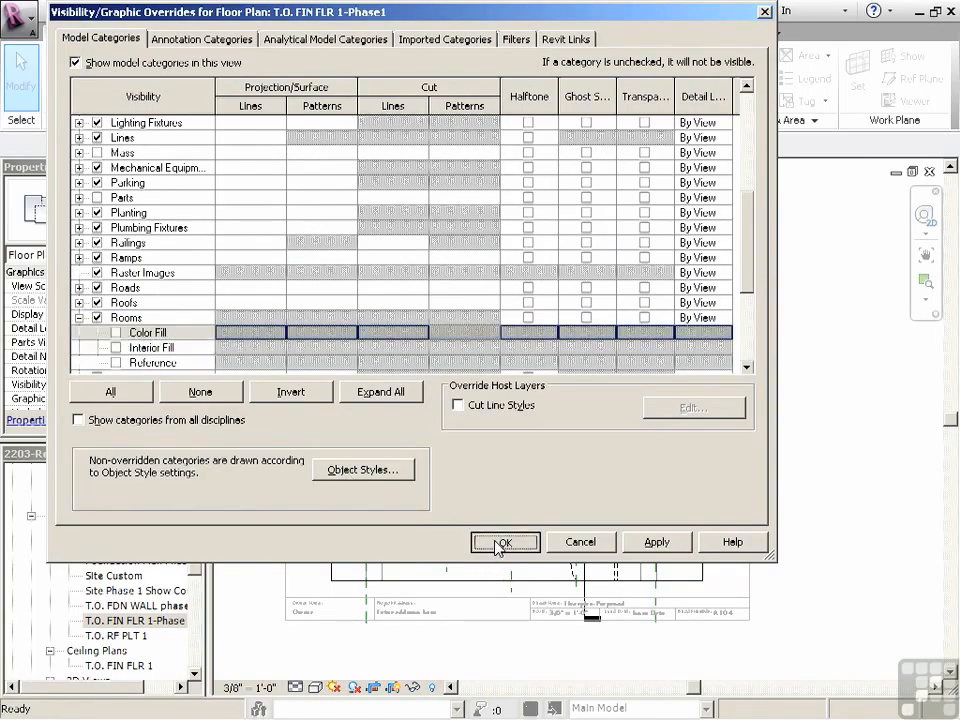
left_click(499, 541)
Override the Floors projection/surface pattern in the view so that it is not visible
scroll(707, 490, "up", 2)
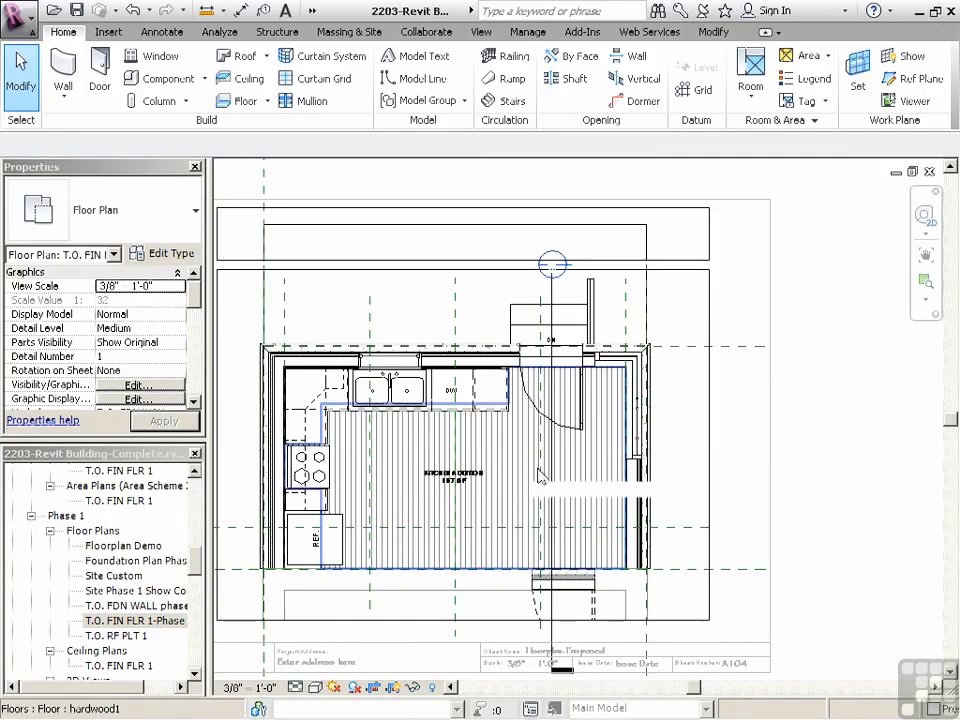
scroll(538, 474, "up", 3)
scroll(619, 494, "down", 4)
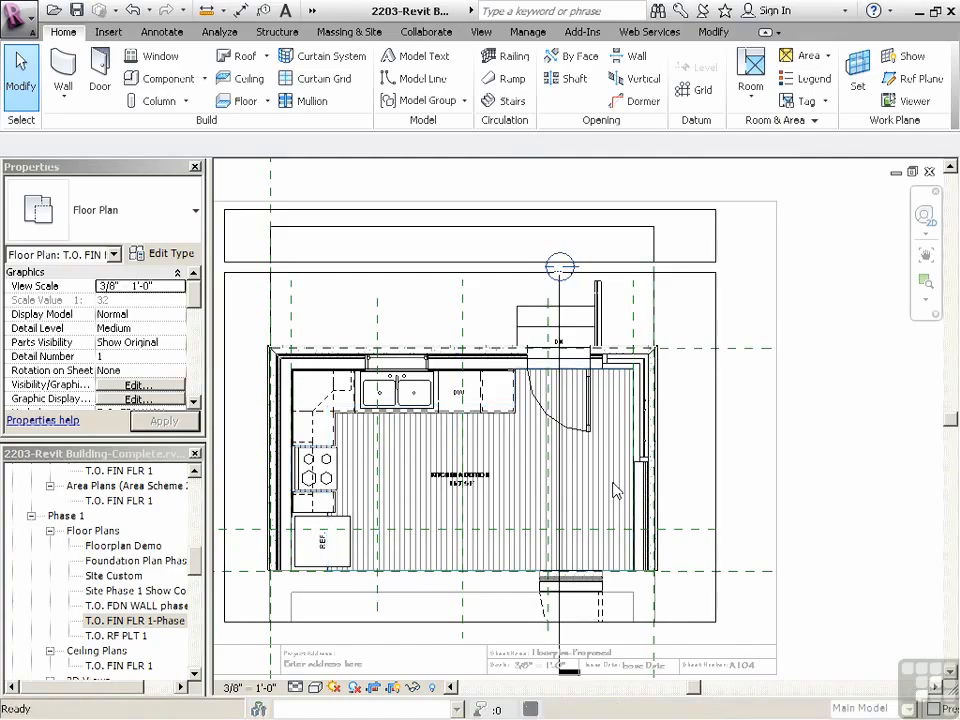
key("v")
key("g")
left_click(79, 302)
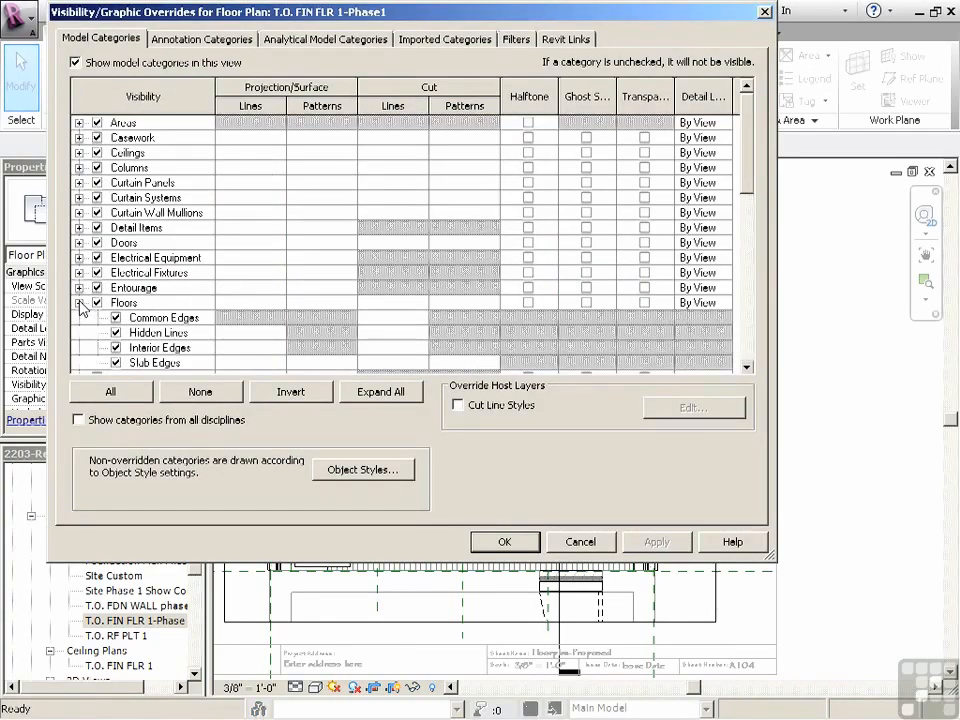
left_click(124, 302)
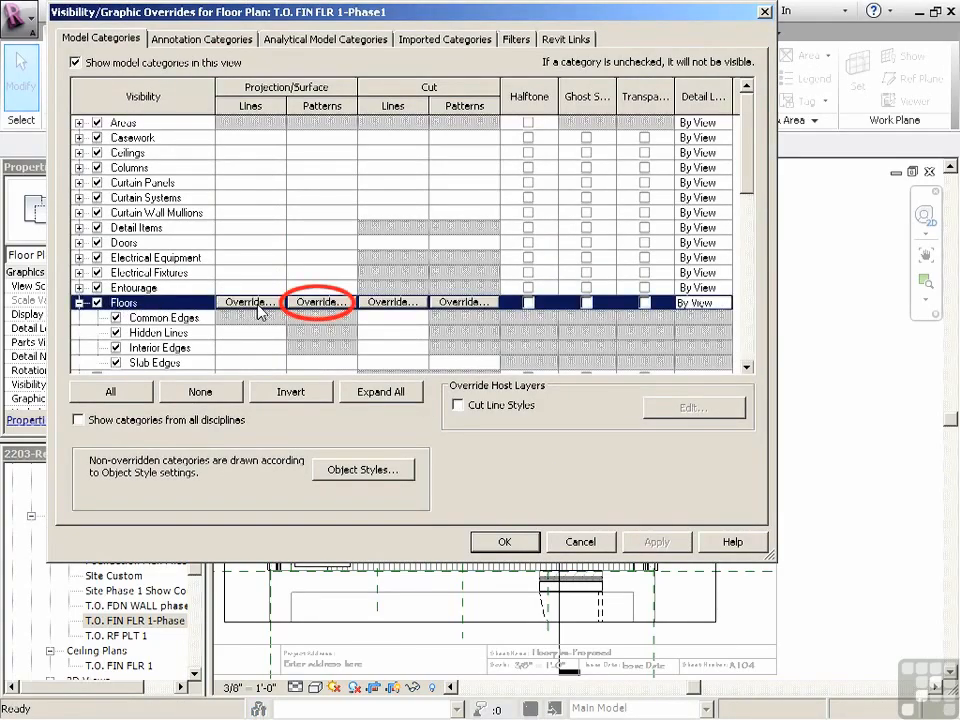
left_click(318, 302)
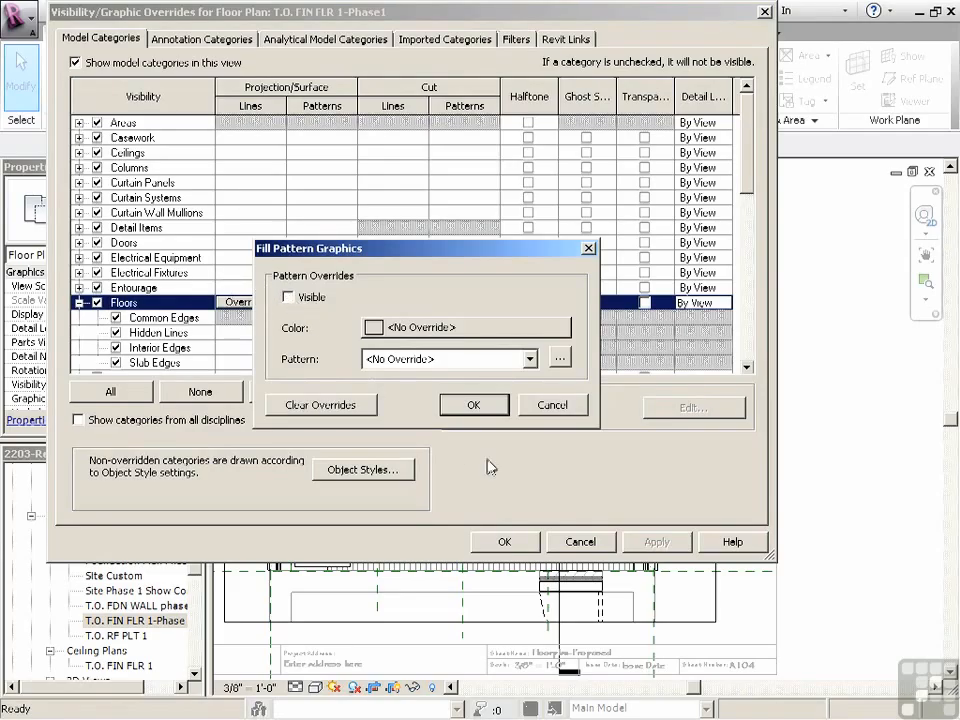
left_click(474, 405)
left_click(500, 541)
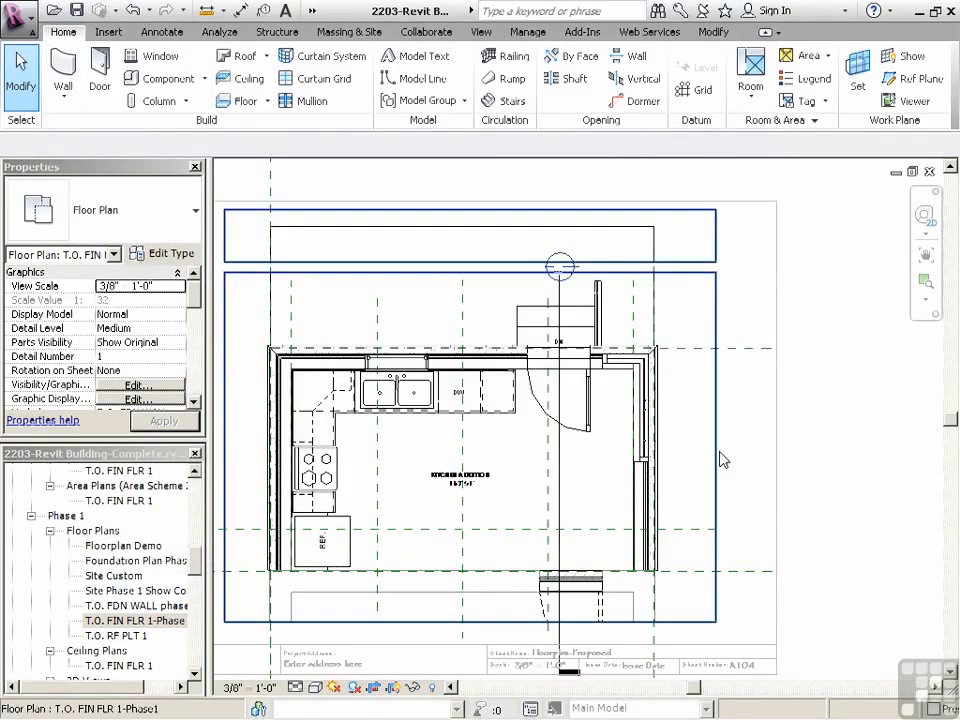
scroll(743, 416, "down", 1)
scroll(720, 384, "down", 1)
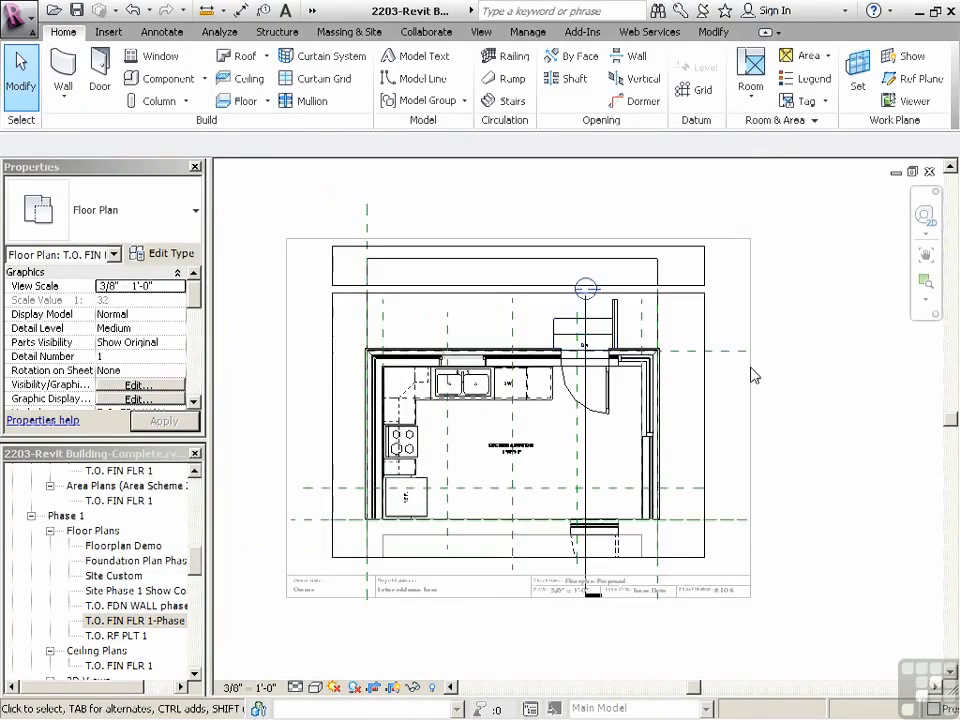
middle_click_drag(775, 420, 778, 404)
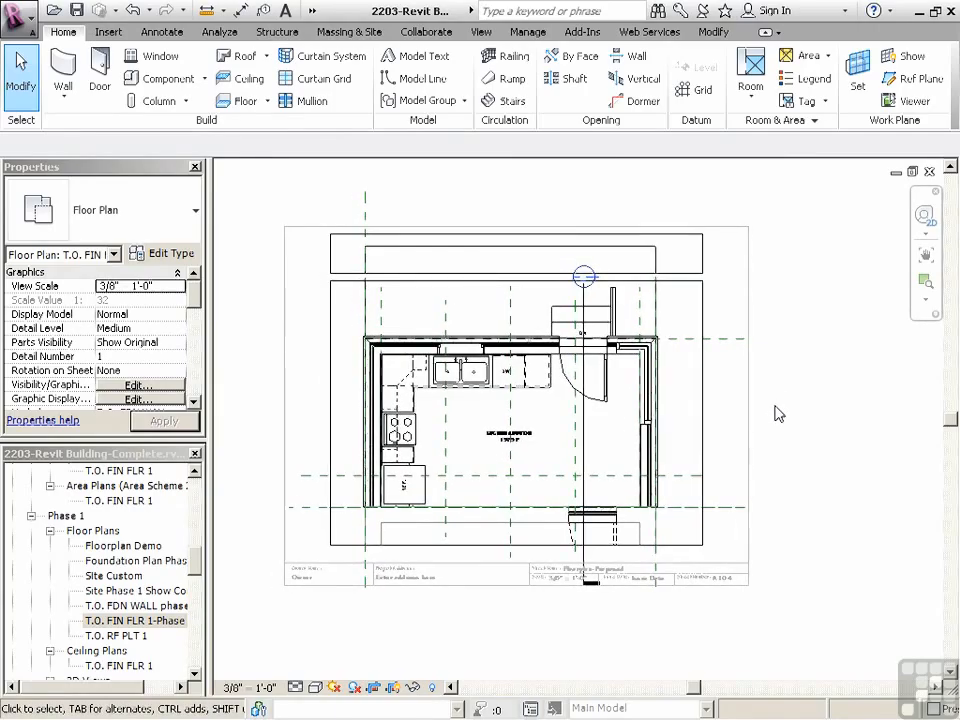
left_click(586, 300)
scroll(580, 292, "up", 3)
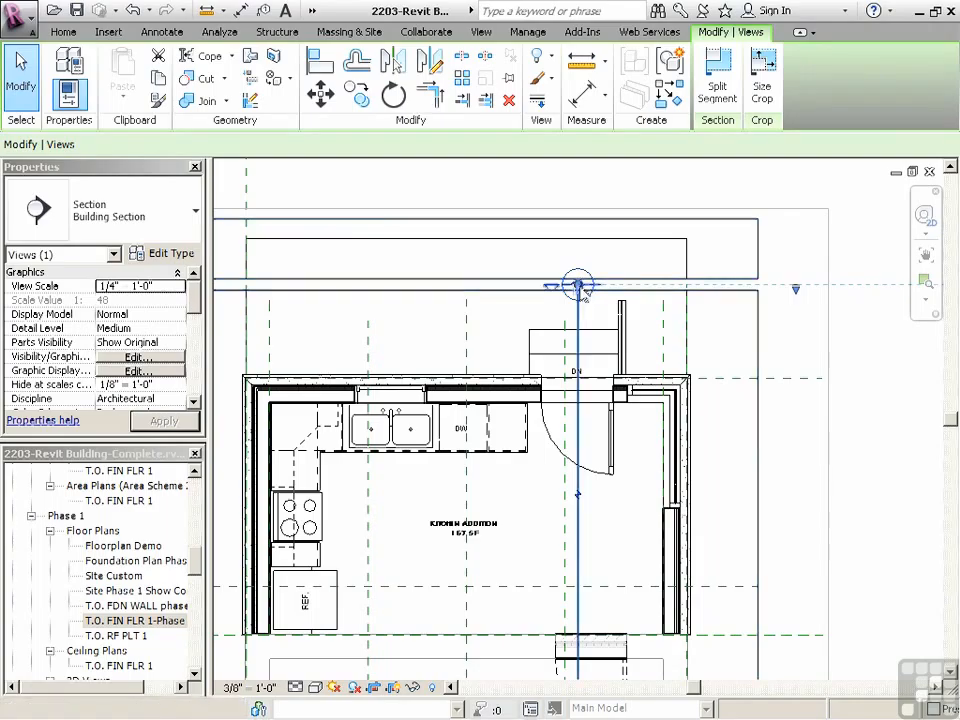
scroll(584, 294, "up", 2)
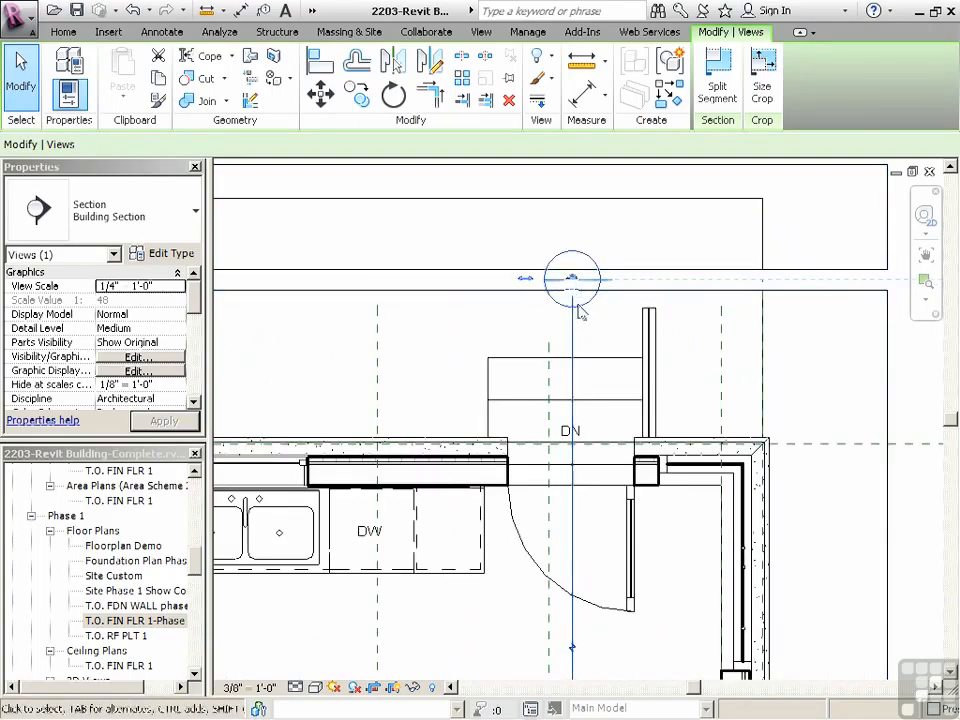
left_click_drag(571, 279, 580, 311)
left_click(572, 321)
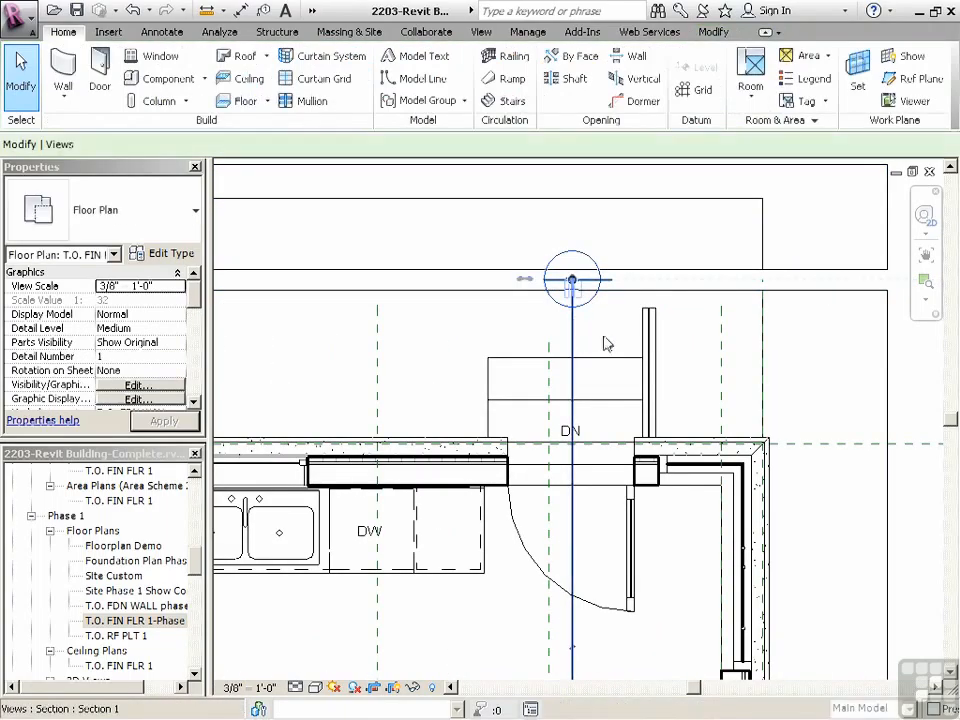
left_click(318, 96)
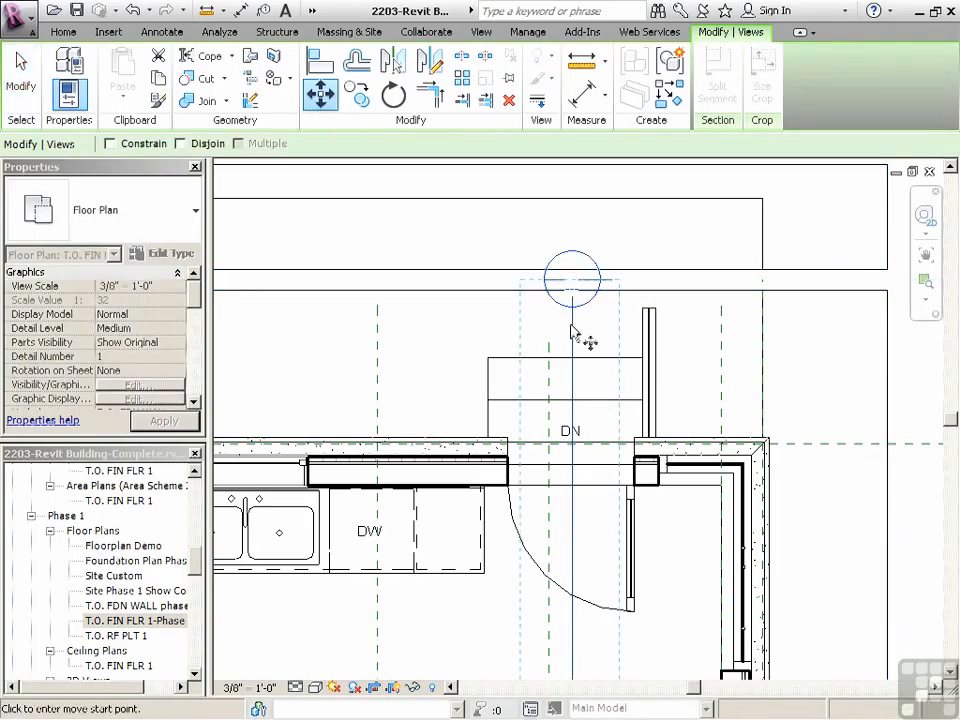
left_click(572, 325)
key("Escape")
key("Escape")
Rejoin the split crop region of the floor plan into one by bringing the upper strip's lower edge onto the lower region
scroll(564, 338, "down", 2)
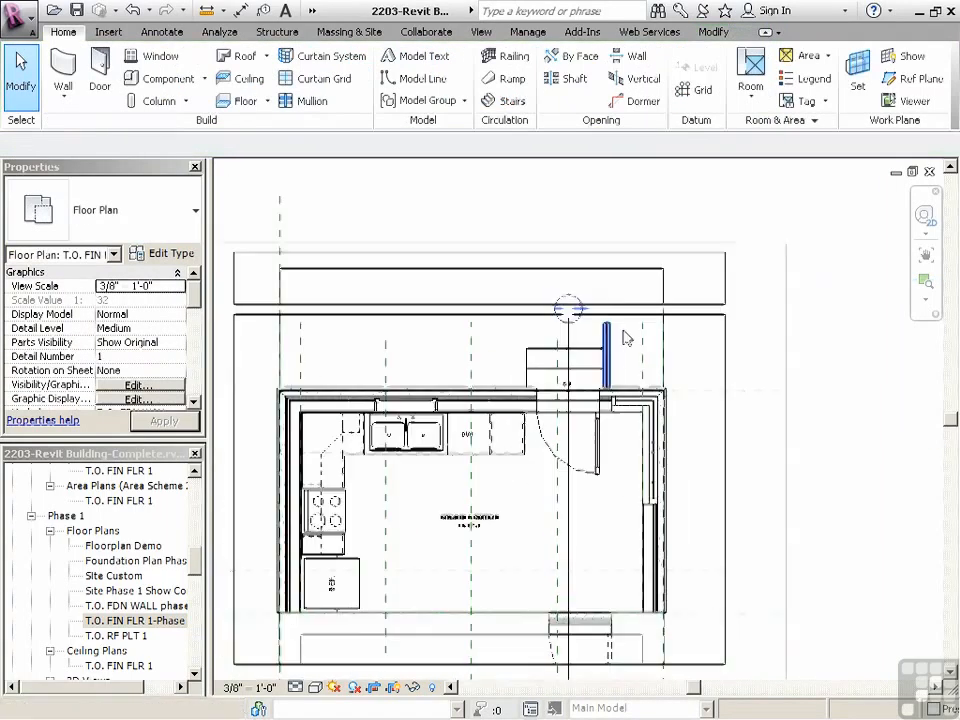
left_click(690, 314)
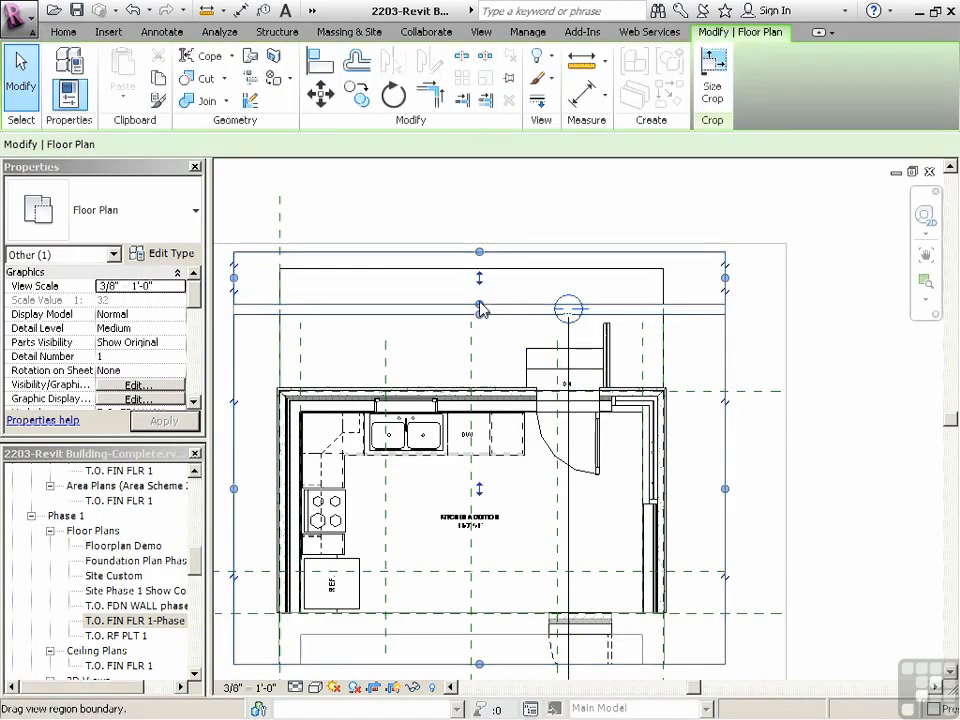
left_click_drag(481, 304, 481, 316)
left_click(747, 338)
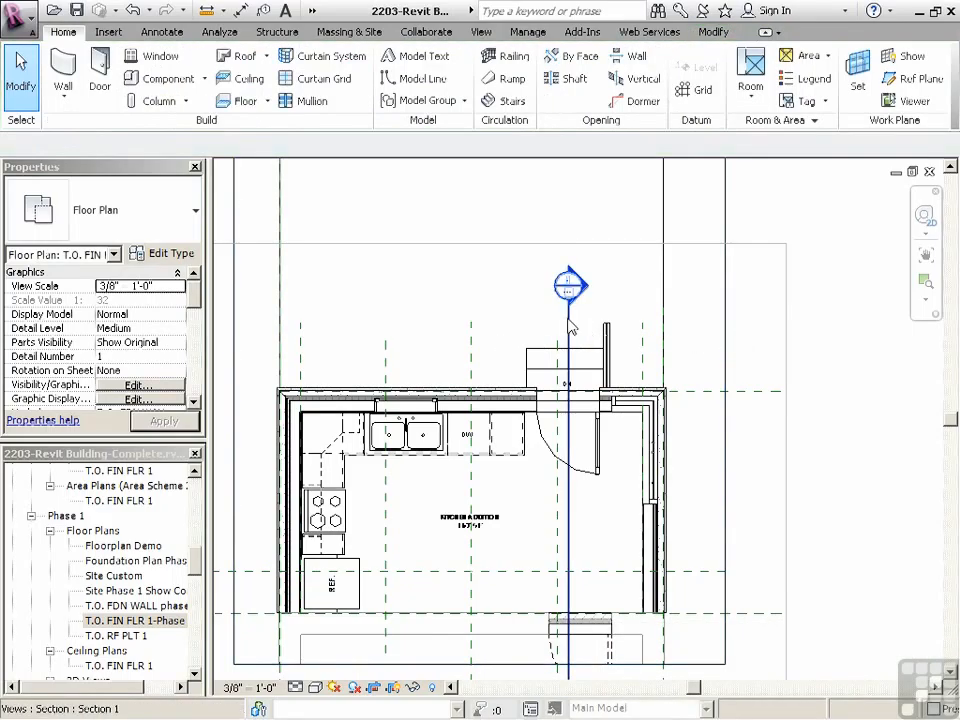
Shorten the building section line by moving its head down onto the entry stair just outside the kitchen door
left_click(570, 320)
left_click_drag(569, 312, 569, 372)
scroll(569, 374, "down", 2)
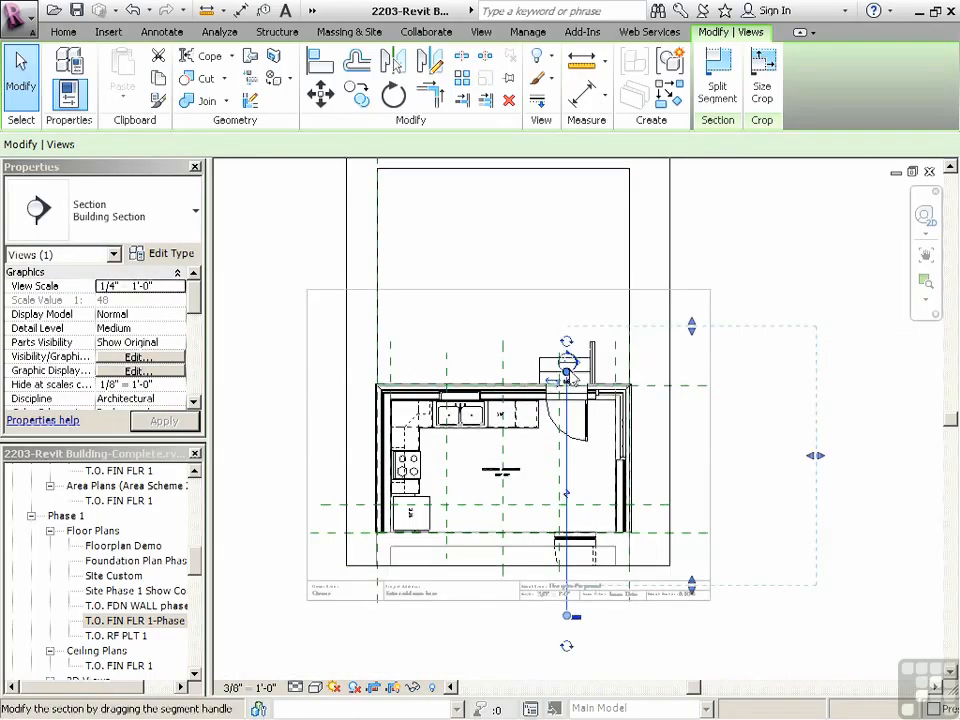
scroll(572, 376, "up", 2)
mouse_move(754, 311)
left_mouse_down()
mouse_move(754, 337)
mouse_move(751, 327)
left_mouse_up()
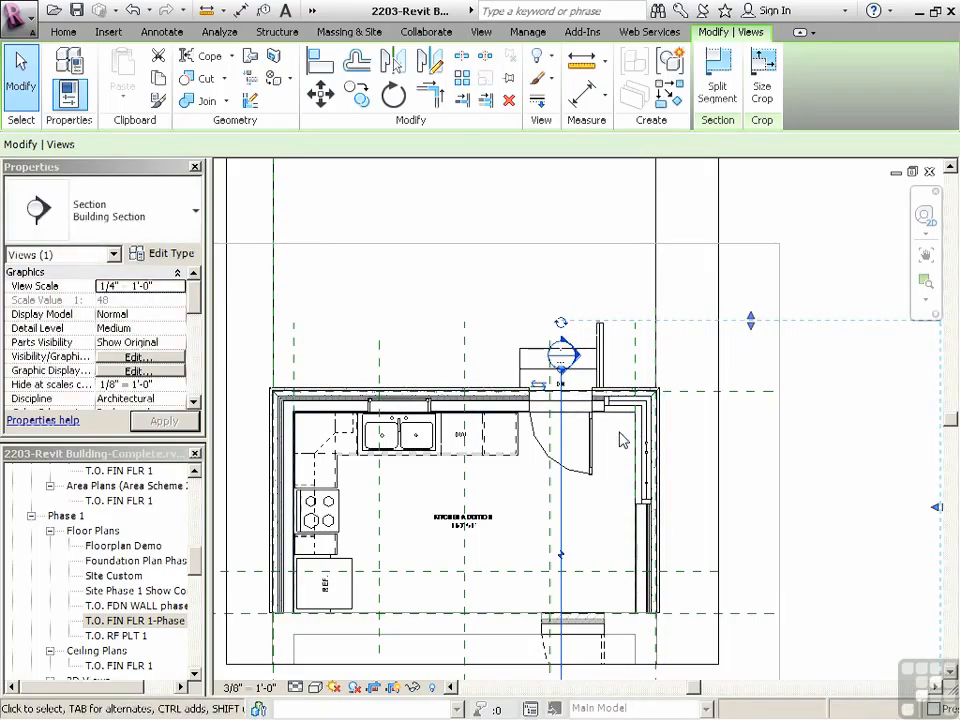
Break the plan's crop region horizontally above the entry stair and move the upper strip down onto the sheet
scroll(626, 420, "down", 3)
left_click(675, 289)
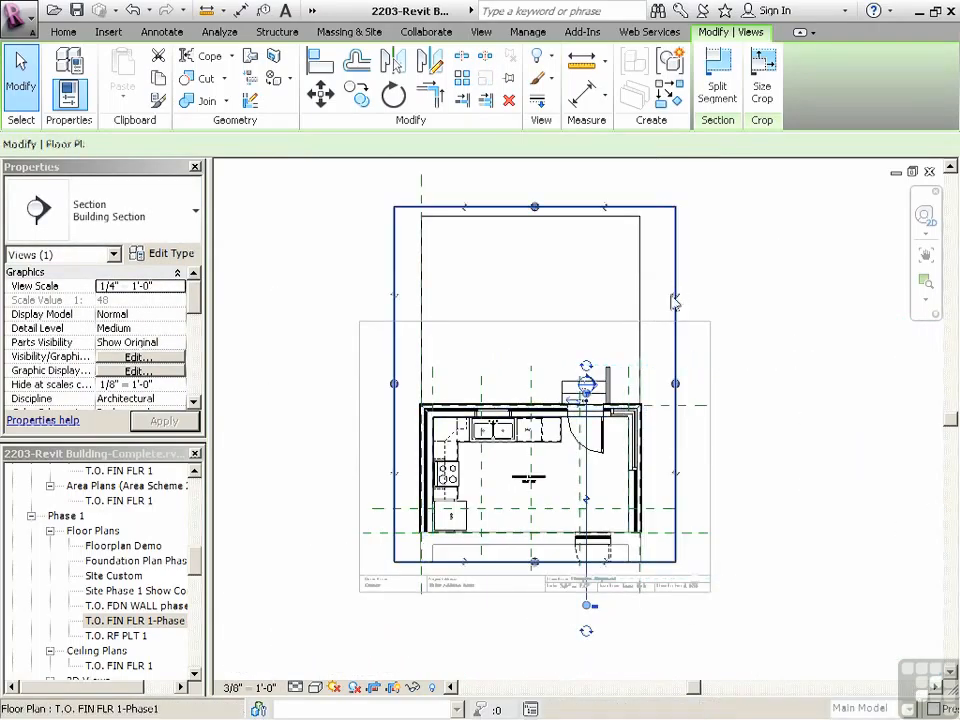
left_click(675, 297)
left_click_drag(535, 474, 540, 371)
left_click_drag(534, 294, 522, 348)
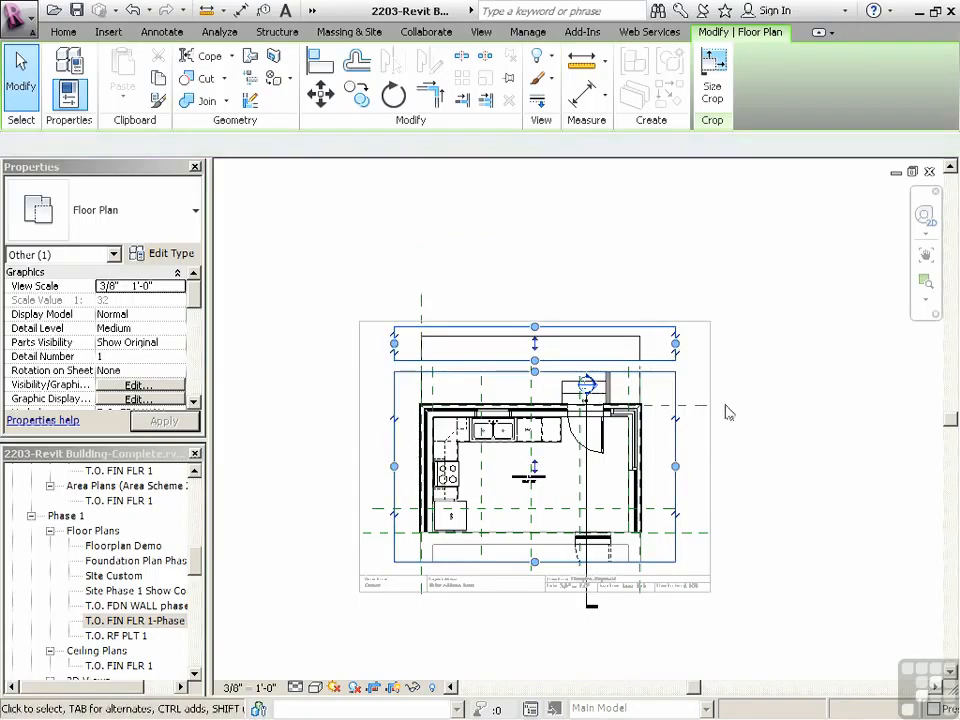
left_click(724, 411)
Shorten the section line's tail so that it ends just below the crop region, above the title block
left_click(620, 630)
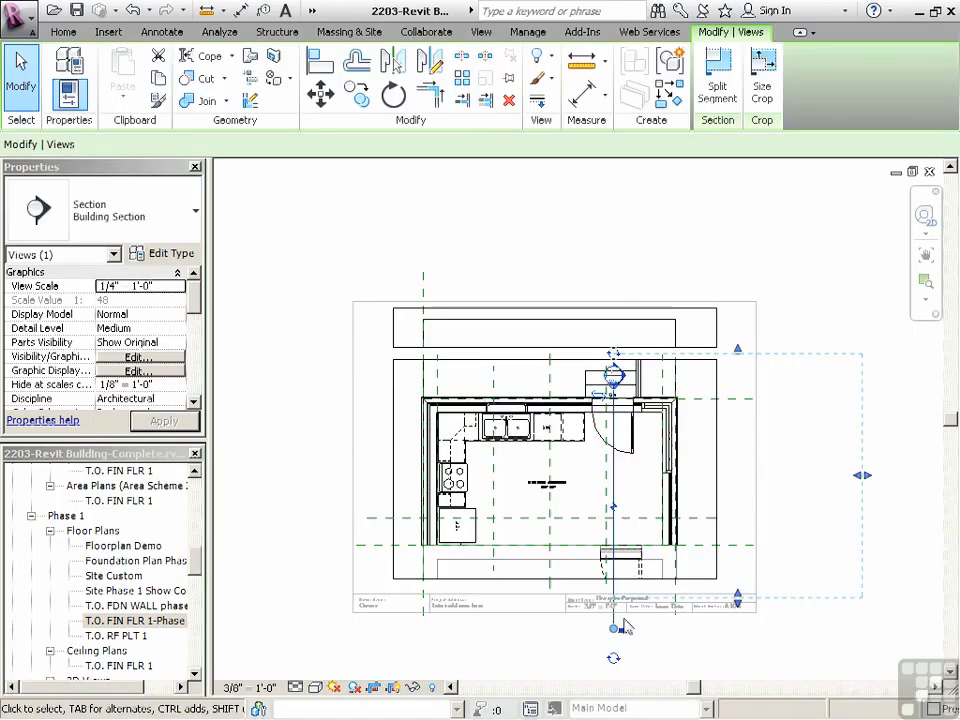
scroll(620, 630, "up", 2)
left_click_drag(613, 632, 613, 578)
left_click(574, 626)
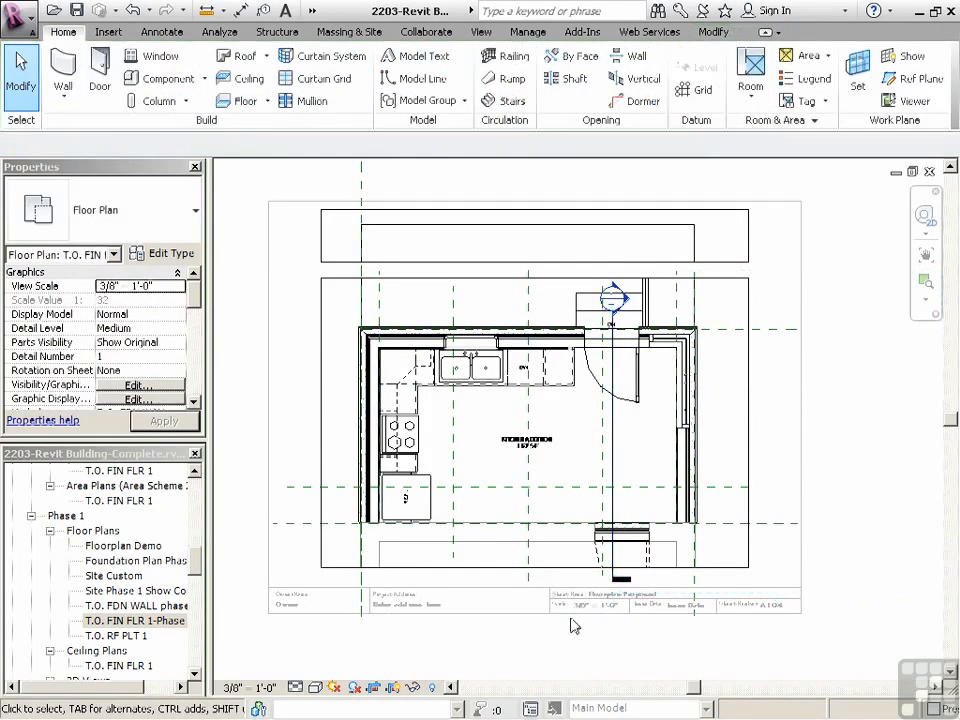
Extend the section line upward so that its head sits inside the upper crop strip, clear of the entry stair
scroll(561, 640, "down", 2)
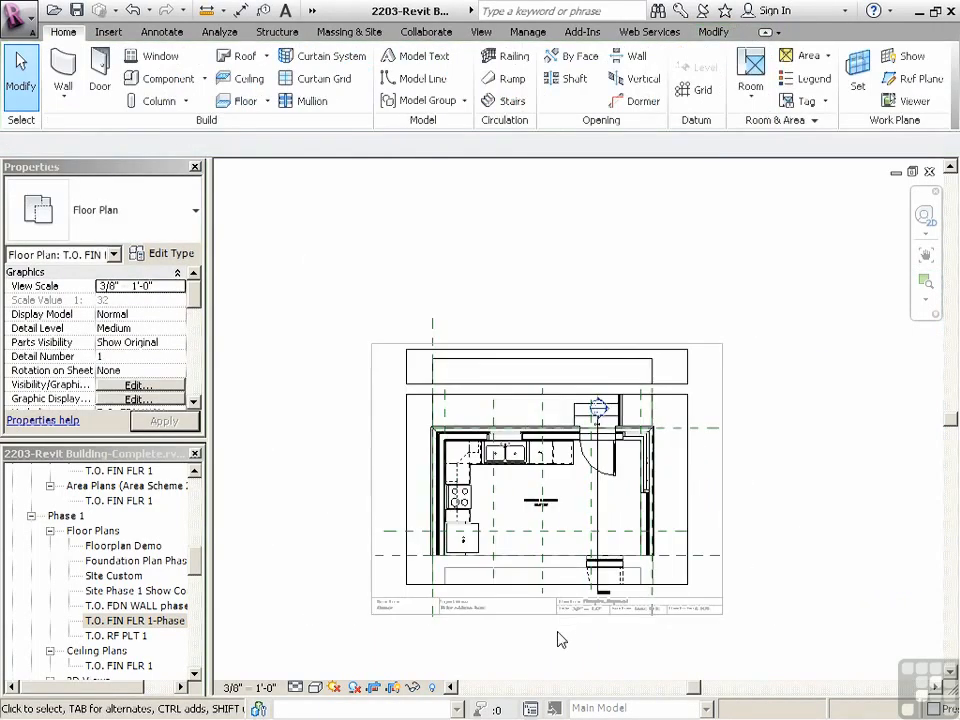
scroll(601, 413, "up", 3)
left_click(596, 418)
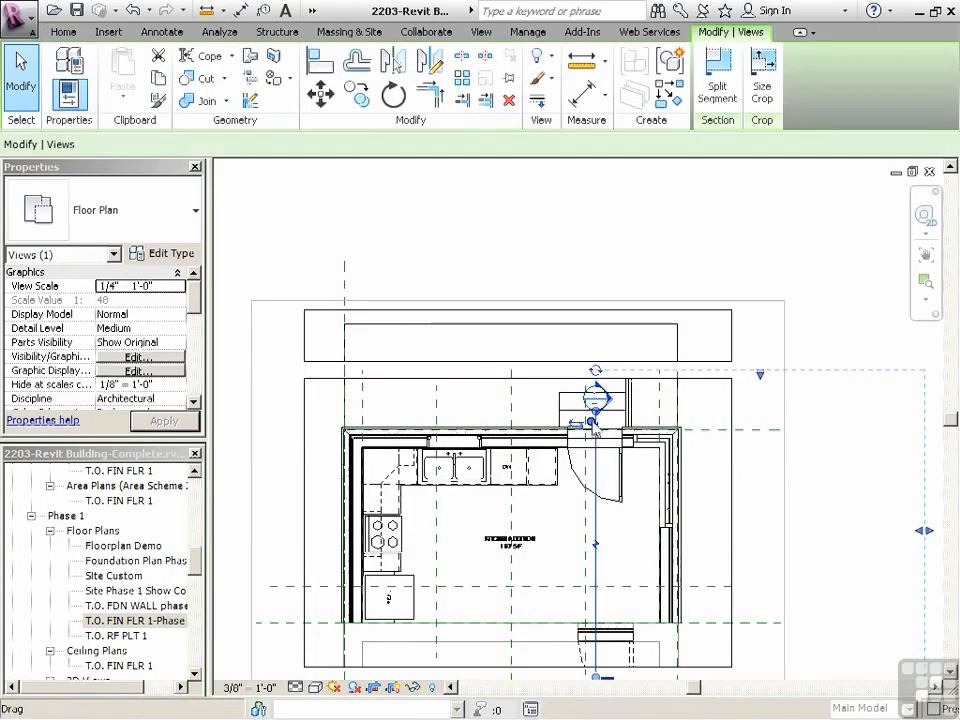
left_click_drag(598, 419, 605, 347)
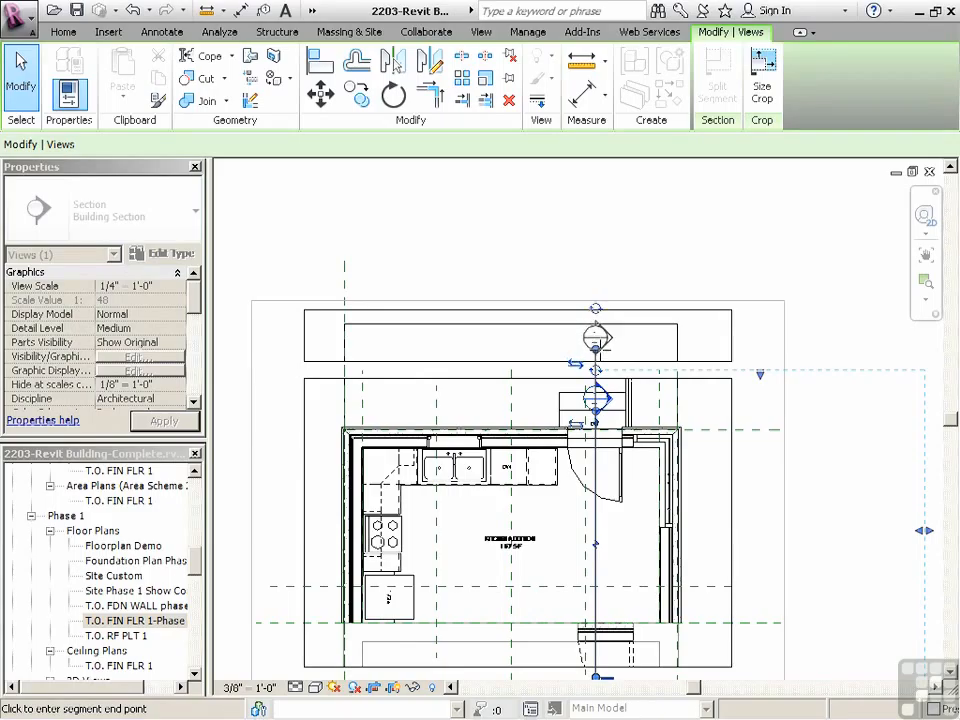
left_click_drag(597, 345, 597, 342)
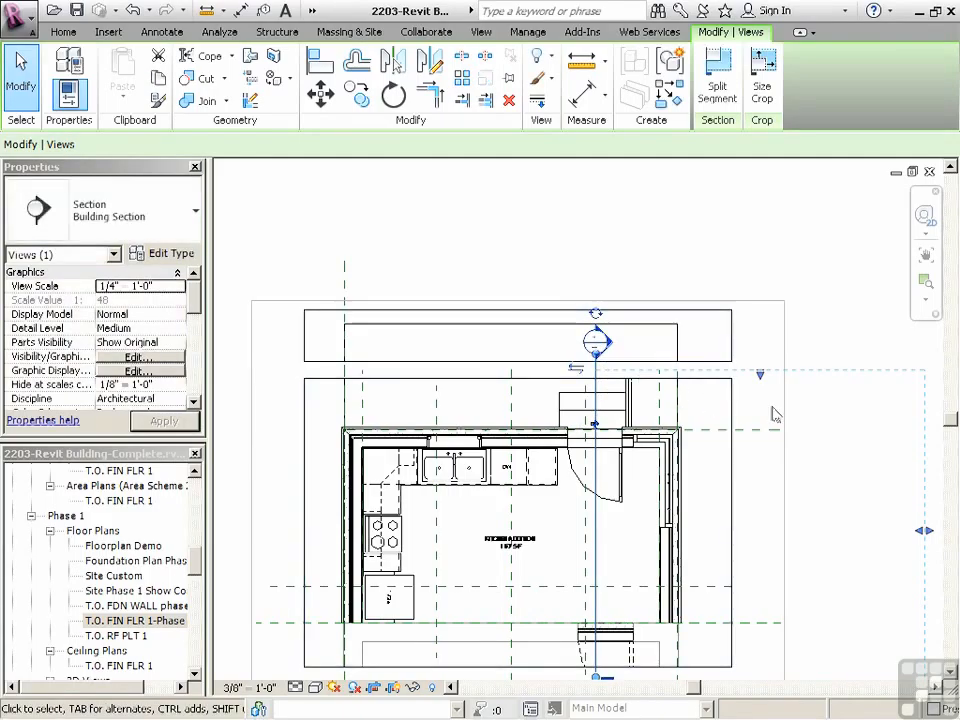
left_click(774, 352)
Hide the entire reference planes category in the floor plan view
scroll(585, 301, "down", 2)
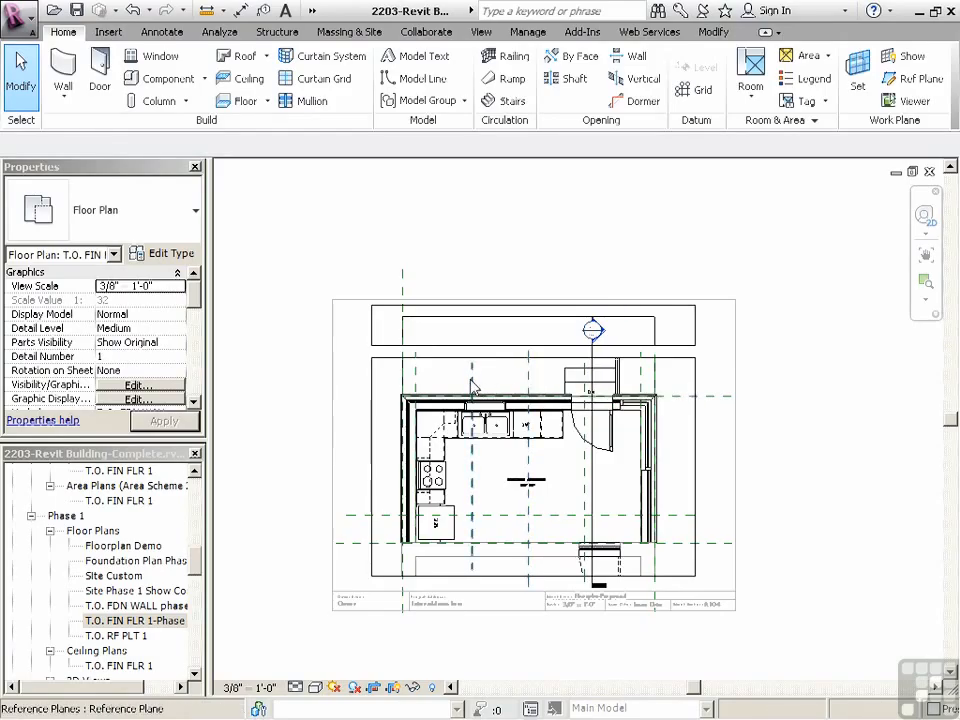
right_click(533, 385)
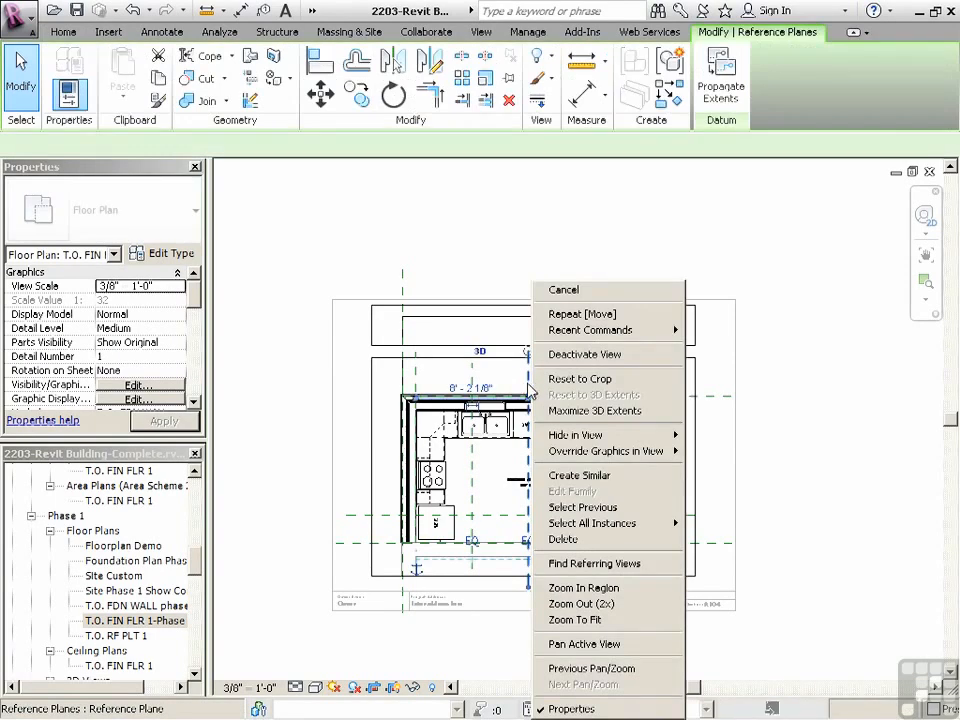
mouse_move(665, 435)
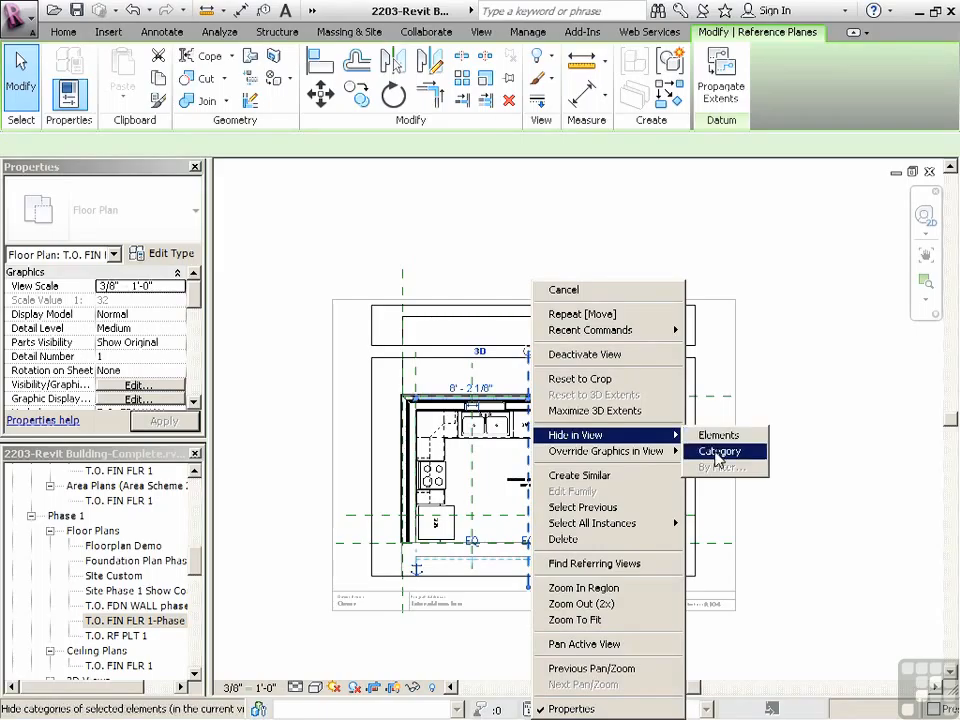
left_click(719, 452)
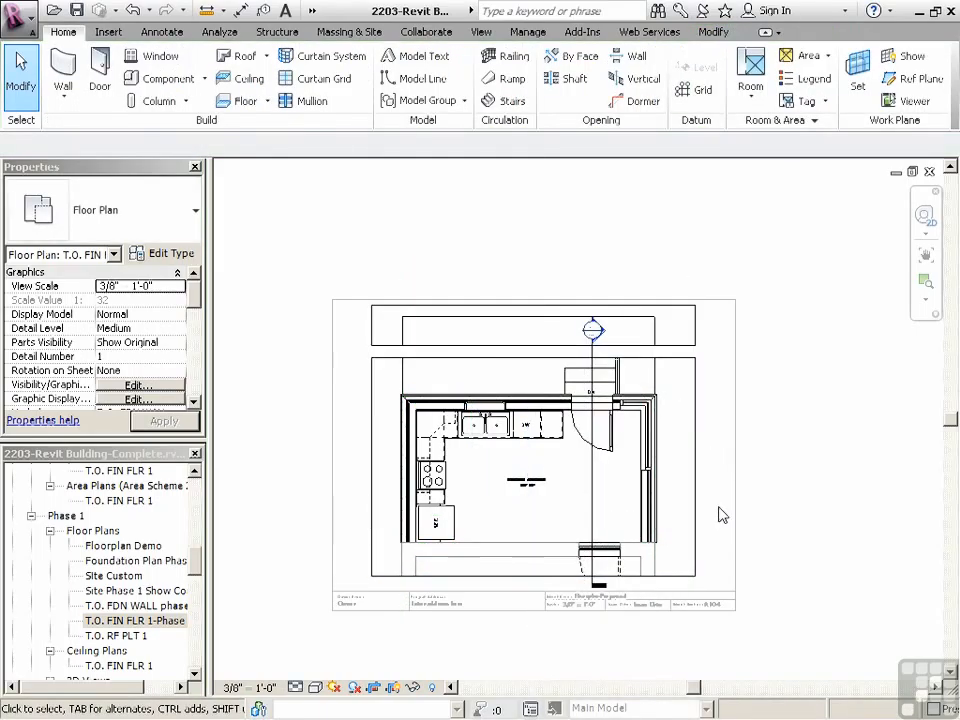
Set the floor plan view's Phase Filter to Show Complete and apply it
scroll(567, 466, "up", 2)
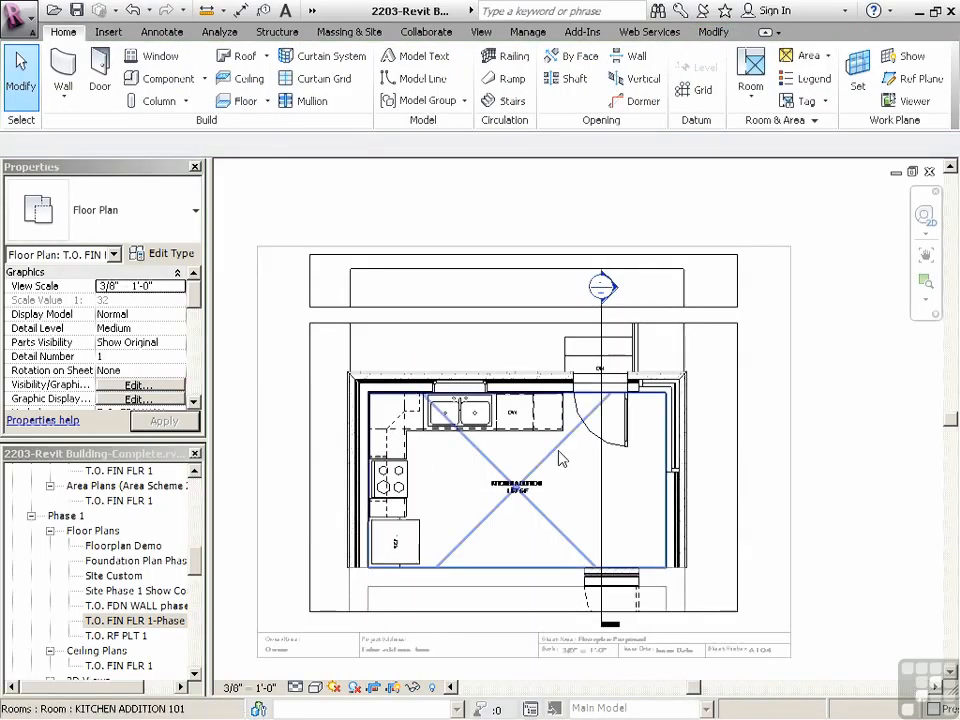
left_click_drag(198, 305, 196, 397)
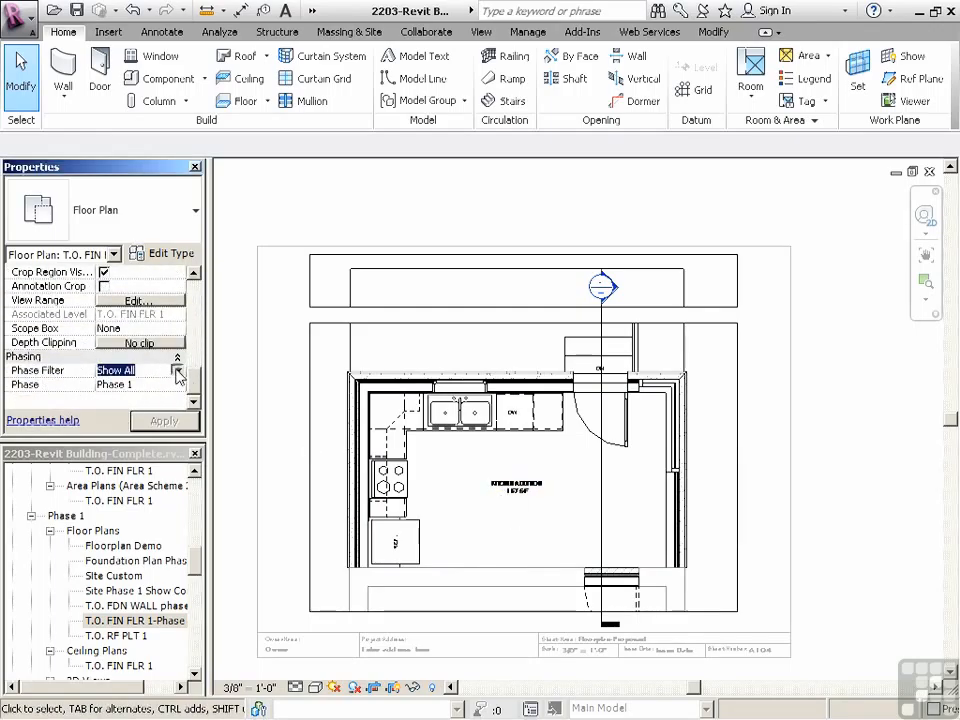
left_click(177, 372)
left_click(157, 409)
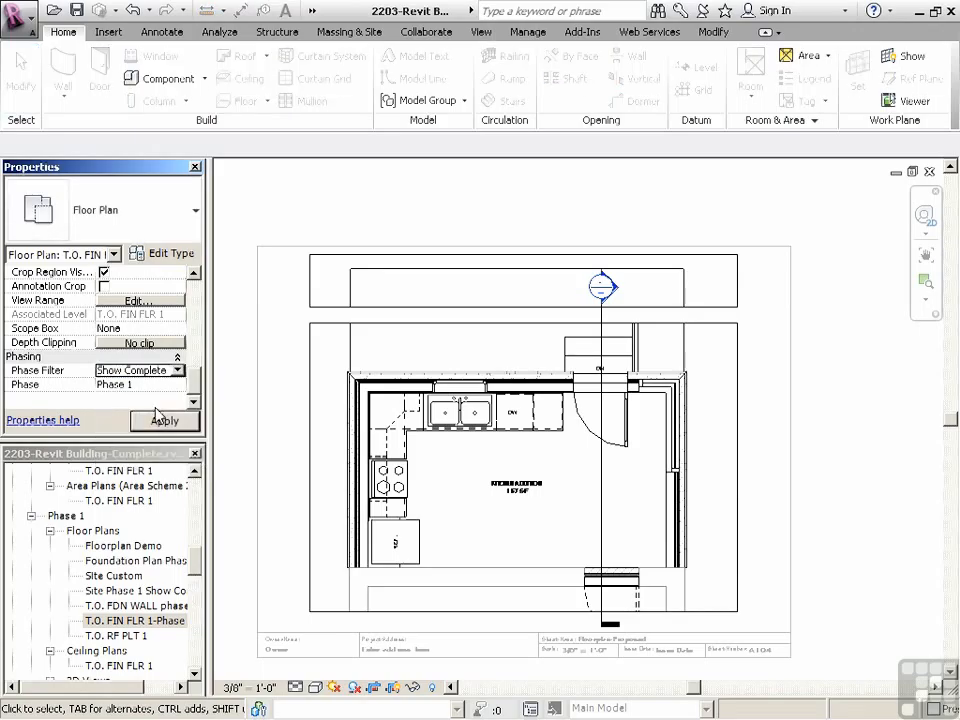
left_click(165, 422)
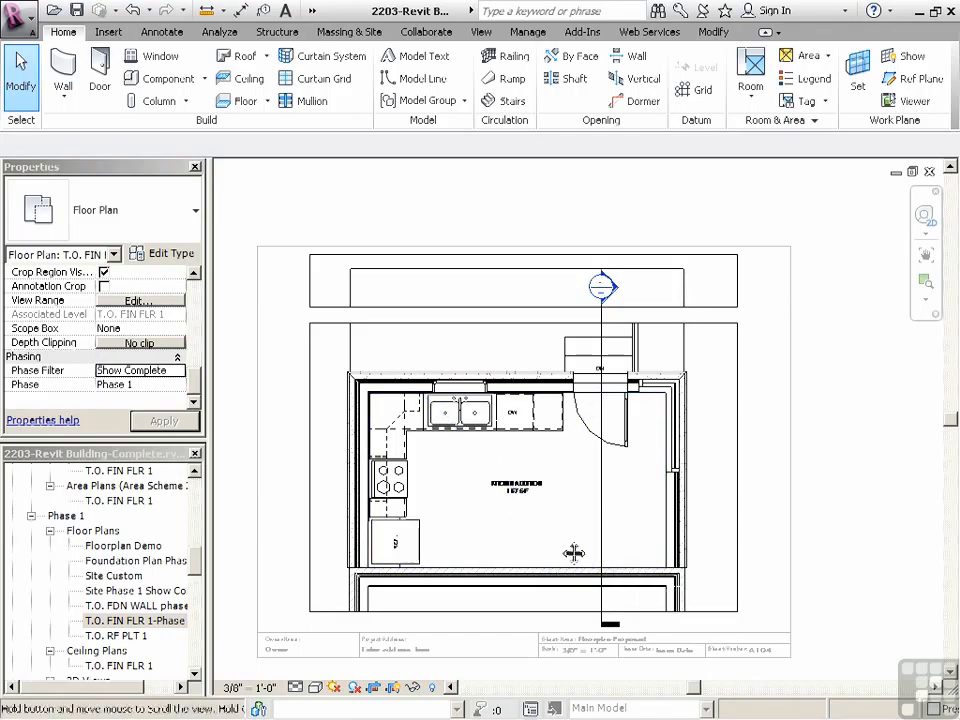
Load the Opening-Elliptical Arch.rfa family from the US Imperial Doors folder through component placement, declining to load a lighting fixture tag
scroll(568, 530, "up", 2)
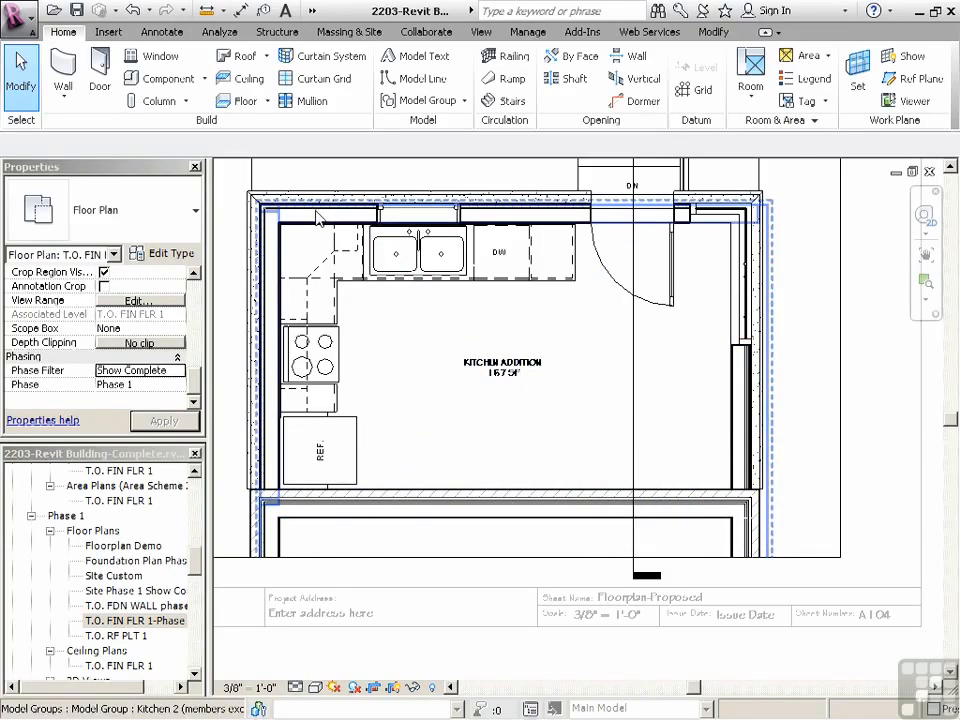
left_click(172, 84)
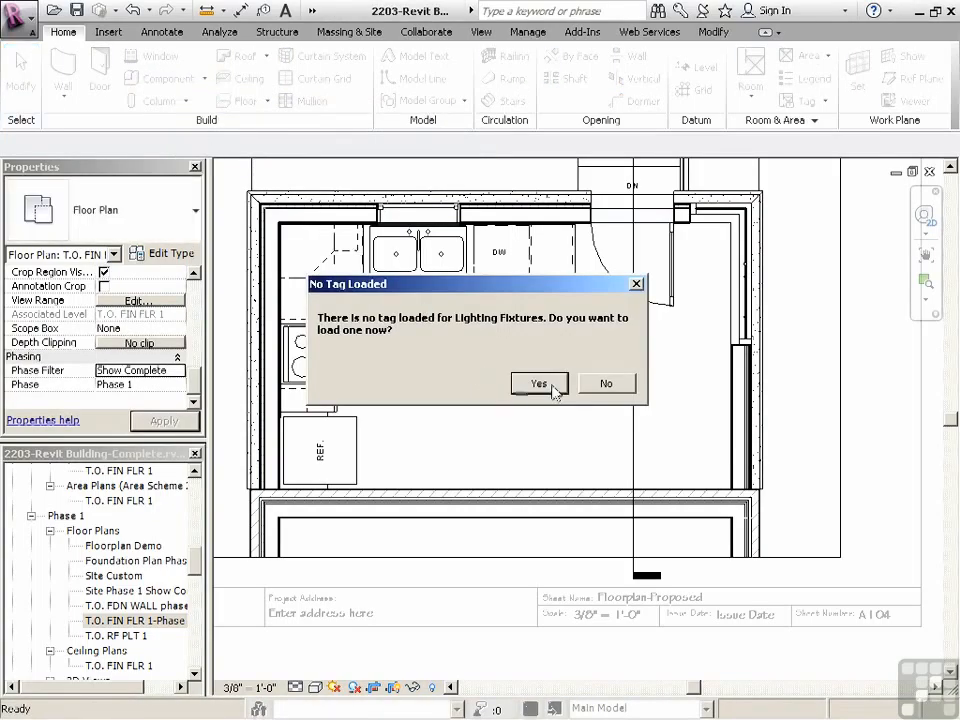
left_click(606, 384)
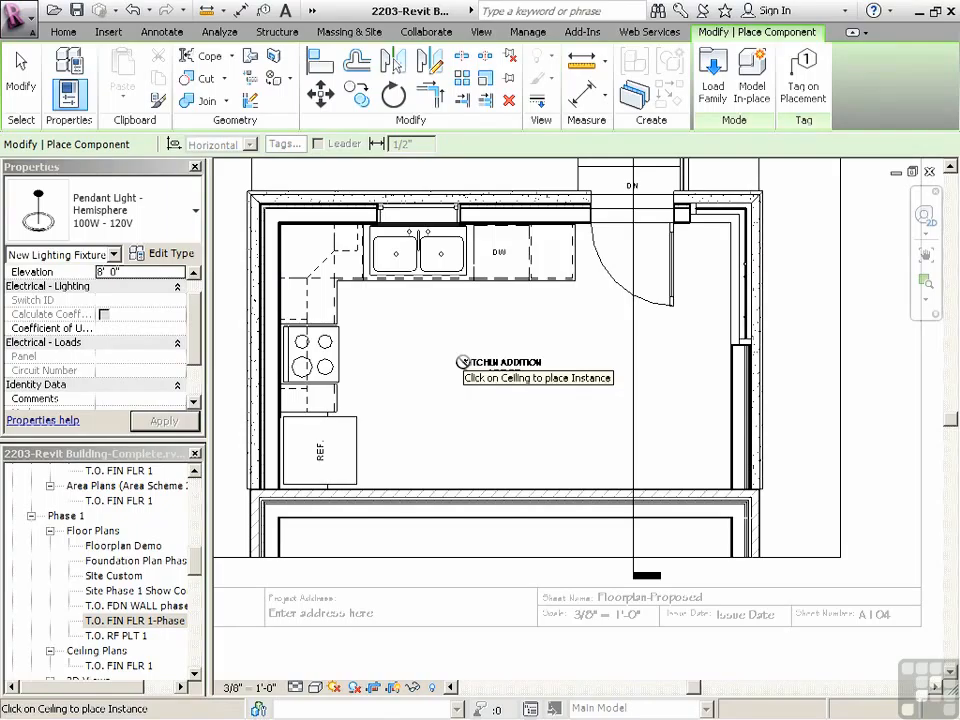
left_click(712, 78)
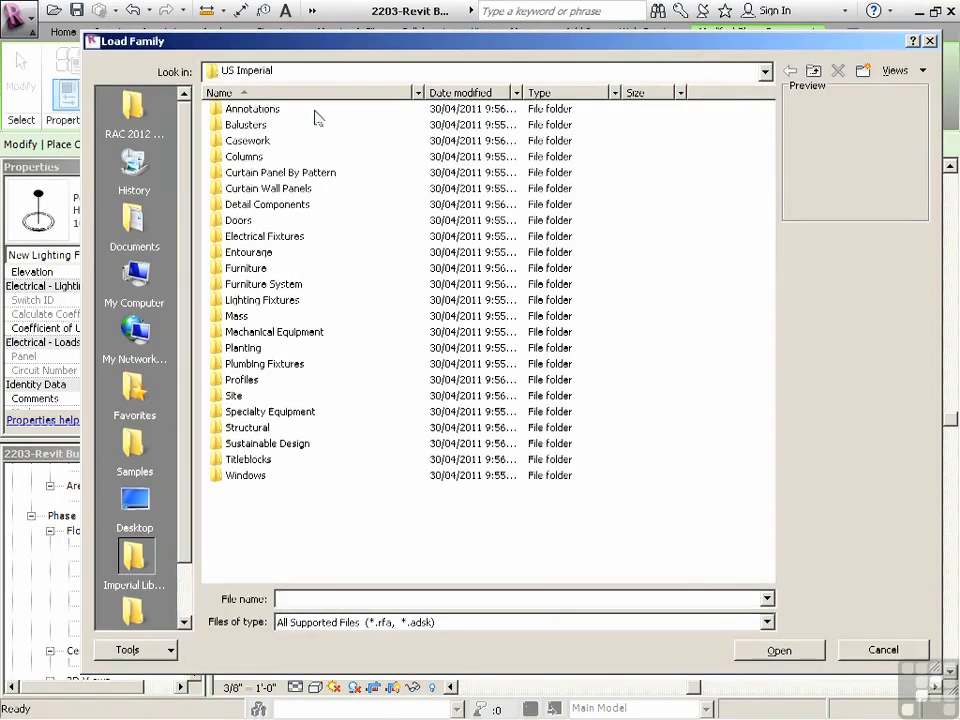
left_click_drag(352, 52, 332, 139)
double_click(235, 307)
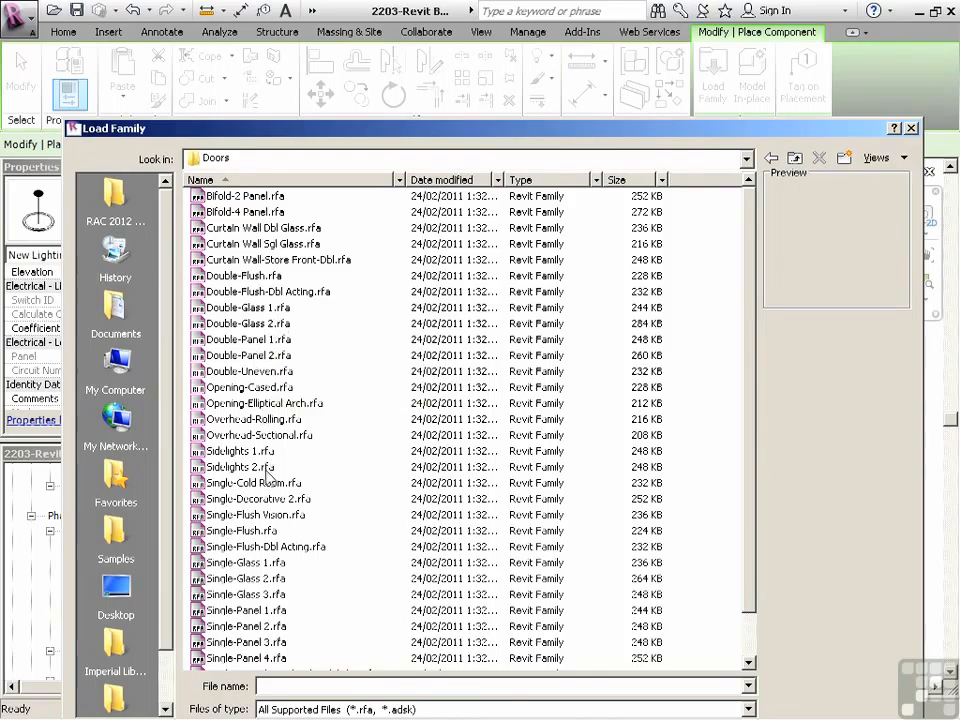
left_click(243, 389)
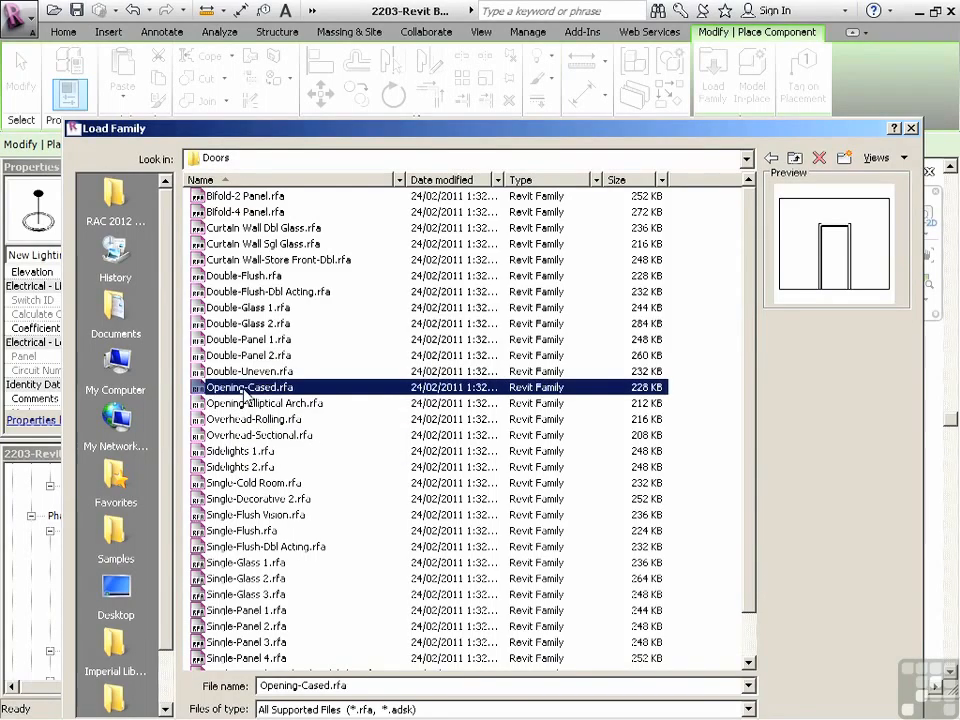
left_click(266, 419)
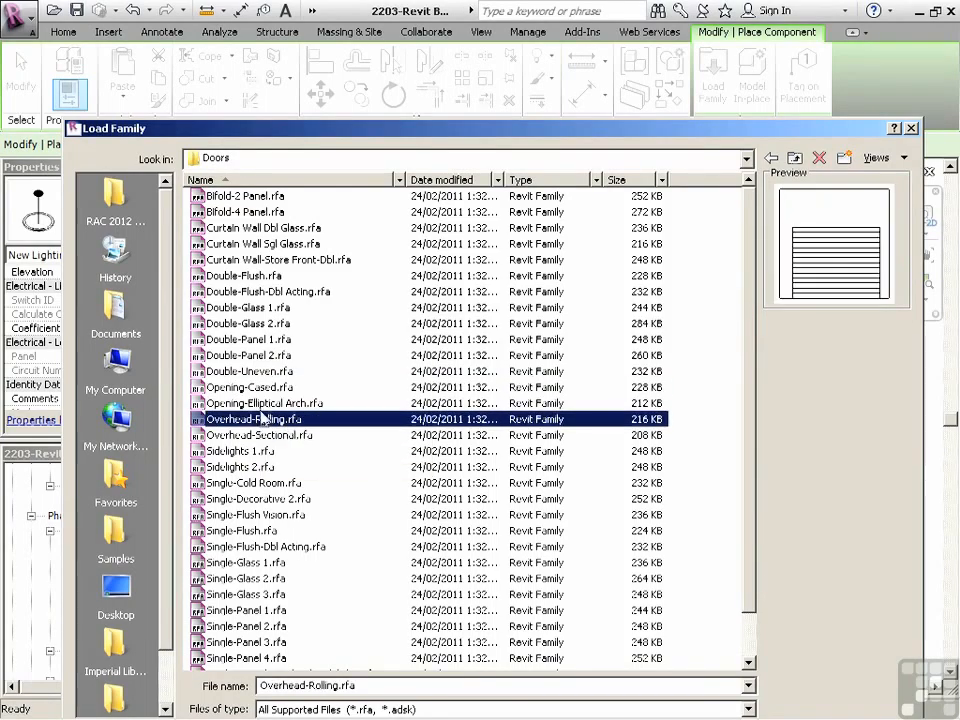
left_click(266, 409)
left_click_drag(538, 131, 540, 64)
left_click(764, 671)
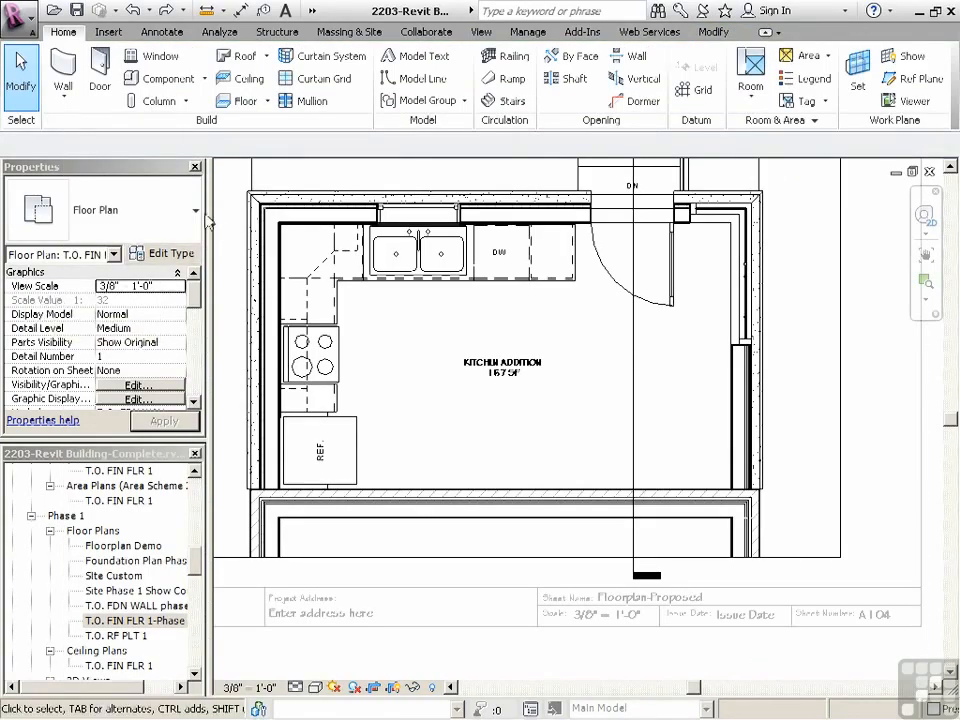
Place a 36" x 84" Opening-Elliptical Arch component in the wall between the kitchen addition and the existing house, accepting the cut warning
left_click(187, 84)
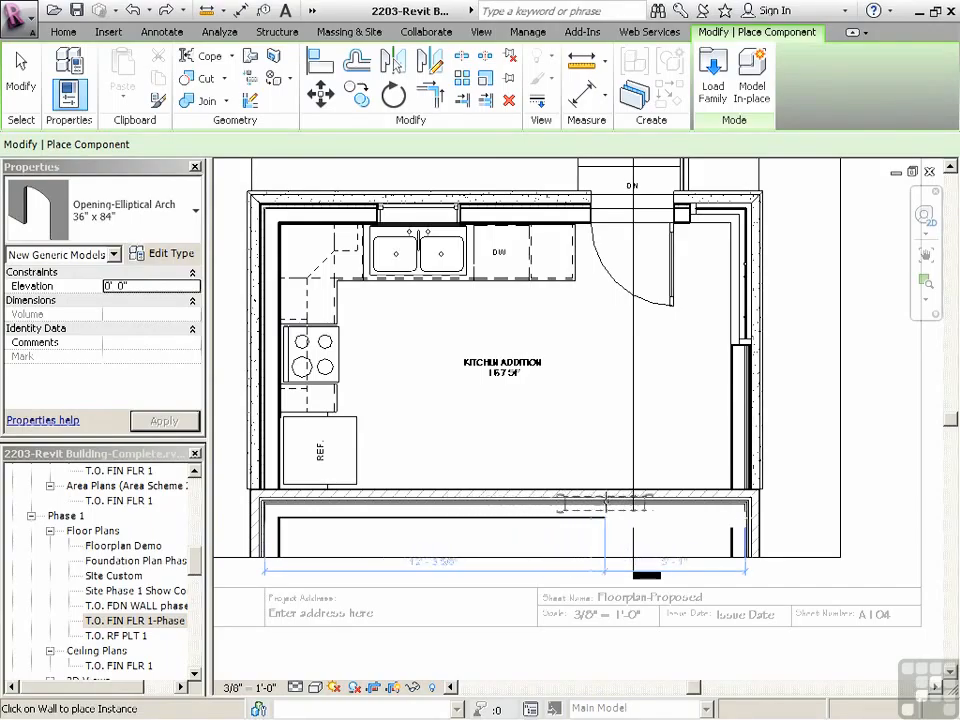
left_click(632, 503)
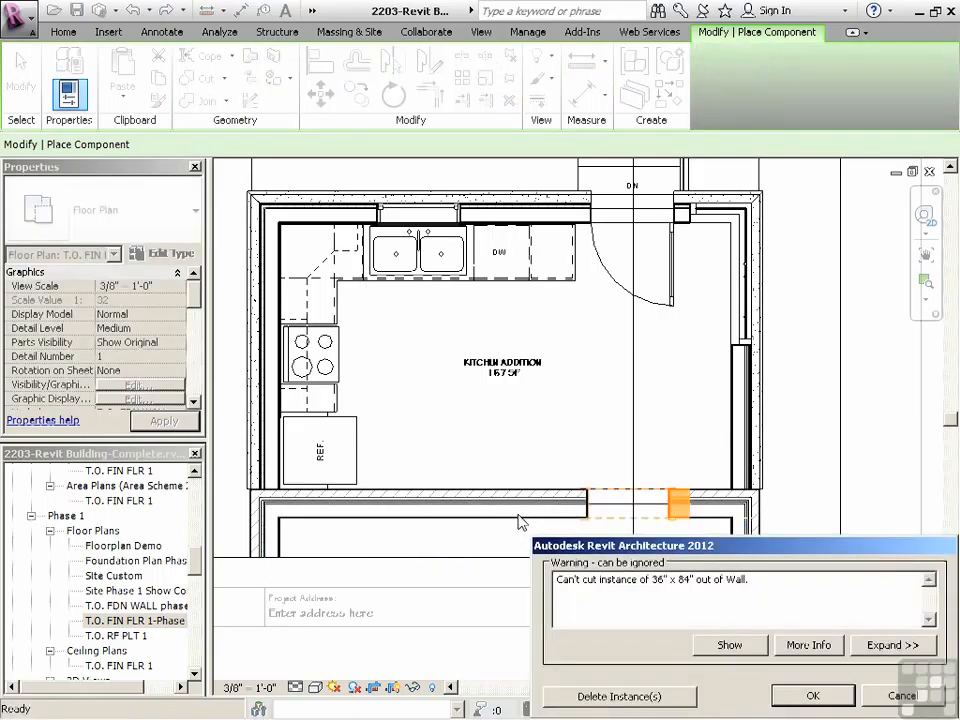
left_click(812, 697)
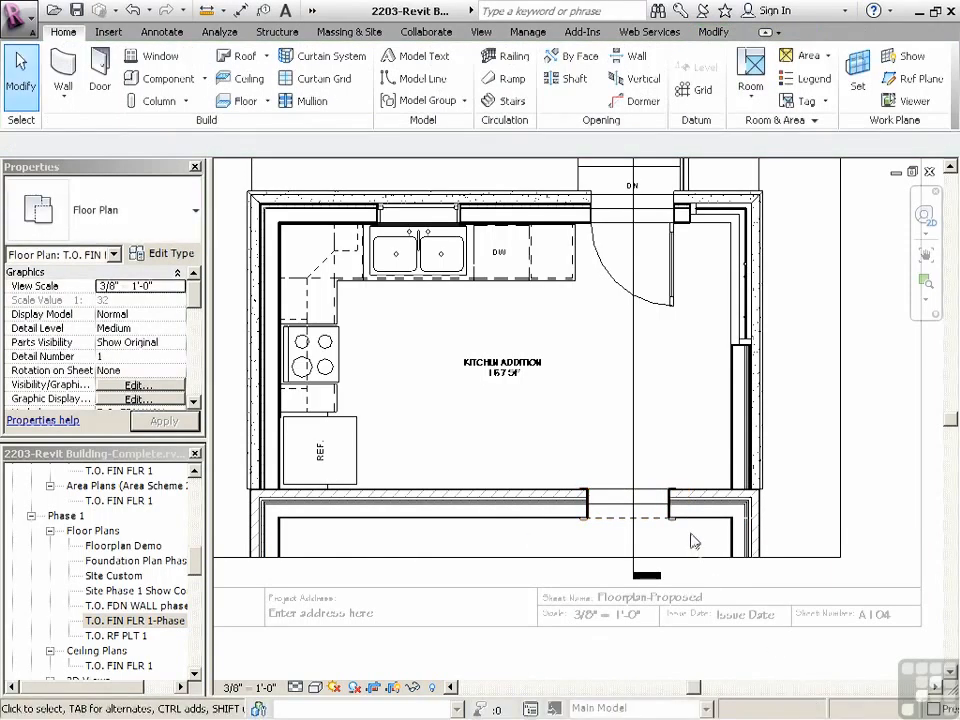
scroll(638, 505, "down", 1)
Open the existing and demo floorplans sheet A103 and activate its Floorplan Demo view around the demolished door
left_click_drag(197, 565, 197, 641)
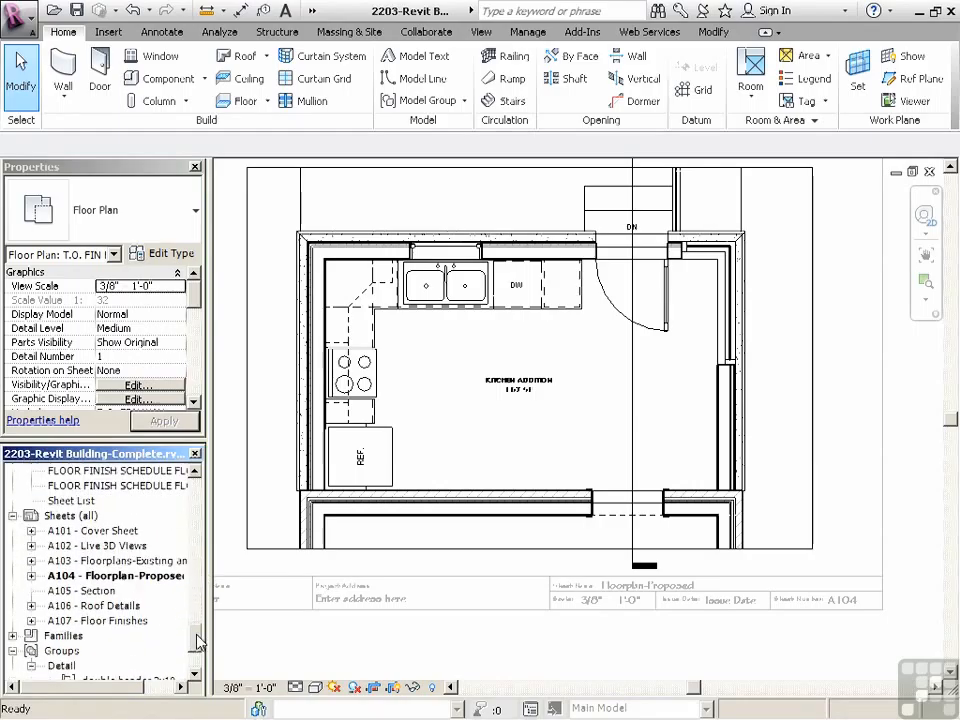
double_click(150, 563)
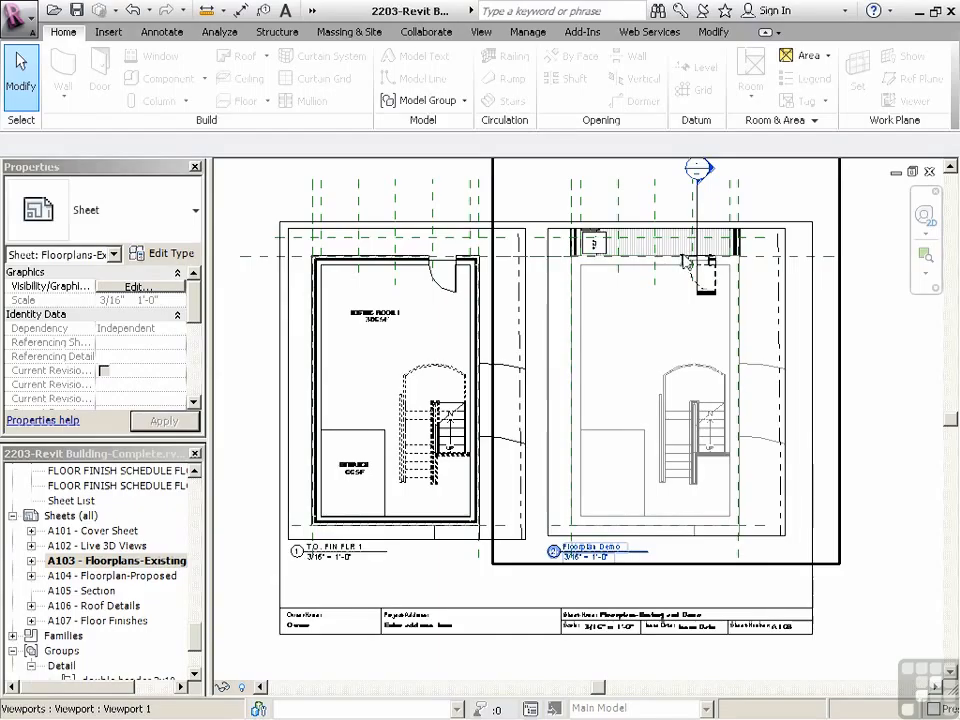
scroll(687, 260, "up", 4)
scroll(720, 251, "up", 3)
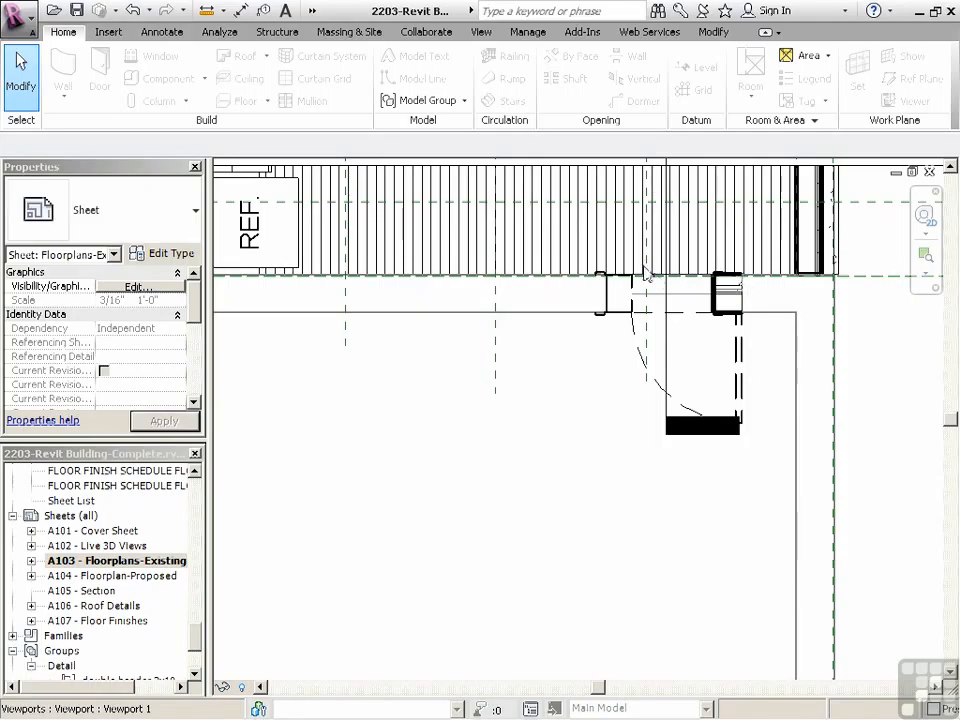
middle_click_drag(624, 320, 593, 293)
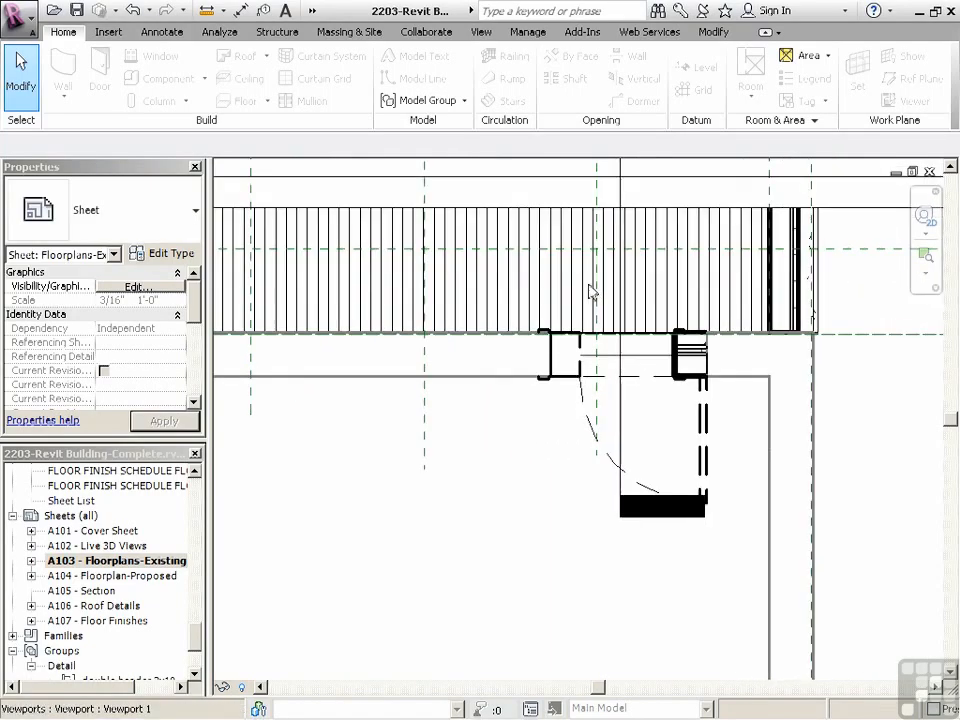
right_click(564, 258)
left_click(616, 336)
Move the elliptical arch opening along the wall so its right jamb lines up with the demolished door's right jamb, accepting the cut warning
left_click(555, 367)
scroll(722, 316, "up", 1)
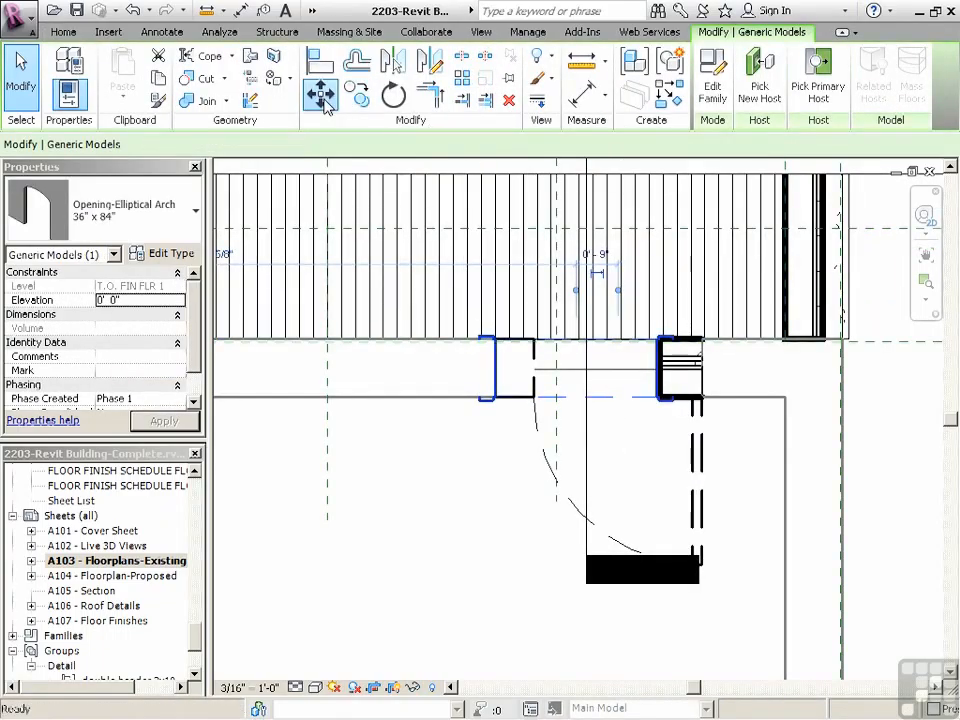
key("m")
key("v")
left_click(705, 400)
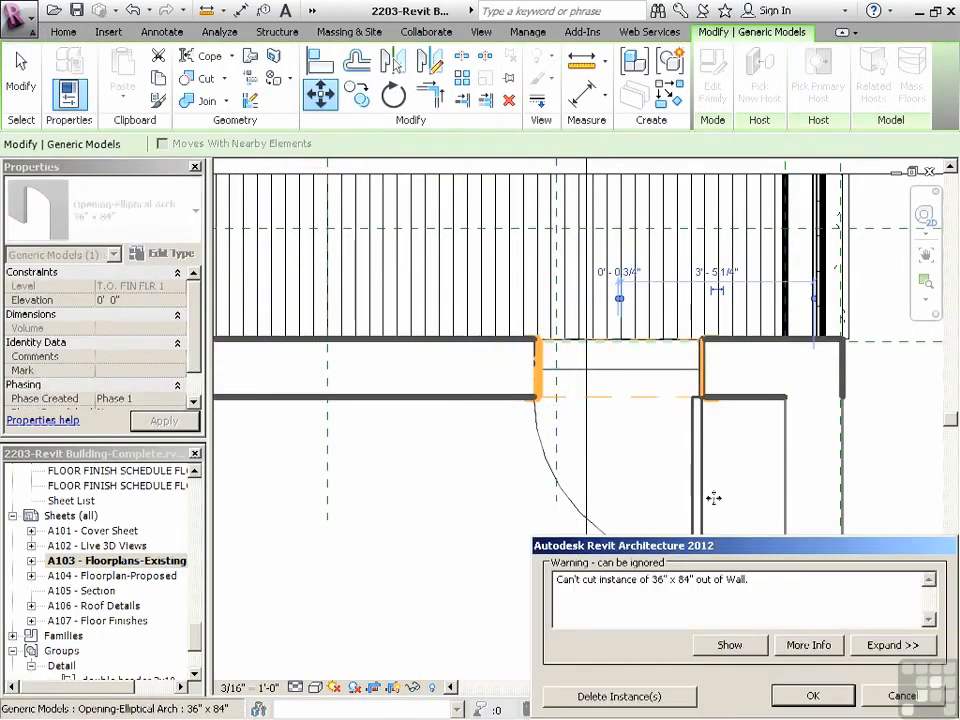
left_click(793, 699)
left_click(757, 498)
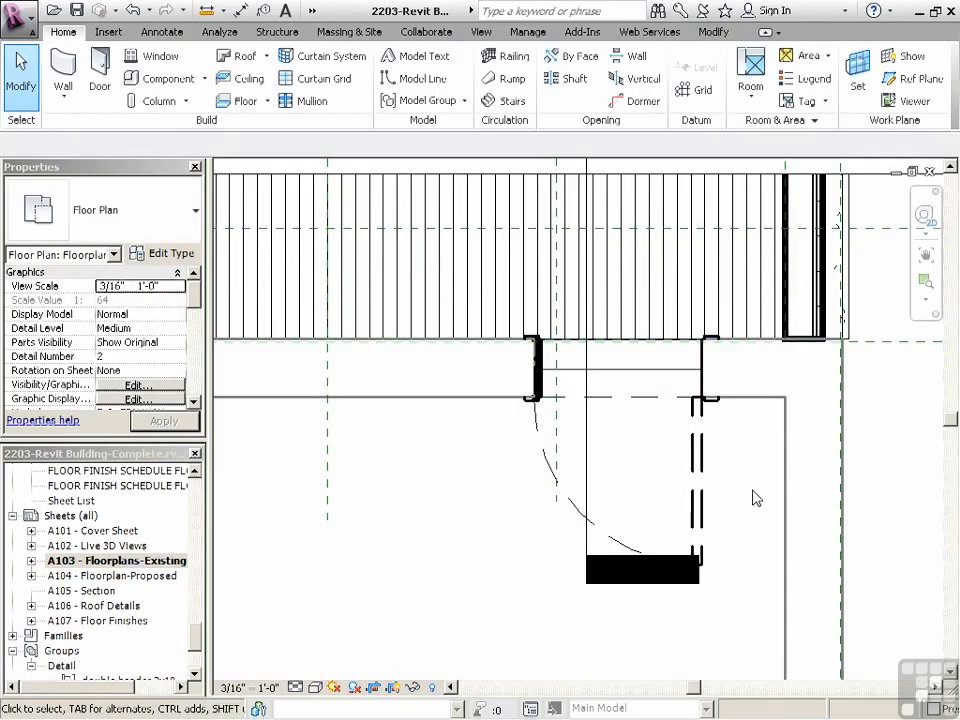
Deactivate the Floorplan Demo view to return to editing sheet A103
scroll(727, 450, "down", 1)
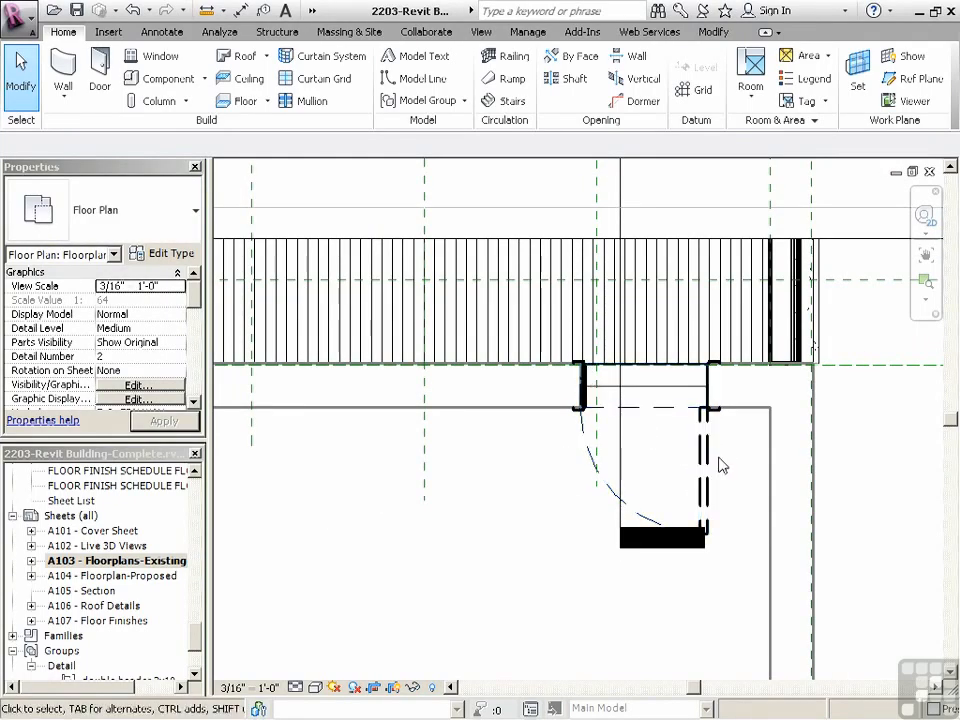
scroll(655, 400, "down", 1)
scroll(655, 400, "down", 2)
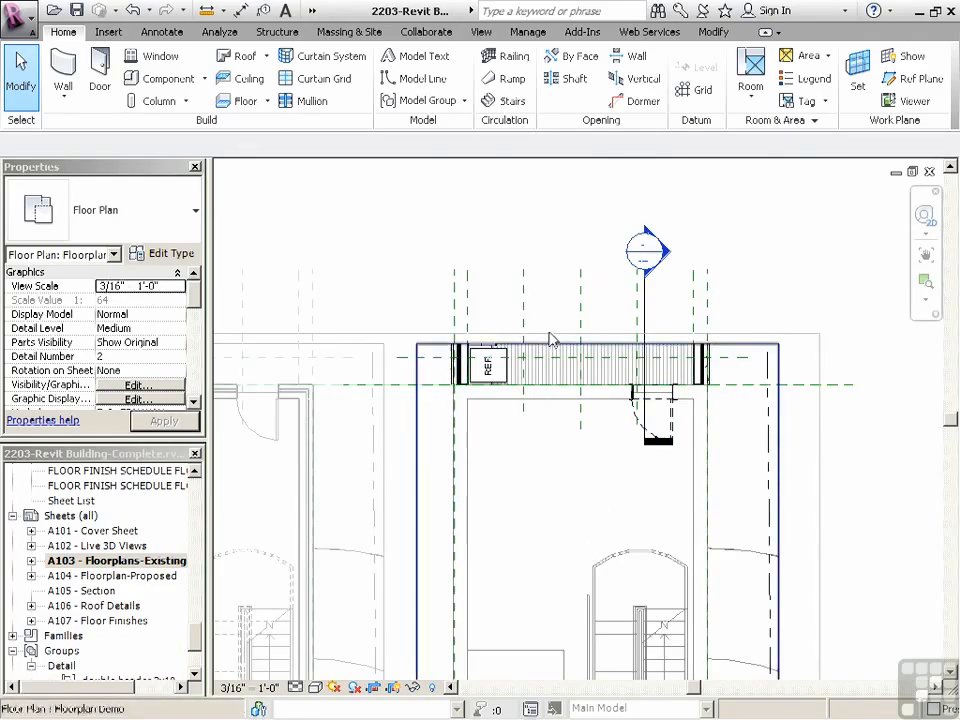
scroll(551, 336, "down", 1)
scroll(555, 295, "down", 1)
right_click(489, 246)
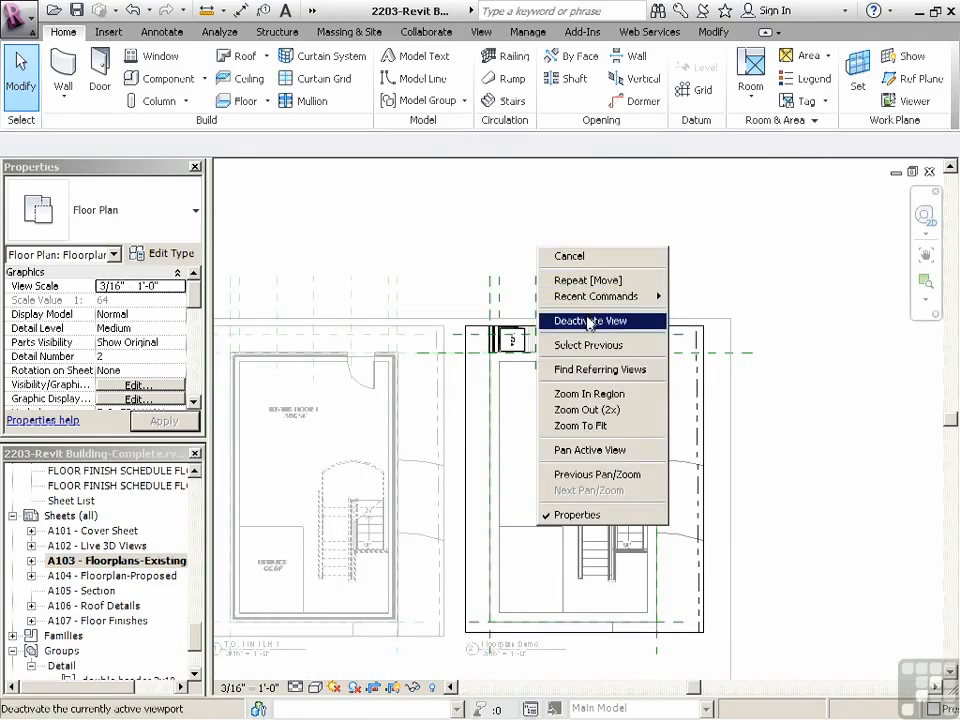
left_click(510, 321)
scroll(607, 481, "down", 1)
left_click(597, 430)
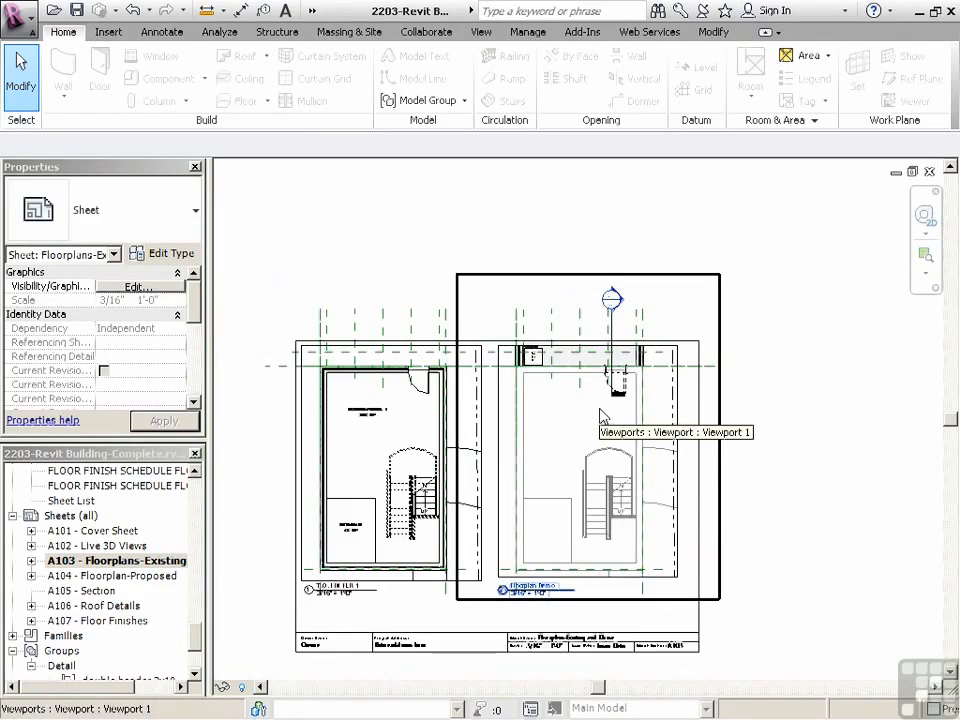
scroll(201, 608, "up", 6)
scroll(201, 608, "up", 2)
Open the Live Section 3D view and shift the section box's cutting face until it exposes the arch opening into the kitchen addition
left_click(147, 577)
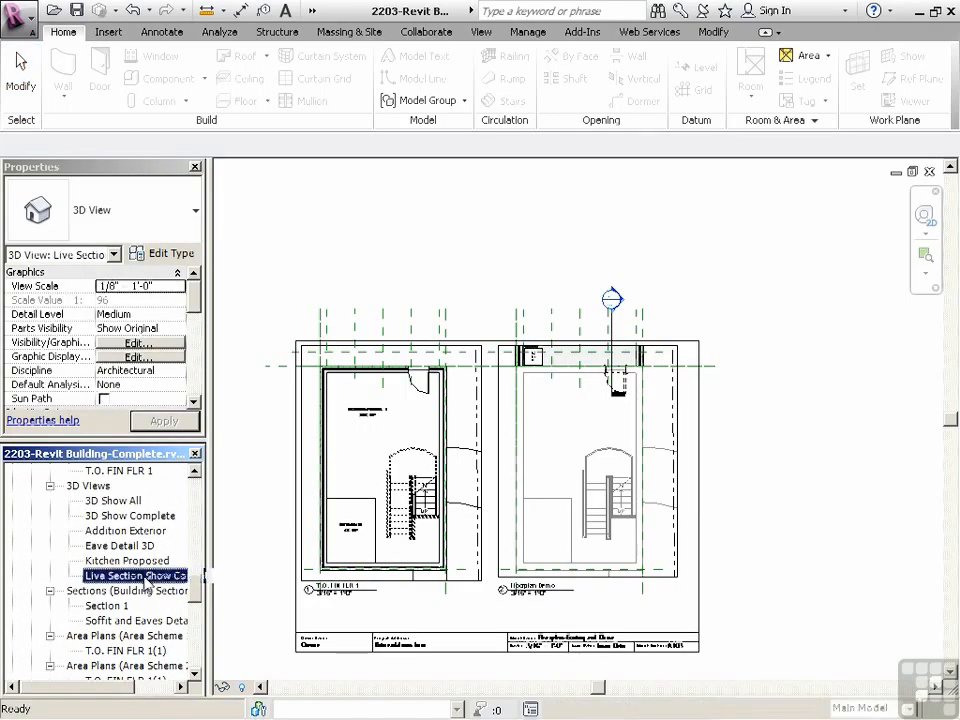
double_click(147, 578)
middle_click_drag(579, 579, 599, 464, "shift")
left_click(621, 376)
scroll(557, 457, "up", 3)
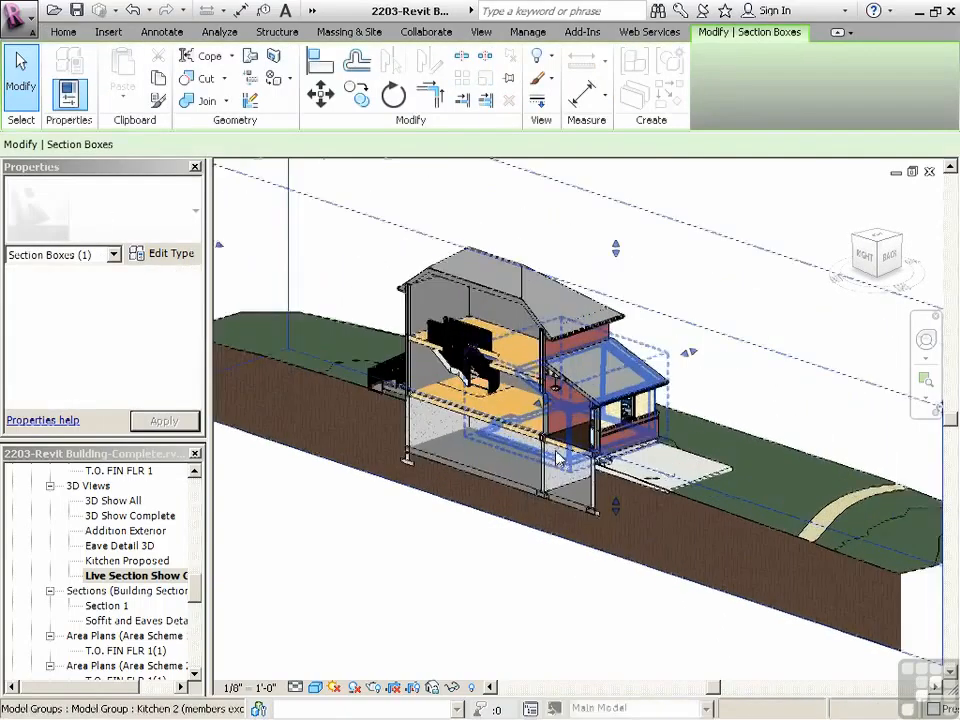
scroll(545, 425, "up", 2)
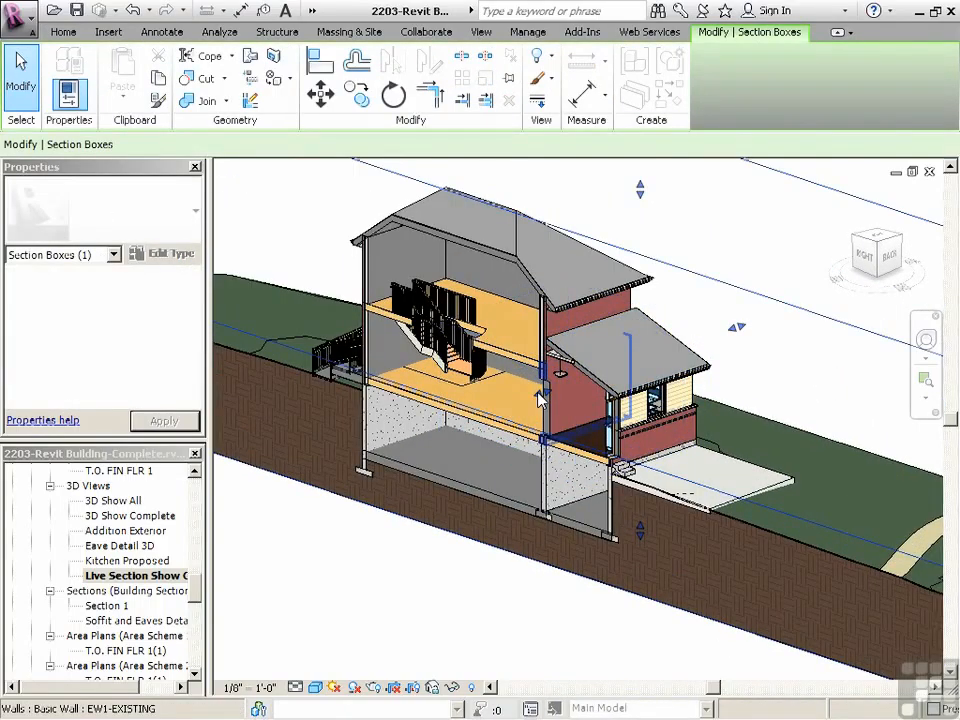
left_click(539, 395)
left_click(502, 590)
scroll(540, 494, "up", 1)
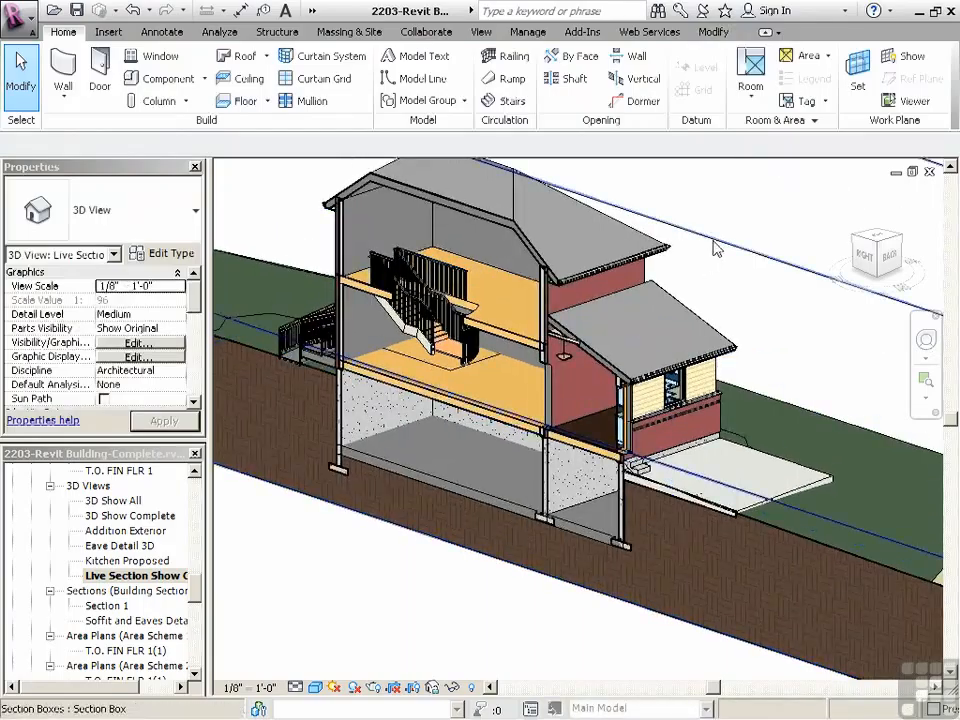
left_click(713, 240)
mouse_move(542, 380)
left_mouse_down()
mouse_move(507, 395)
mouse_move(527, 388)
left_mouse_up()
key("Escape")
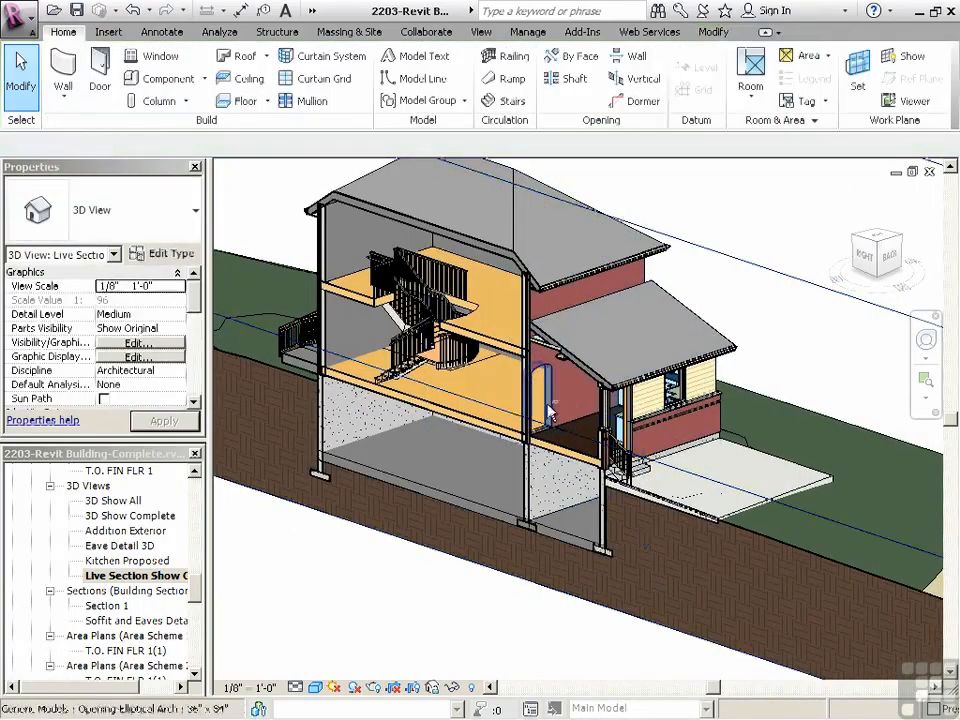
Change the elliptical arch opening's type to 60" x 84" in the 3D view, accepting the cut warning
scroll(522, 396, "up", 5)
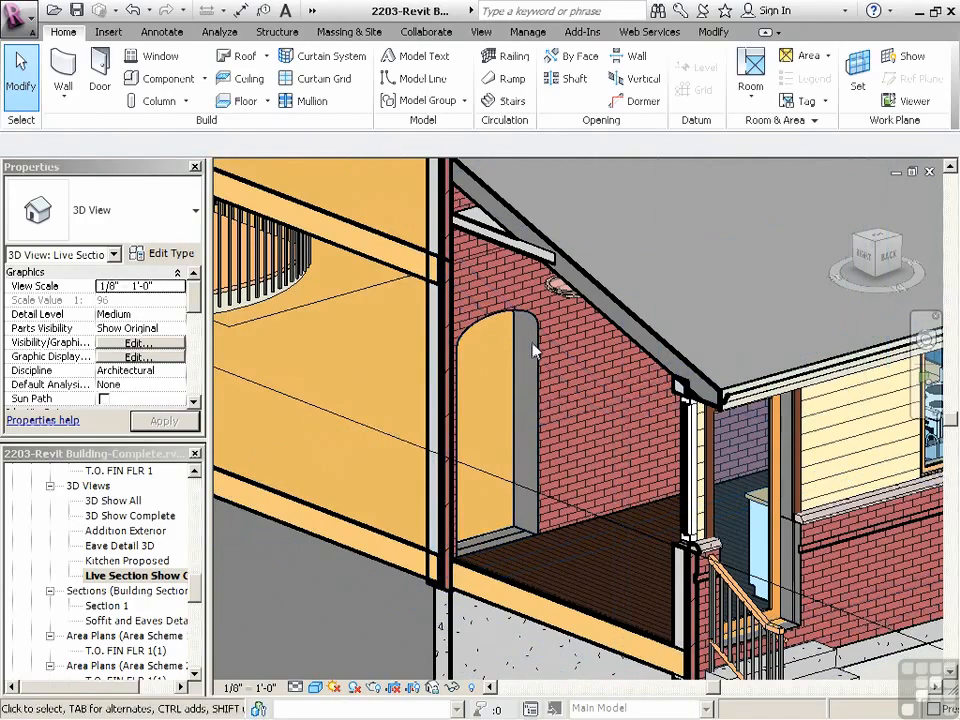
left_click(401, 257)
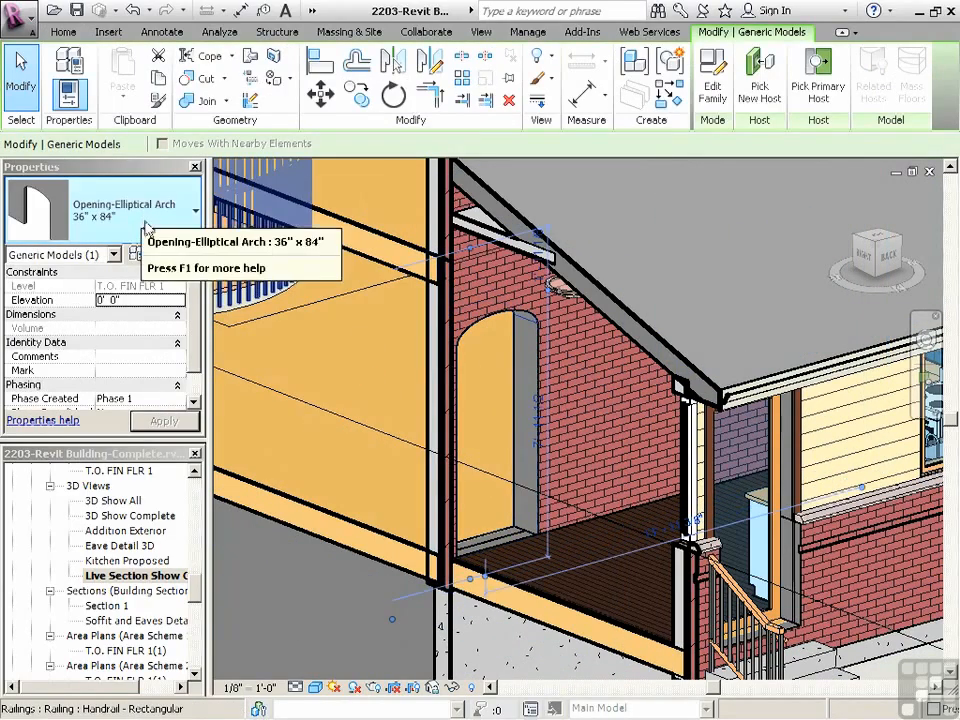
left_click(145, 222)
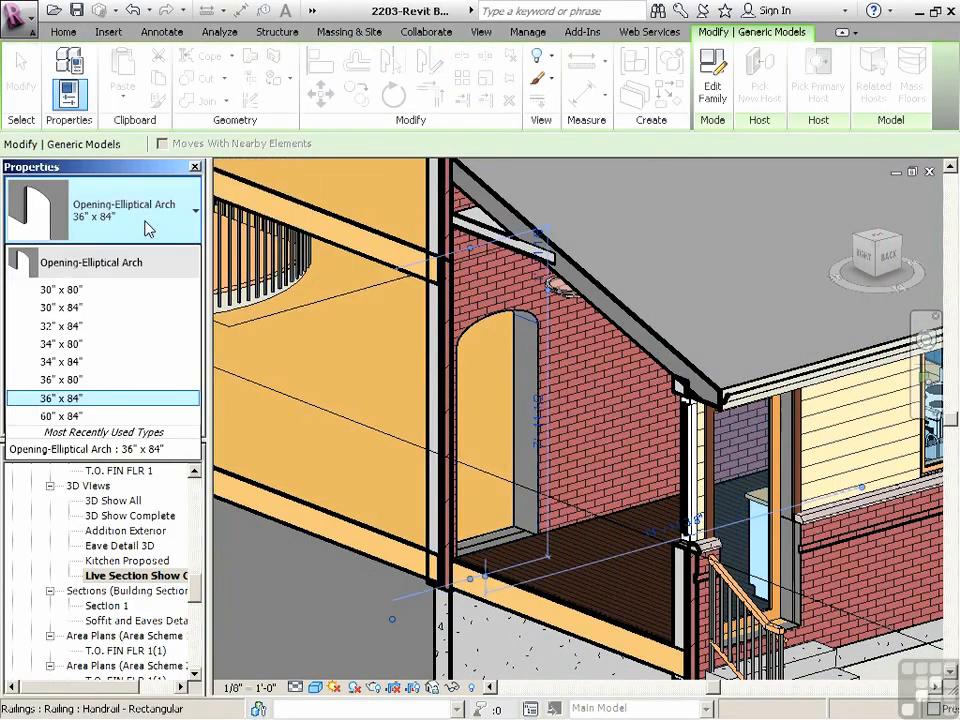
left_click(90, 417)
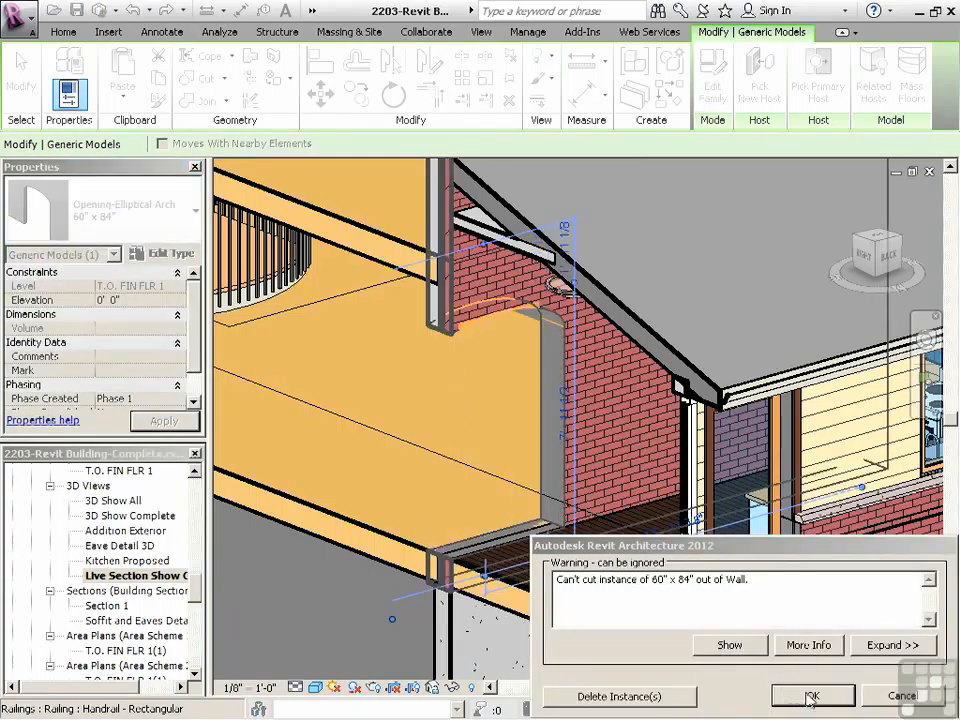
left_click(811, 699)
scroll(472, 466, "down", 2)
left_click(303, 600)
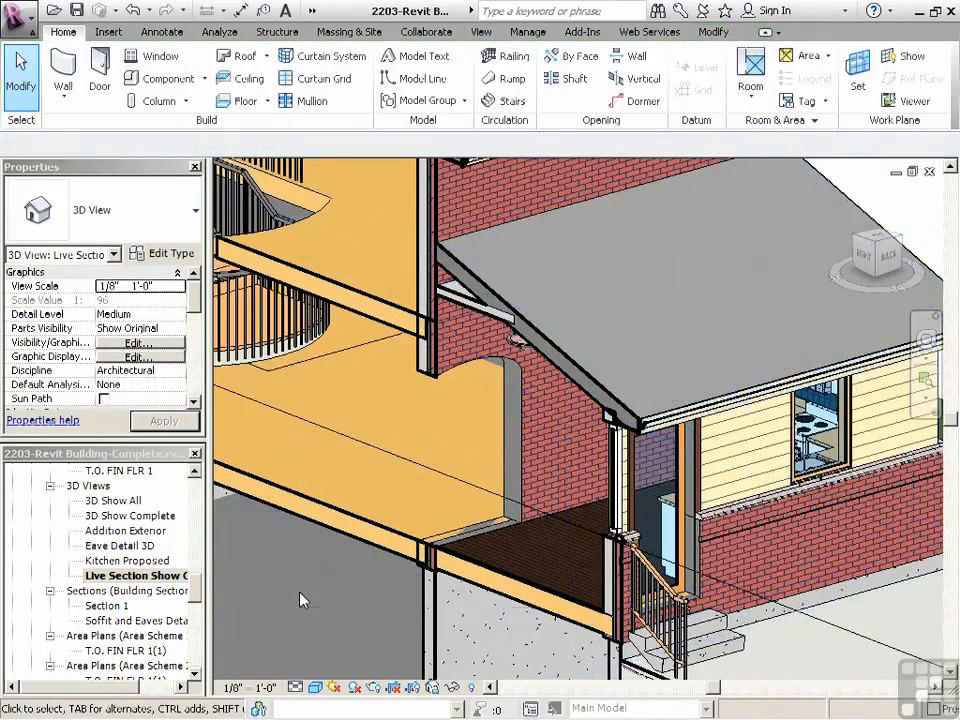
Review sheets A101 to A104, checking how the widened arch opening appears in the demo and proposed floor plans
left_click_drag(195, 590, 197, 642)
double_click(100, 516)
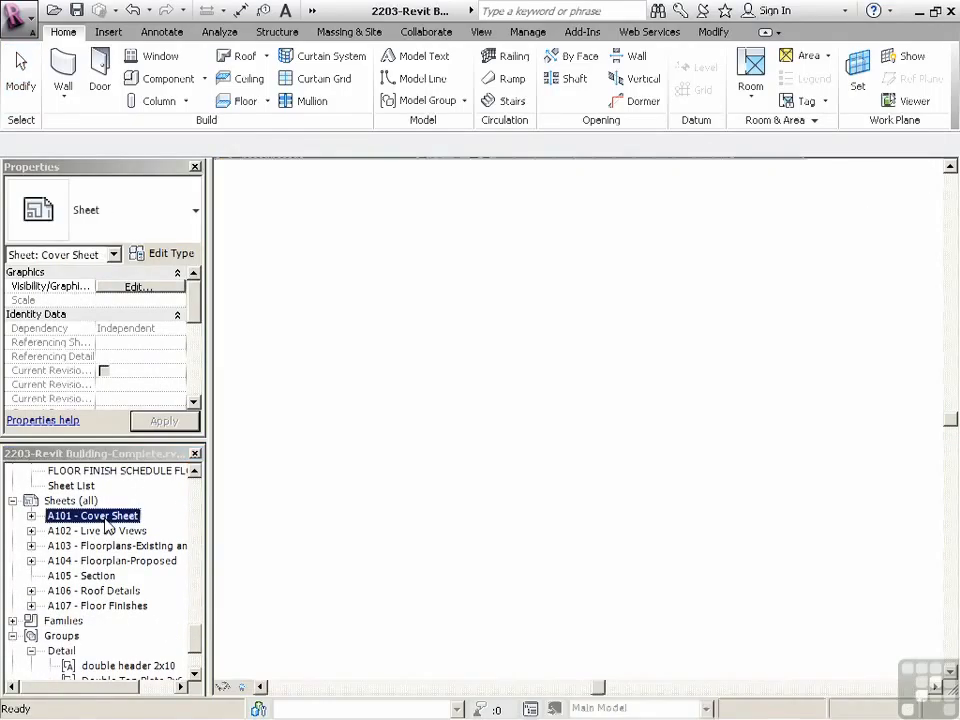
double_click(107, 530)
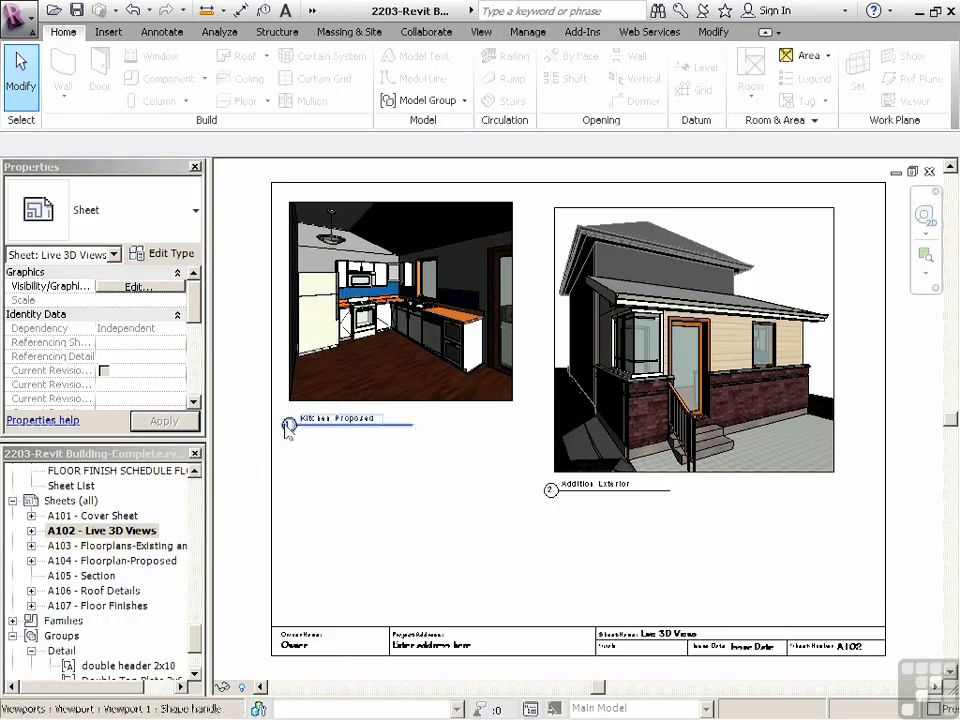
double_click(120, 546)
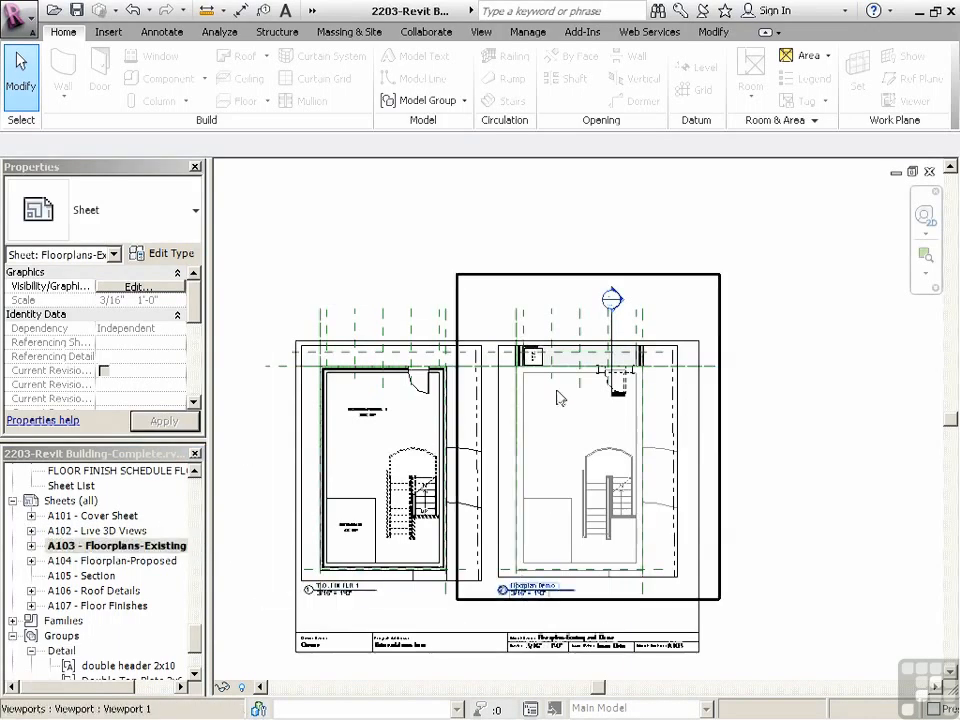
scroll(610, 393, "up", 5)
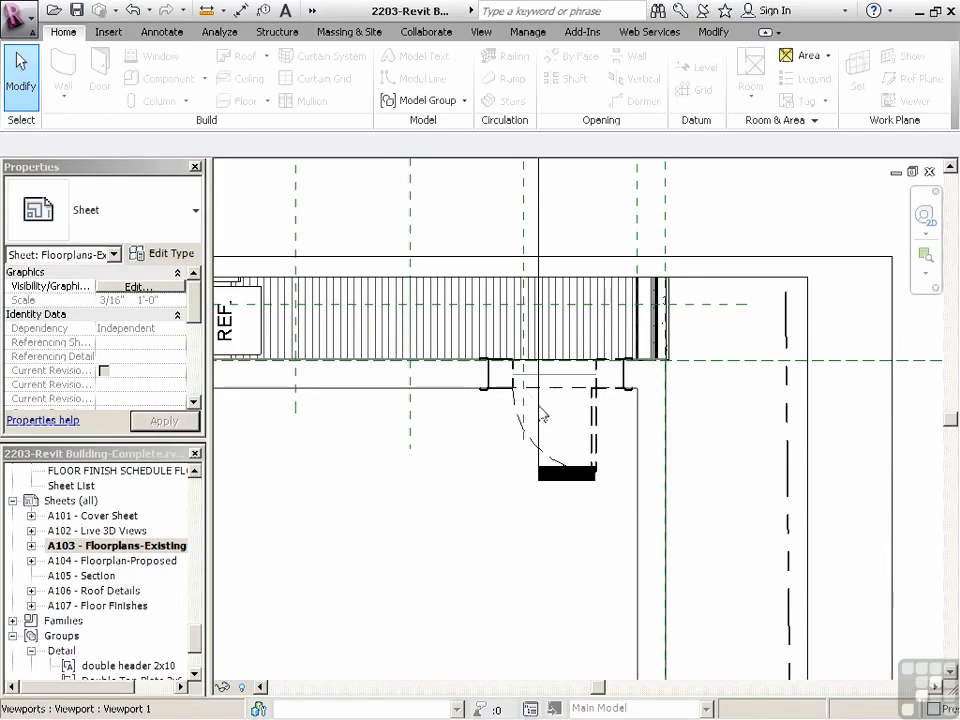
scroll(661, 415, "down", 5)
left_click(146, 561)
double_click(146, 561)
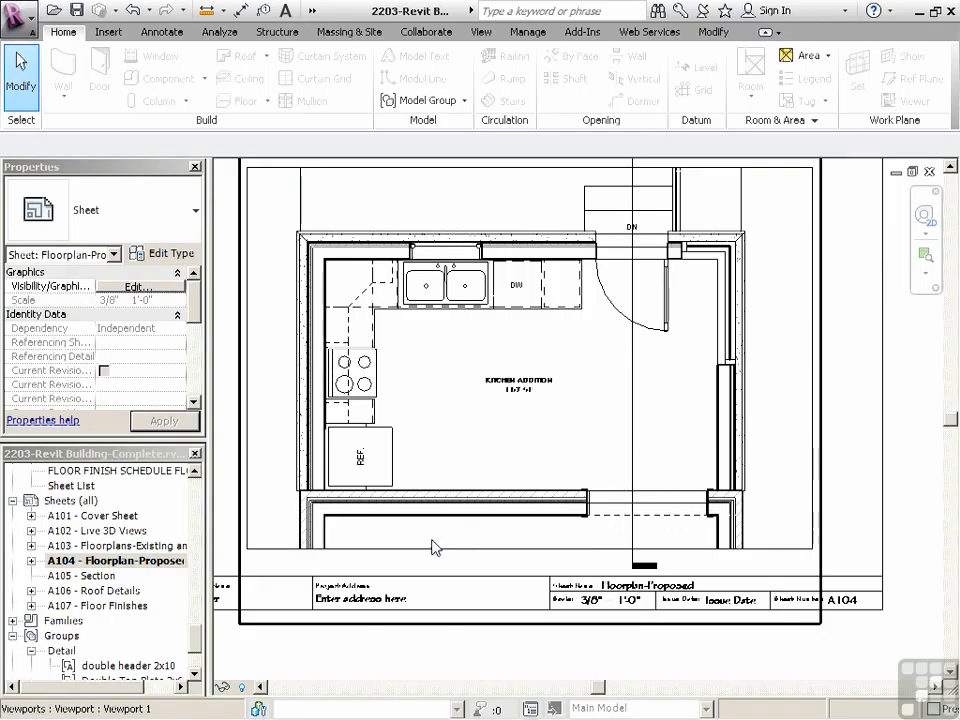
Place the Section 1 view on sheet A105 and shift its viewport so the building section sits within the title block's border
double_click(133, 575)
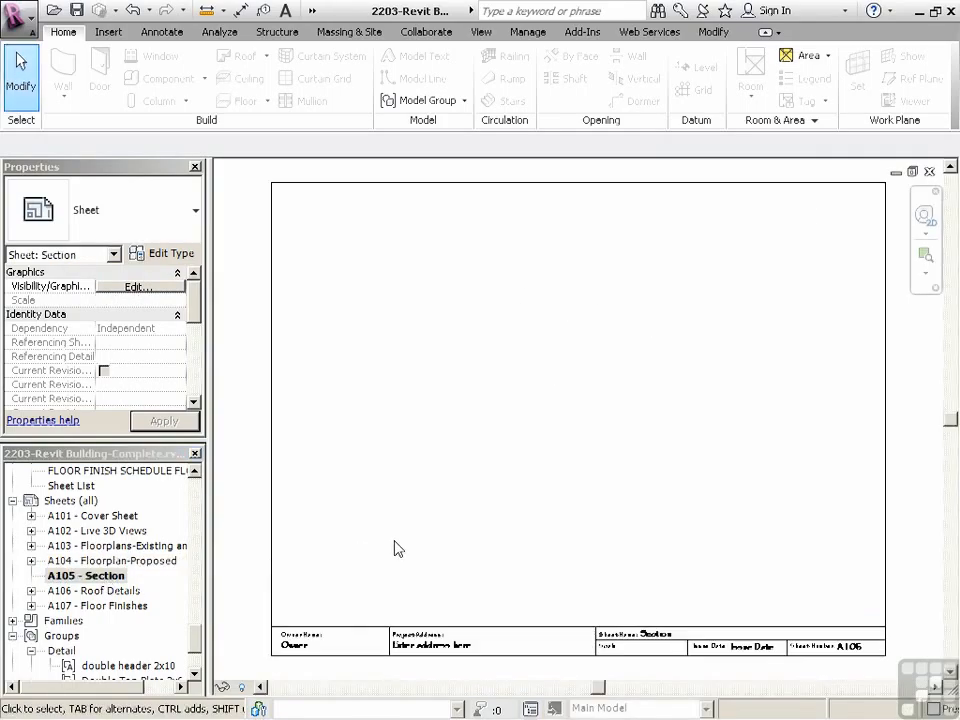
left_click_drag(197, 645, 205, 604)
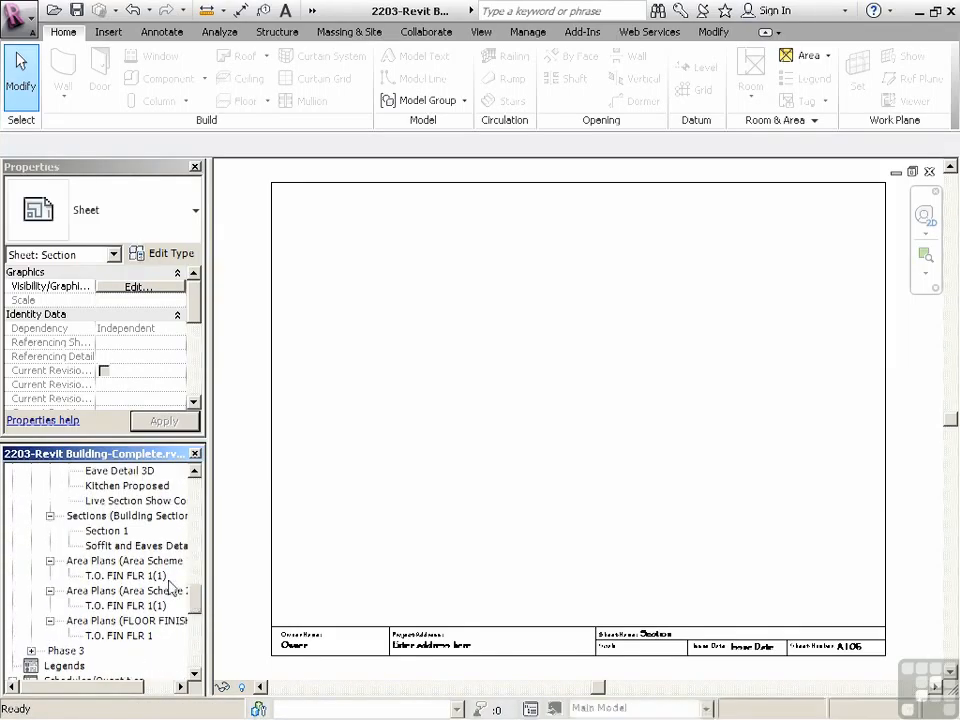
left_click(106, 531)
left_click_drag(524, 490, 525, 476)
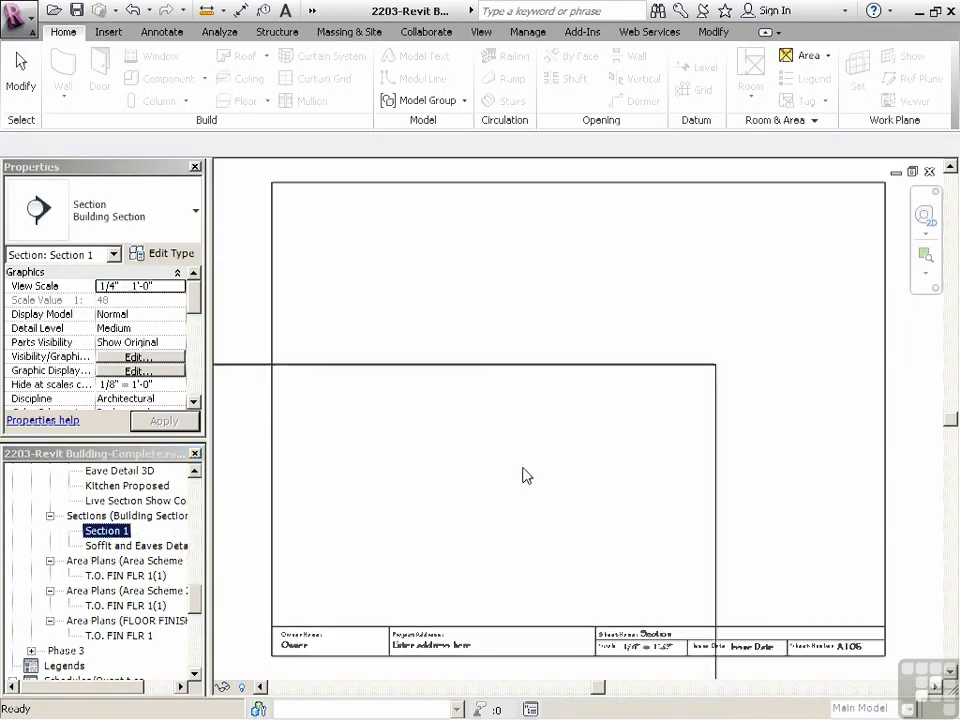
left_click(589, 414)
scroll(588, 407, "down", 1)
left_click_drag(588, 407, 686, 404)
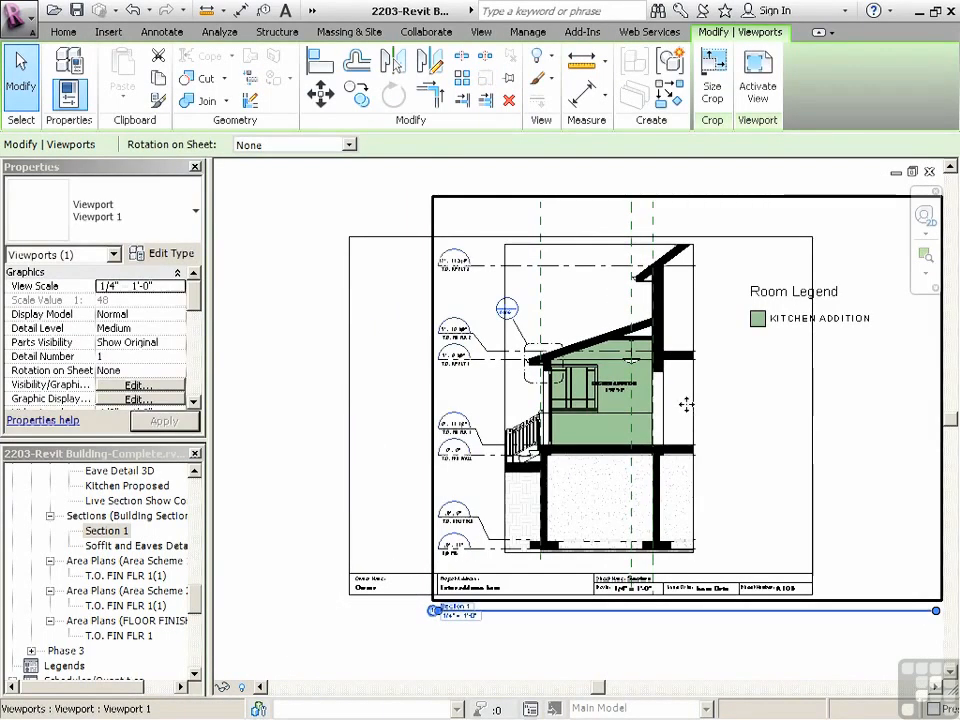
Activate the Section 1 viewport on sheet A105 and turn off Color Fill Legends in its annotation category visibility
right_click(535, 325)
left_click(570, 399)
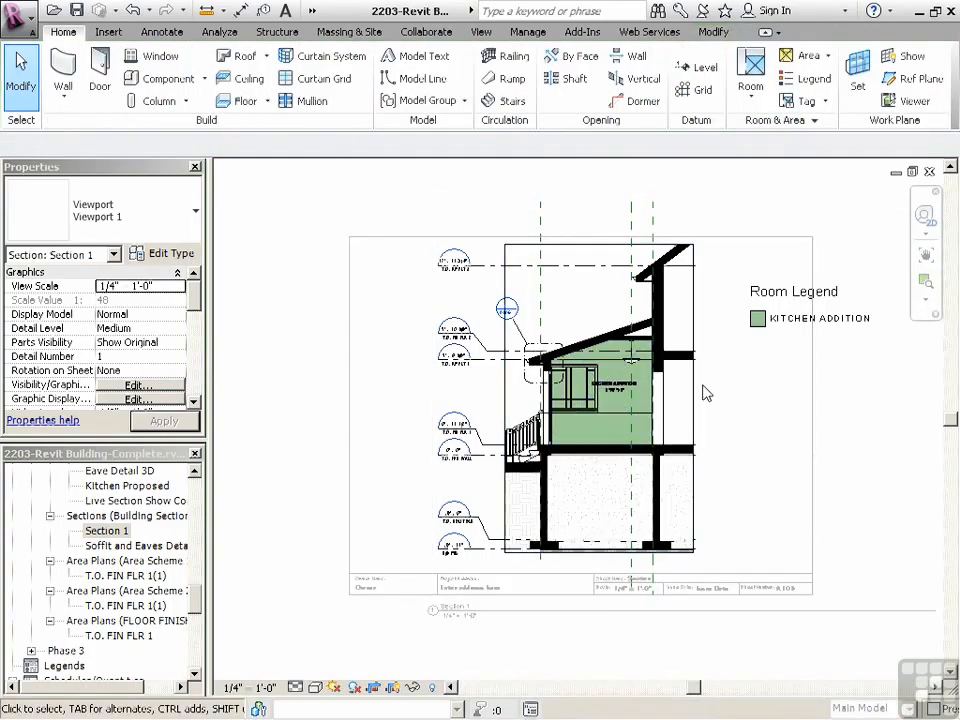
key("v")
key("g")
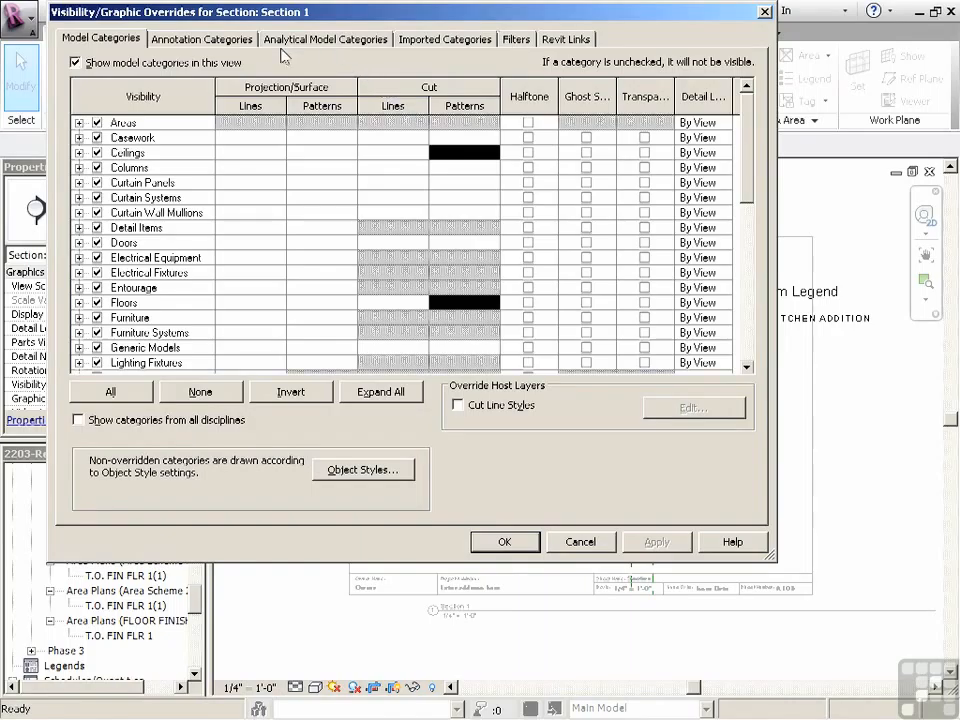
left_click(195, 42)
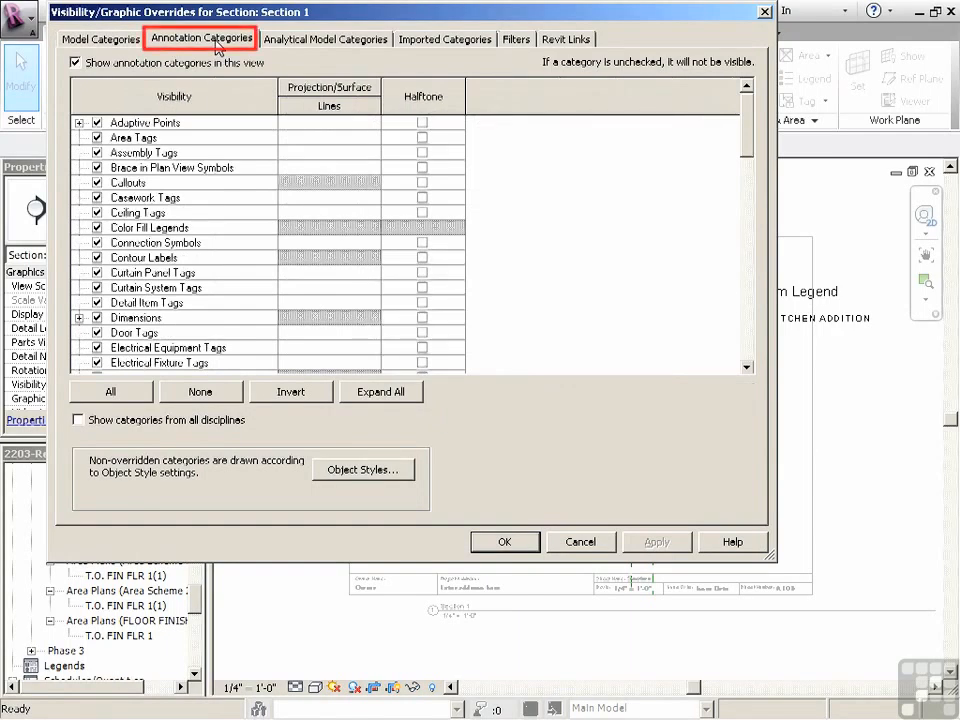
left_click(97, 228)
Turn off the Color Fill subcategory of Rooms in Section 1's model categories, apply the overrides and deactivate the view
left_click(117, 43)
left_click(125, 302)
scroll(126, 320, "down", 3)
left_click(126, 347)
scroll(170, 349, "down", 2)
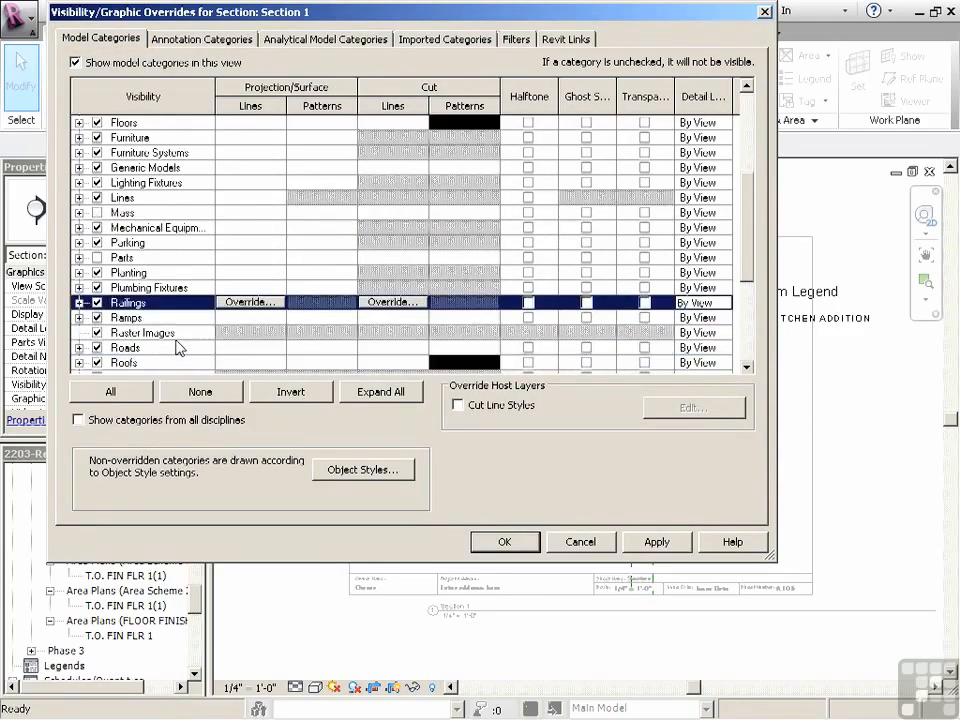
left_click(79, 333)
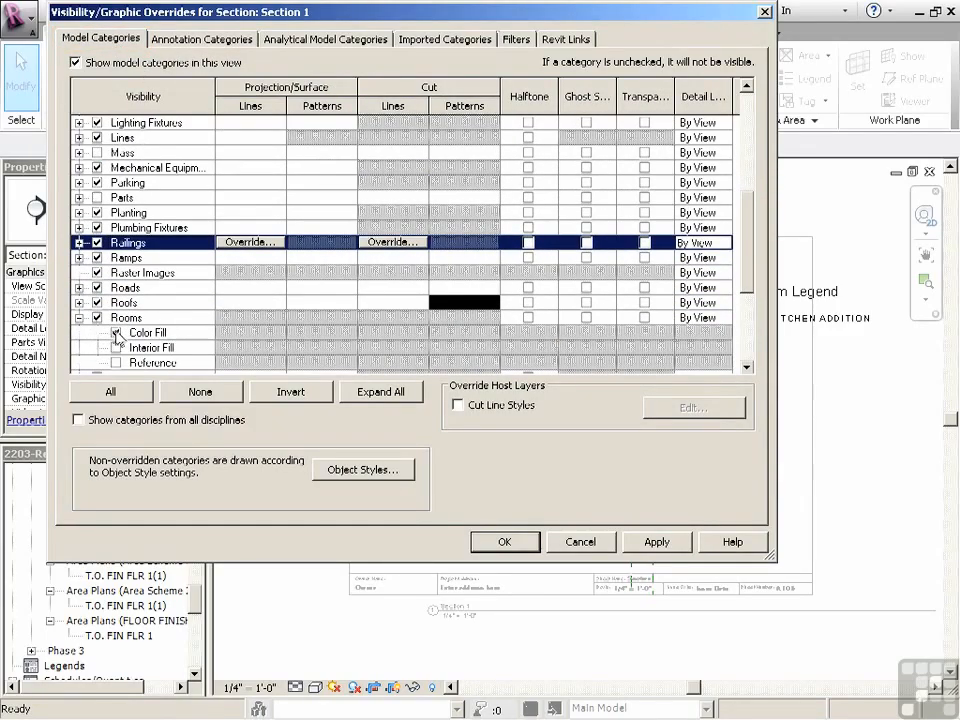
left_click(116, 332)
left_click(508, 542)
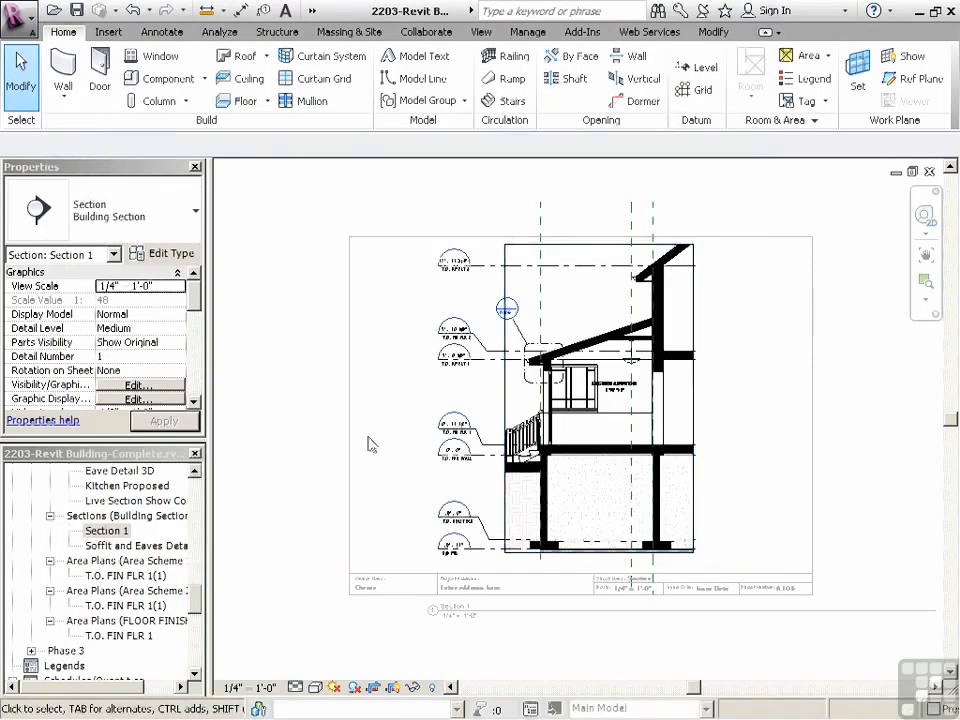
right_click(330, 380)
left_click(393, 452)
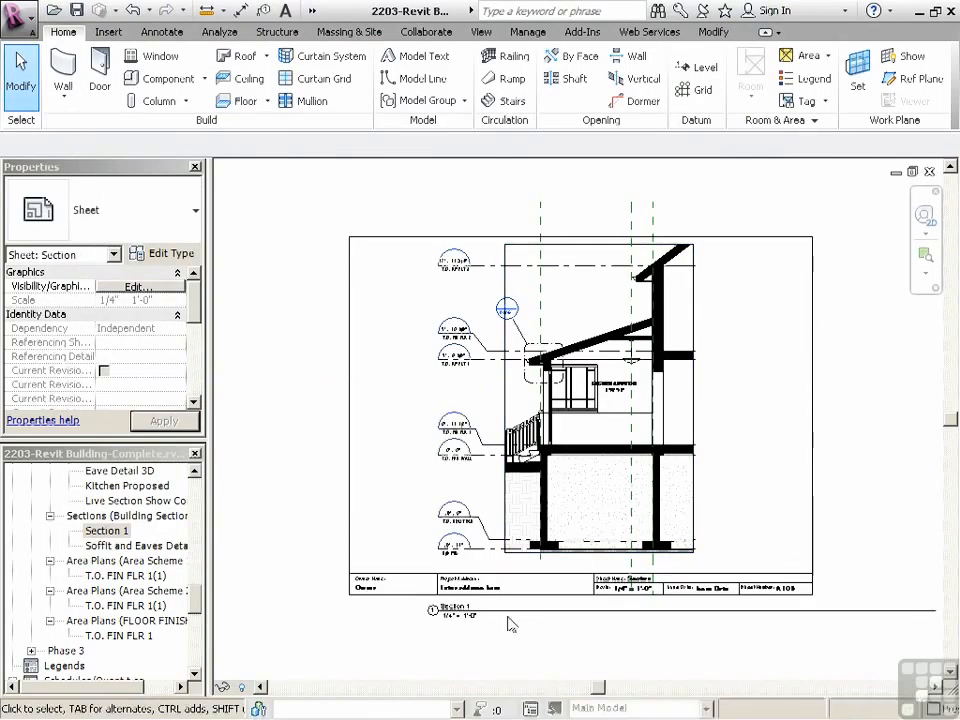
Move the Section 1 view title inside the border just above the title block and shorten its line to about the title text's width
left_click(509, 611)
left_click_drag(509, 611, 481, 563)
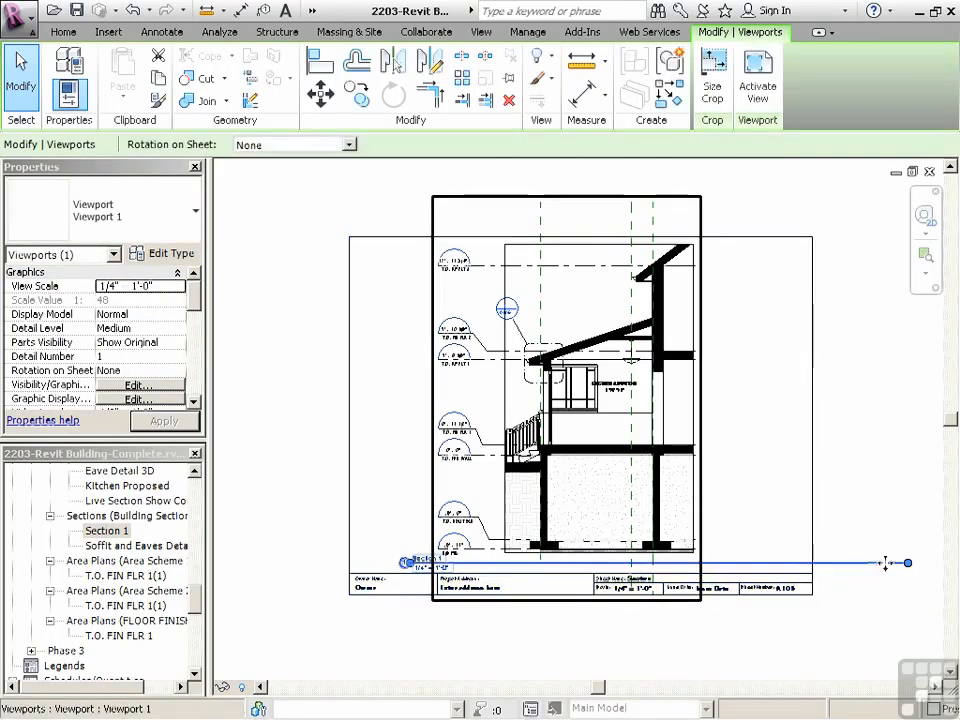
left_click_drag(479, 566, 480, 563)
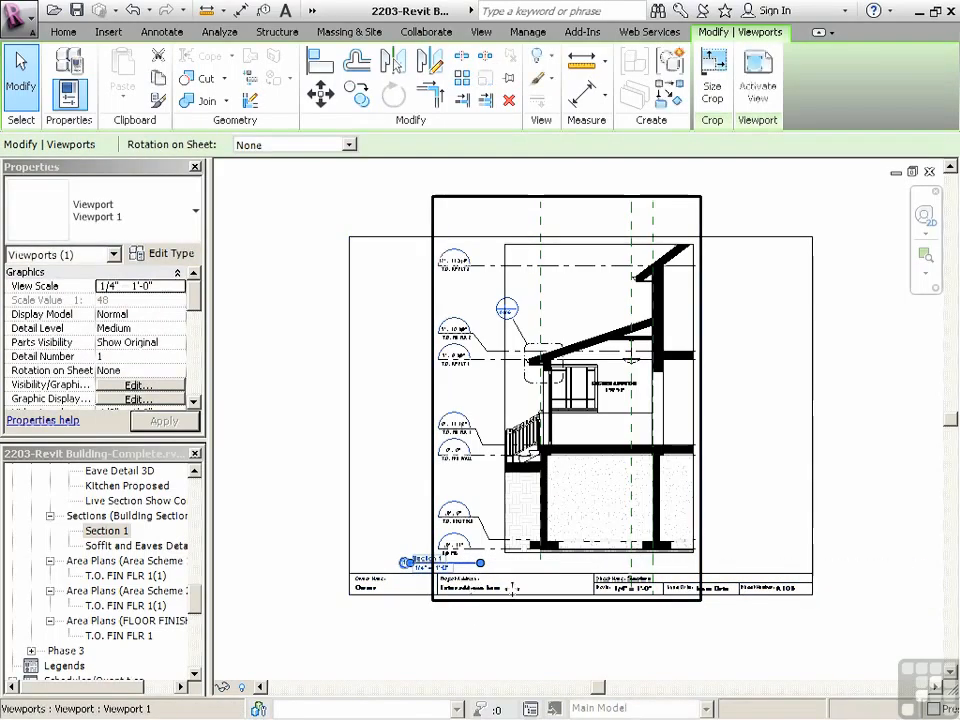
left_click(394, 644)
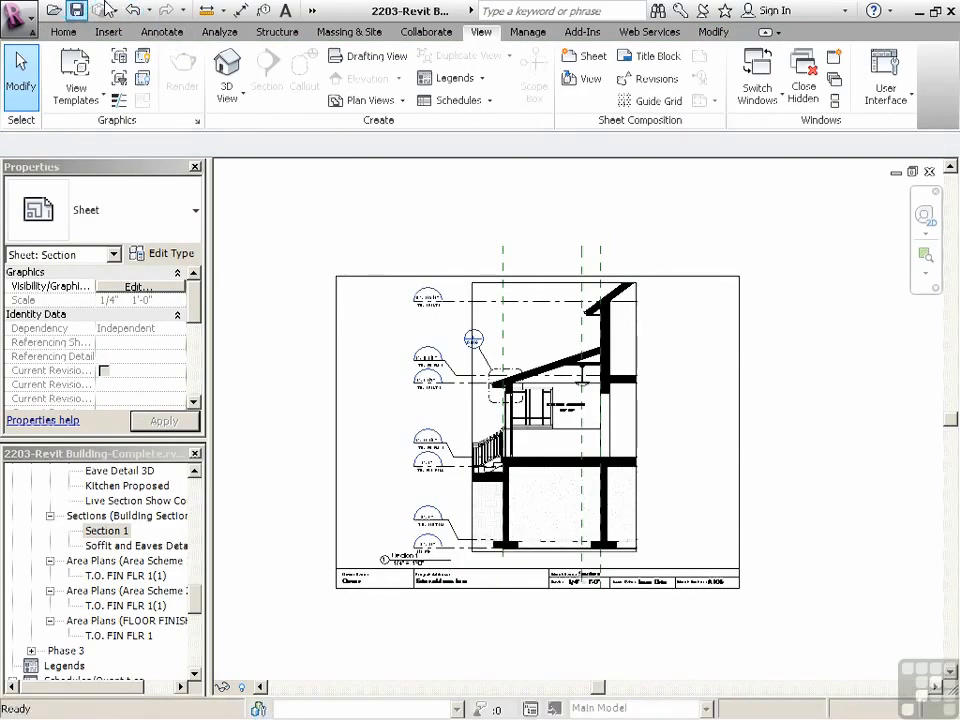
Close all hidden view windows and close the remaining sheet to exit the project
left_click(815, 100)
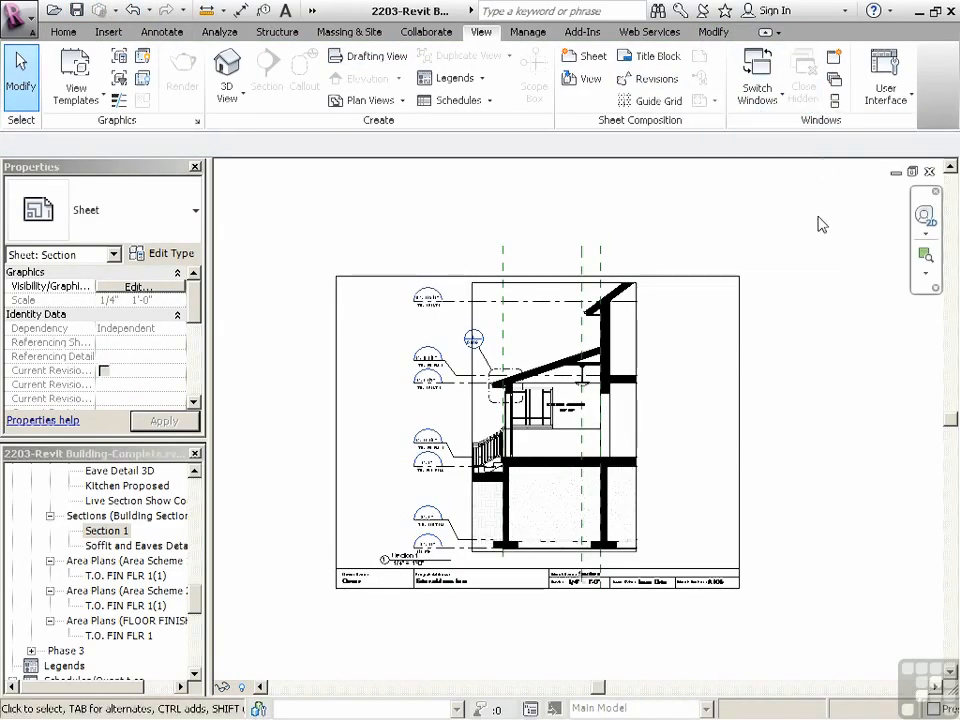
left_click(930, 173)
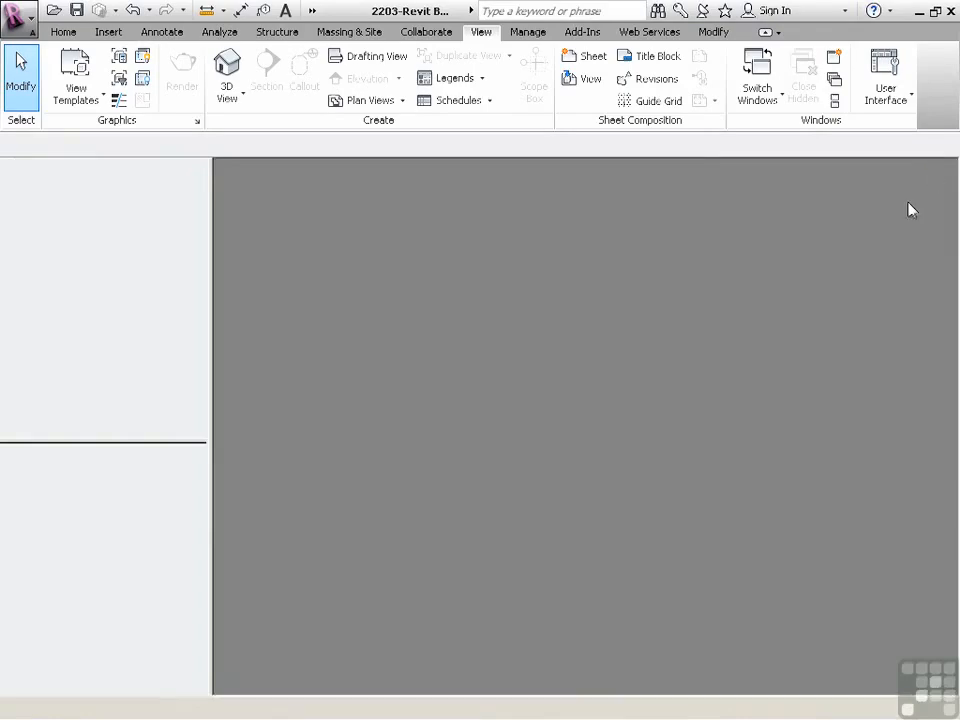